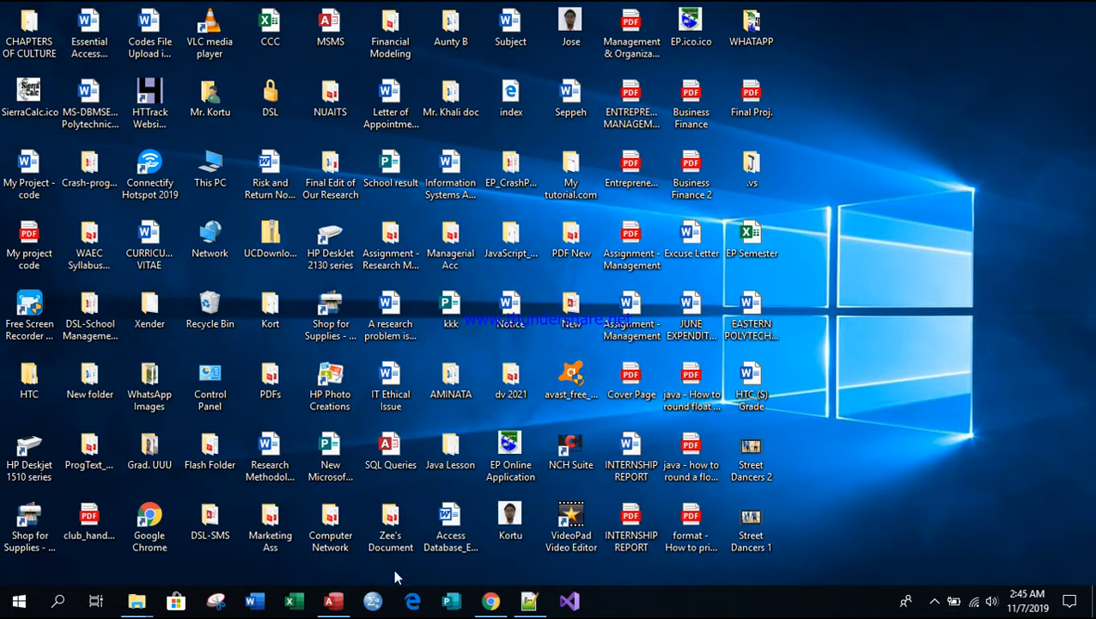
Step: Switch to the mytutorial database in Access and open the tblLogin form
mouse_move(341, 607)
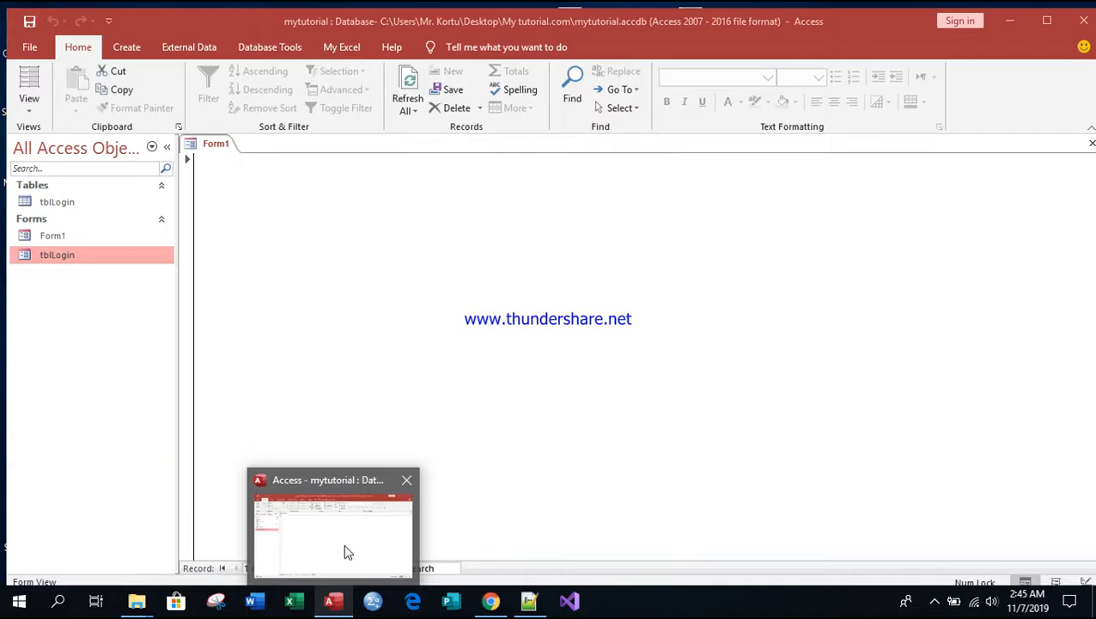
click(342, 554)
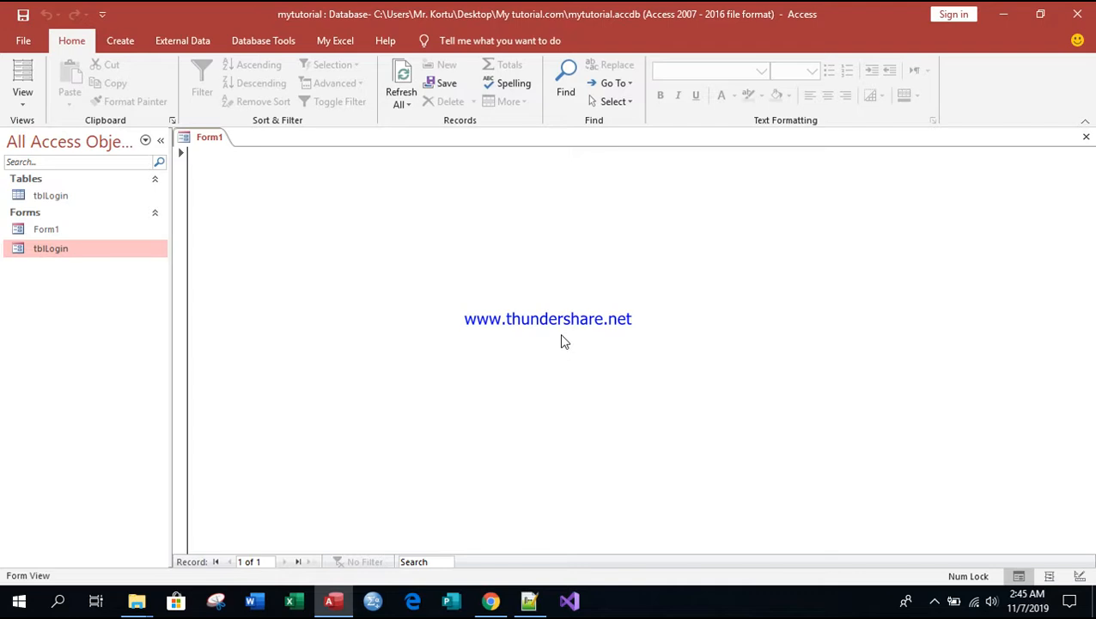
right_click(74, 249)
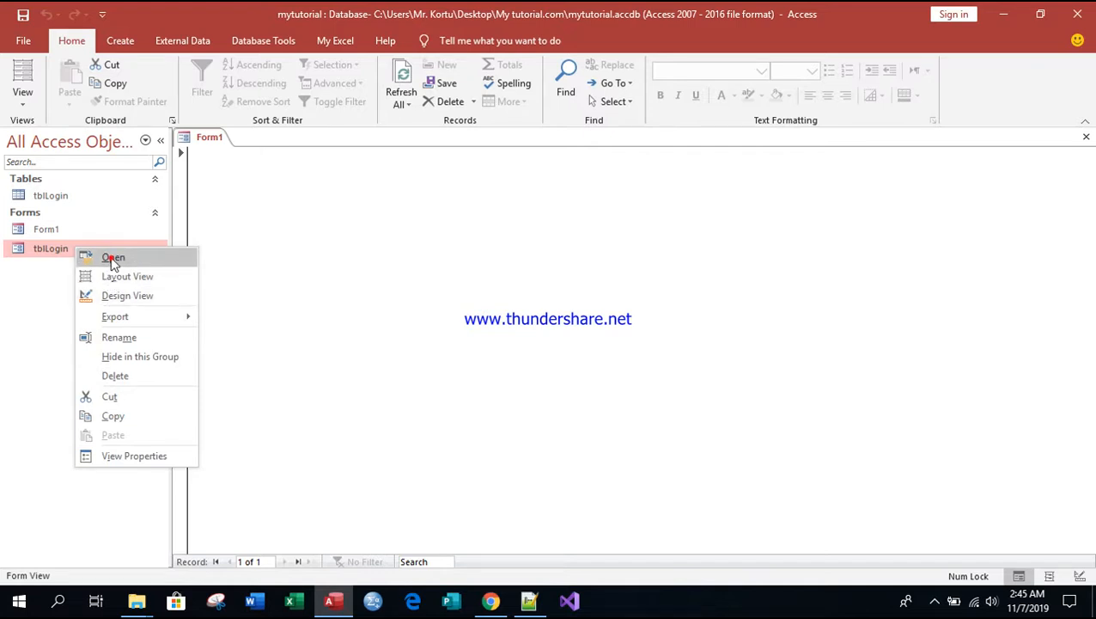
click(113, 261)
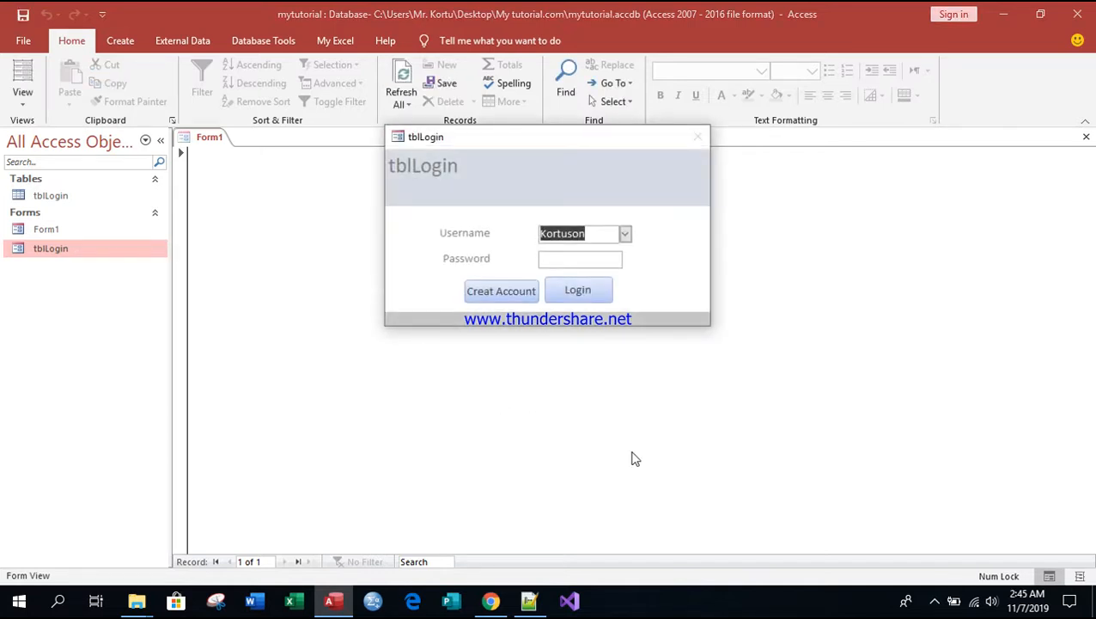
Step: Choose the last username listed in the login form, enter the account password and log in
click(626, 233)
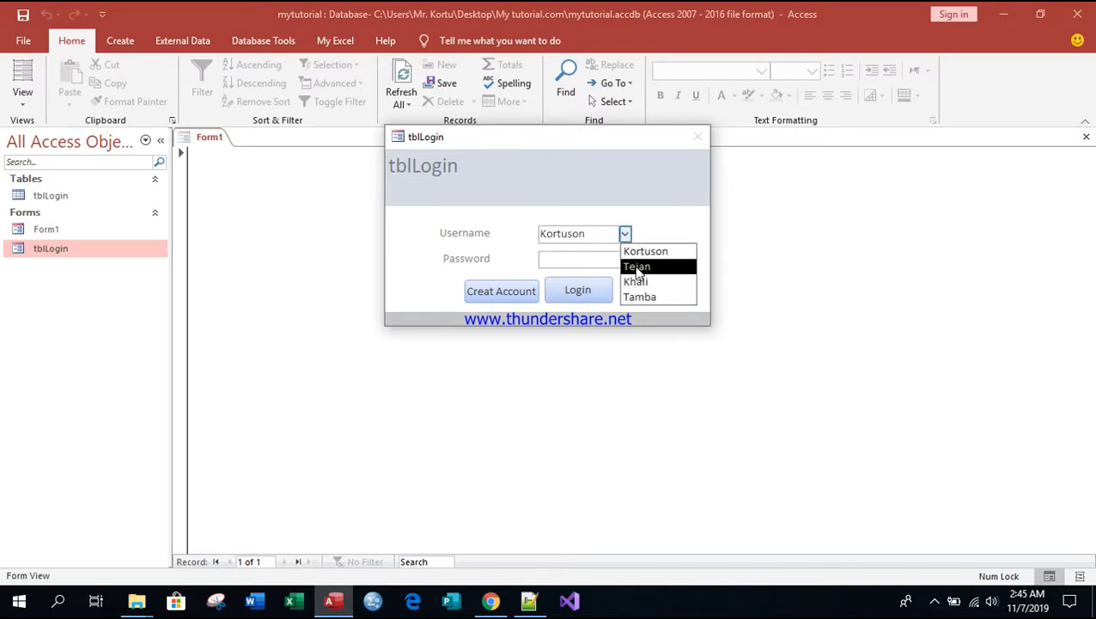
click(640, 296)
click(579, 261)
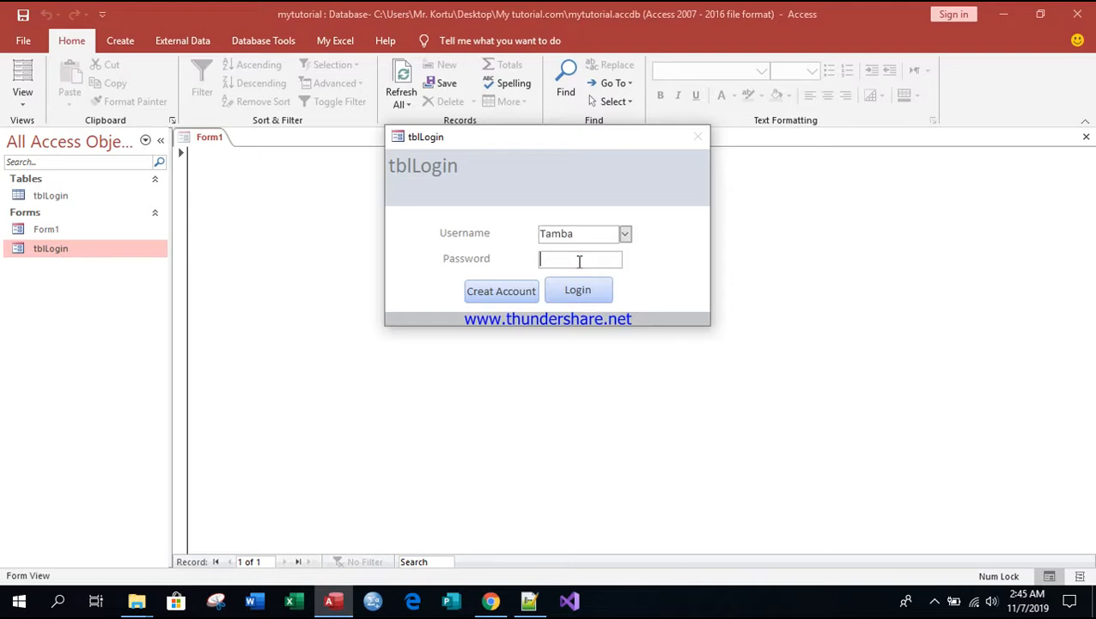
text(**********)
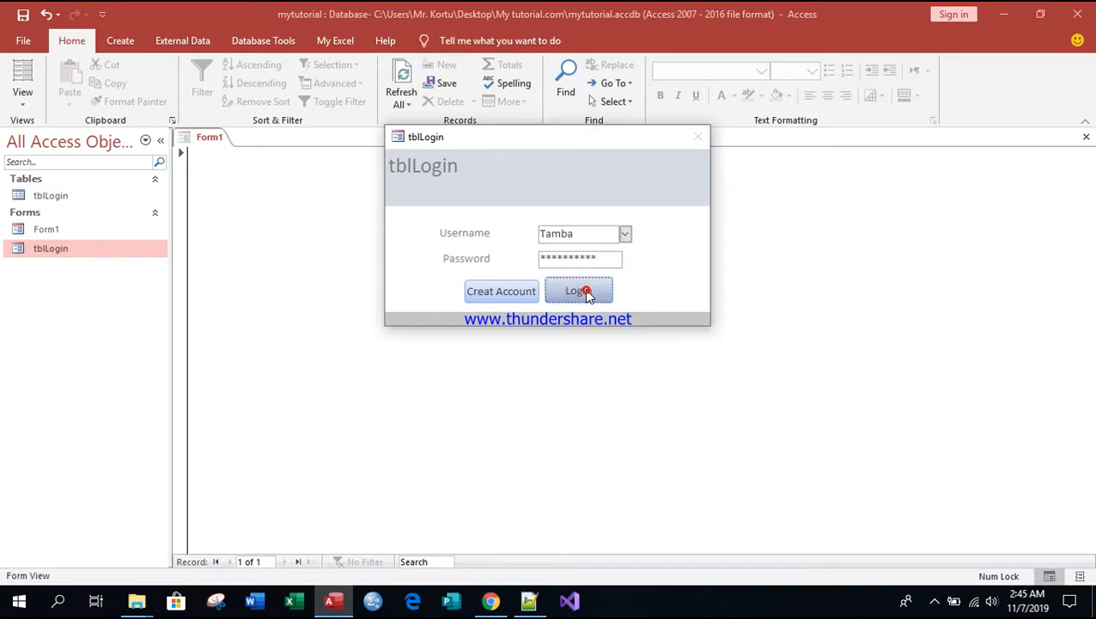
click(586, 292)
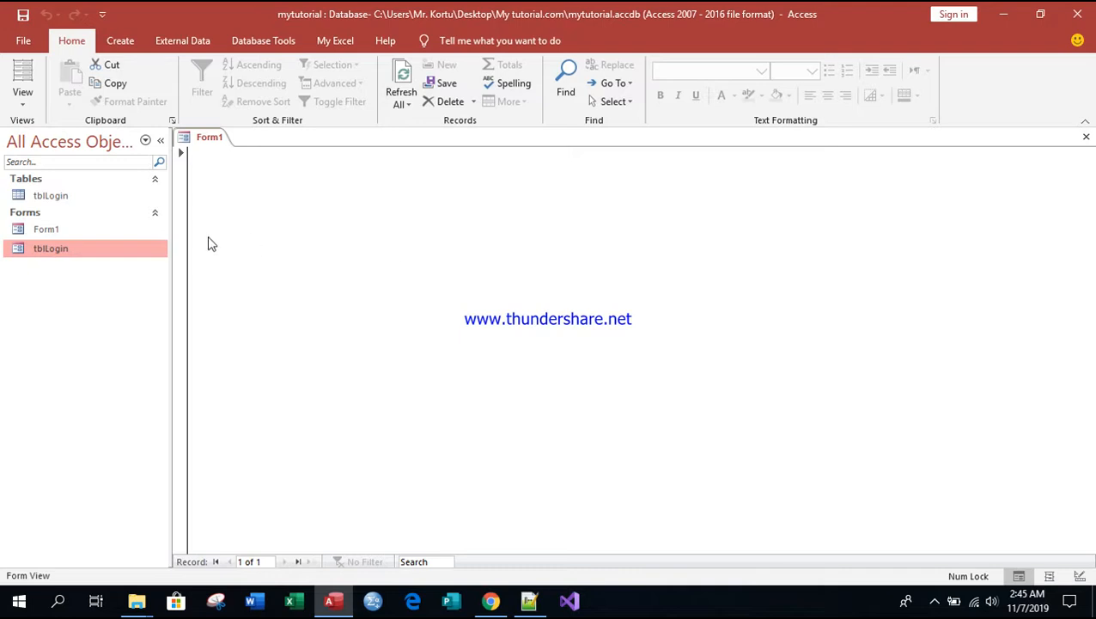
Step: Reopen the tblLogin form and try its Creat Account command
double_click(51, 247)
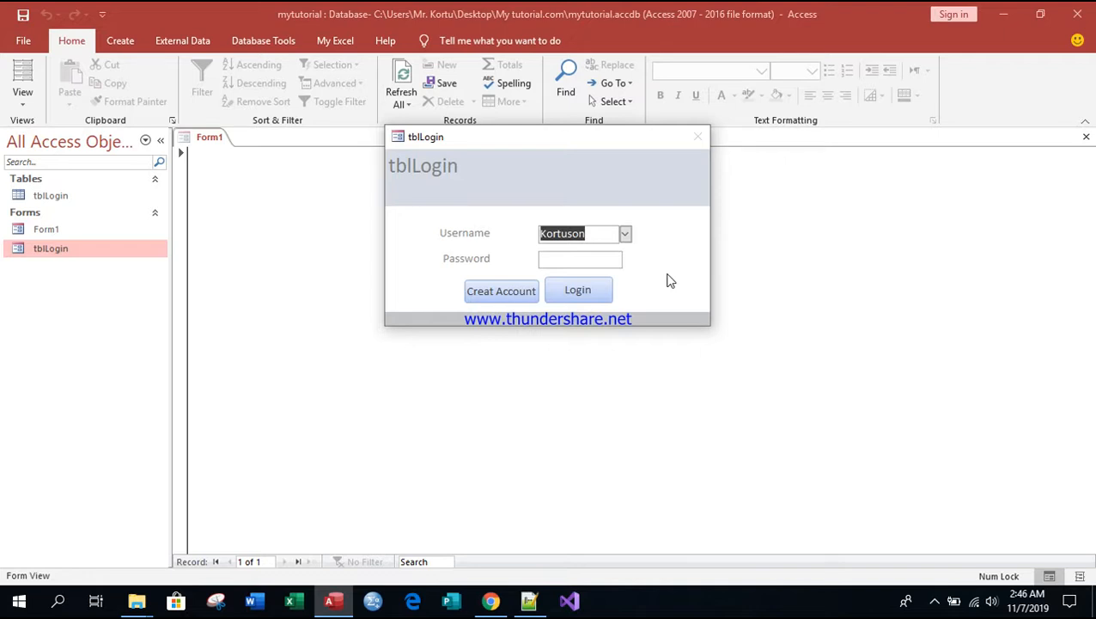
click(505, 293)
click(497, 295)
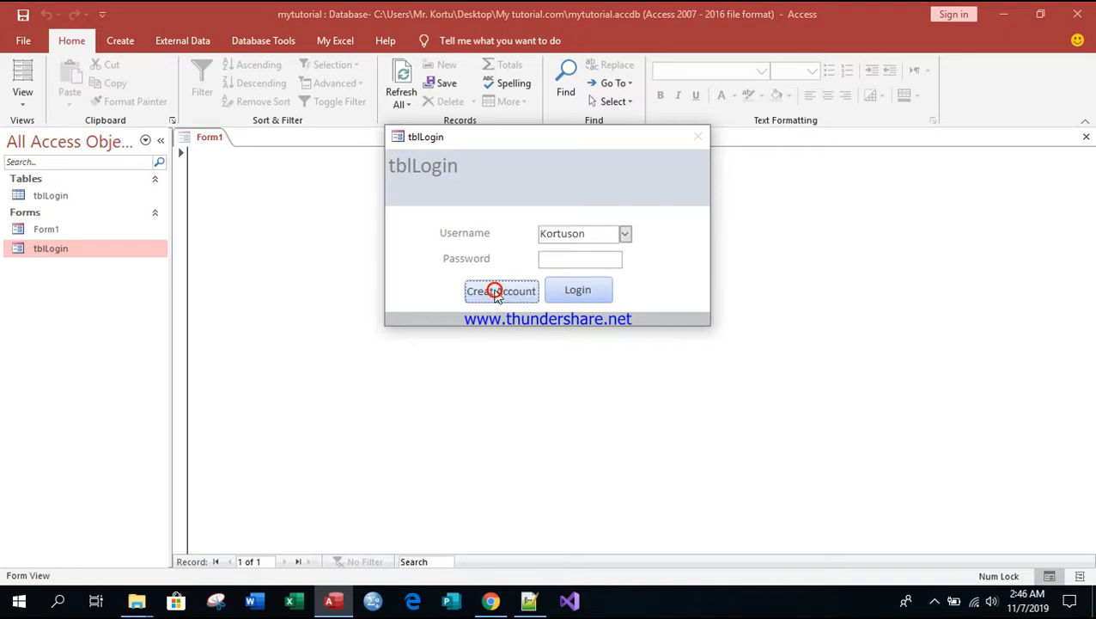
click(496, 292)
click(496, 292)
click(495, 289)
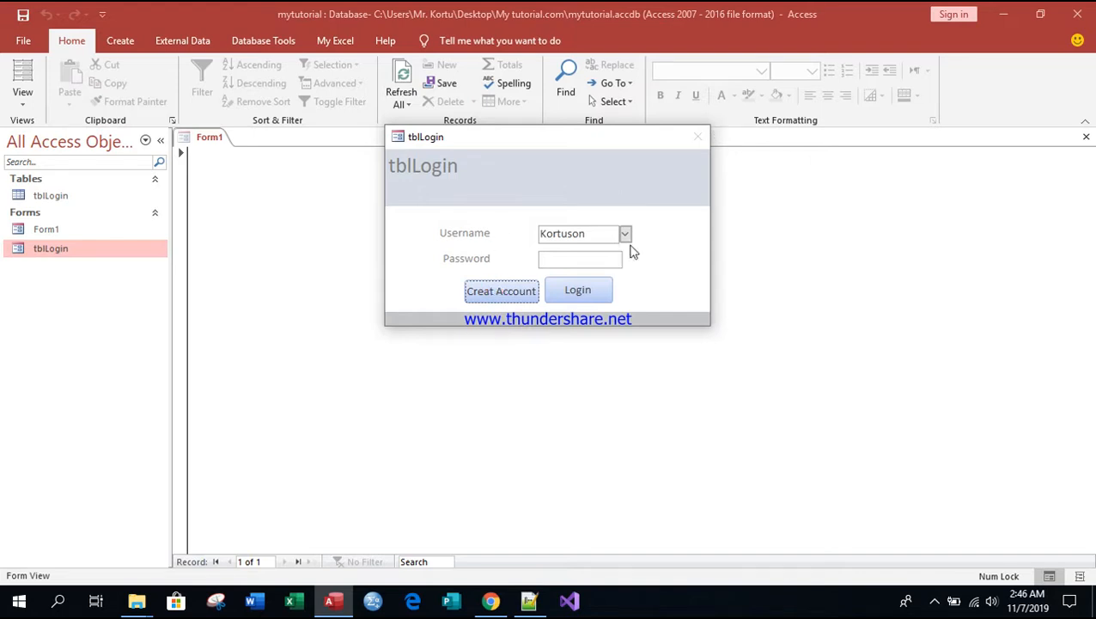
click(702, 138)
click(541, 155)
click(812, 296)
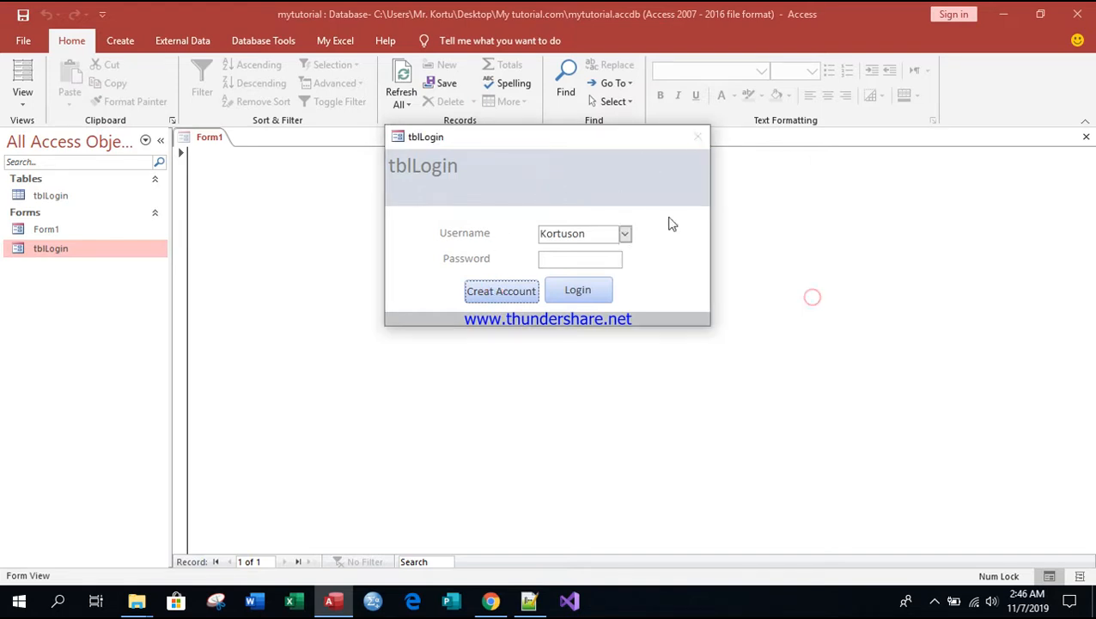
Step: Choose the first username listed in the login form, enter its password and log in
click(626, 233)
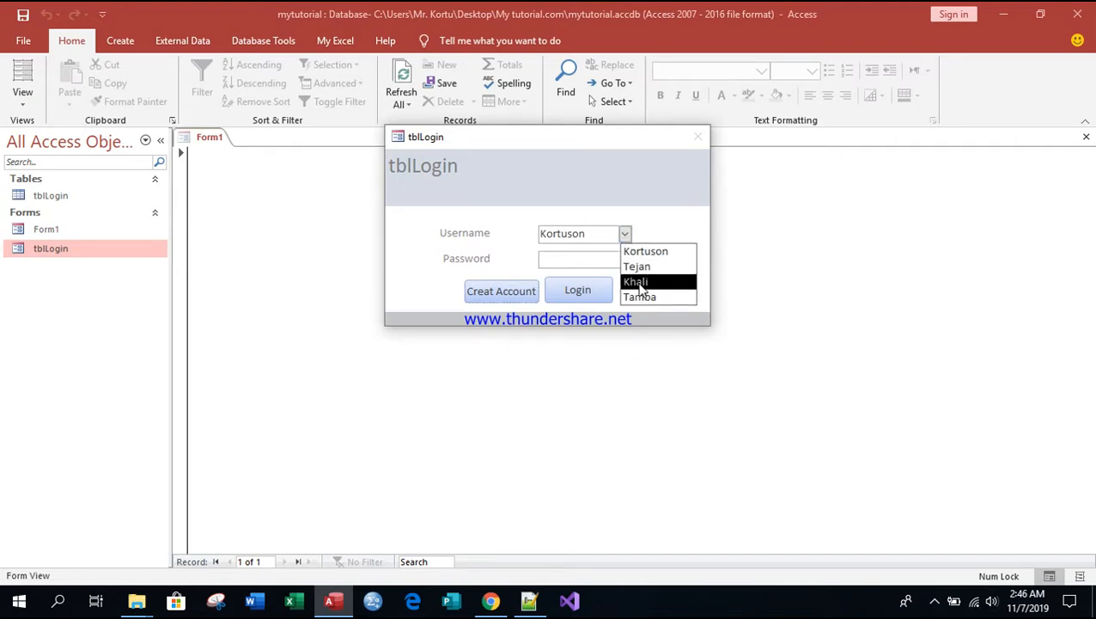
click(640, 254)
click(567, 261)
text(***)
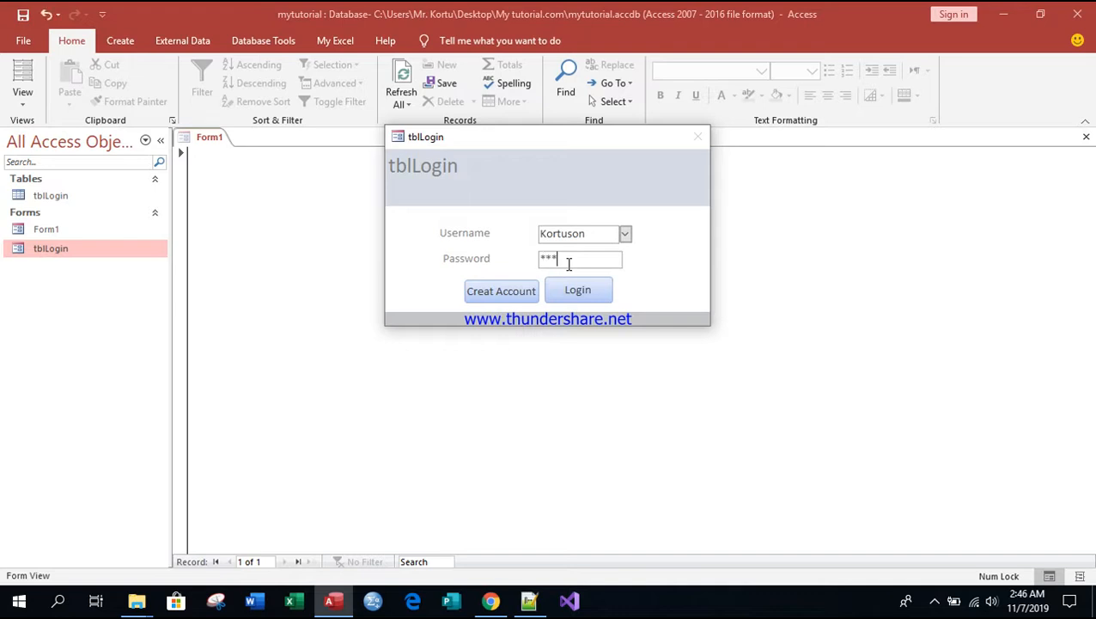
text(***)
click(575, 286)
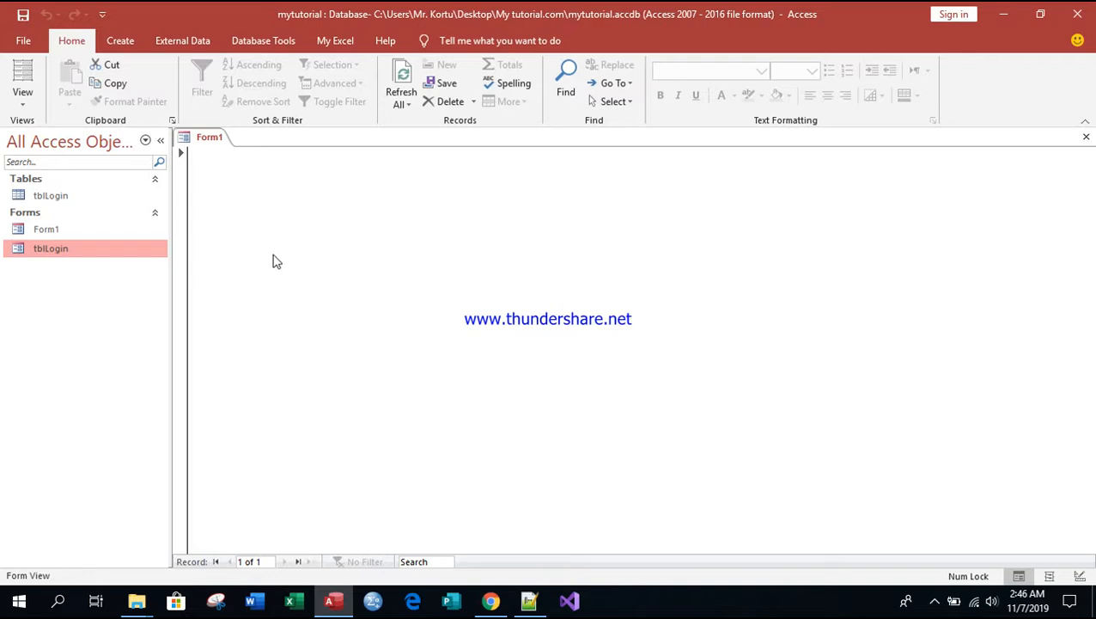
Step: Open the tblLogin table and examine its records, as well as its fields and data types in Design View
click(52, 196)
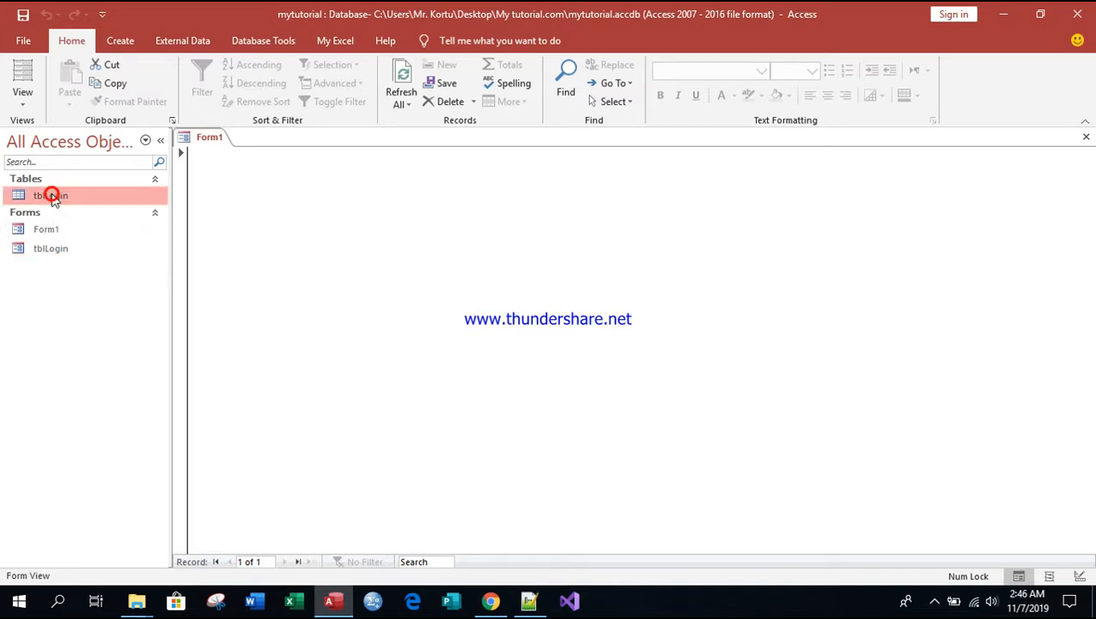
double_click(52, 196)
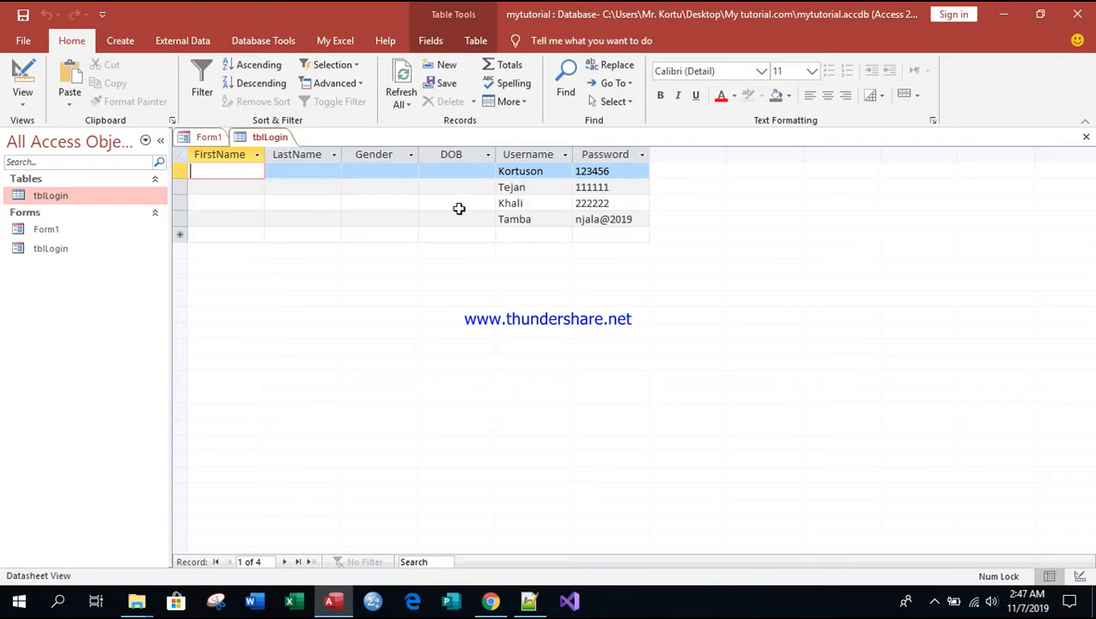
right_click(265, 140)
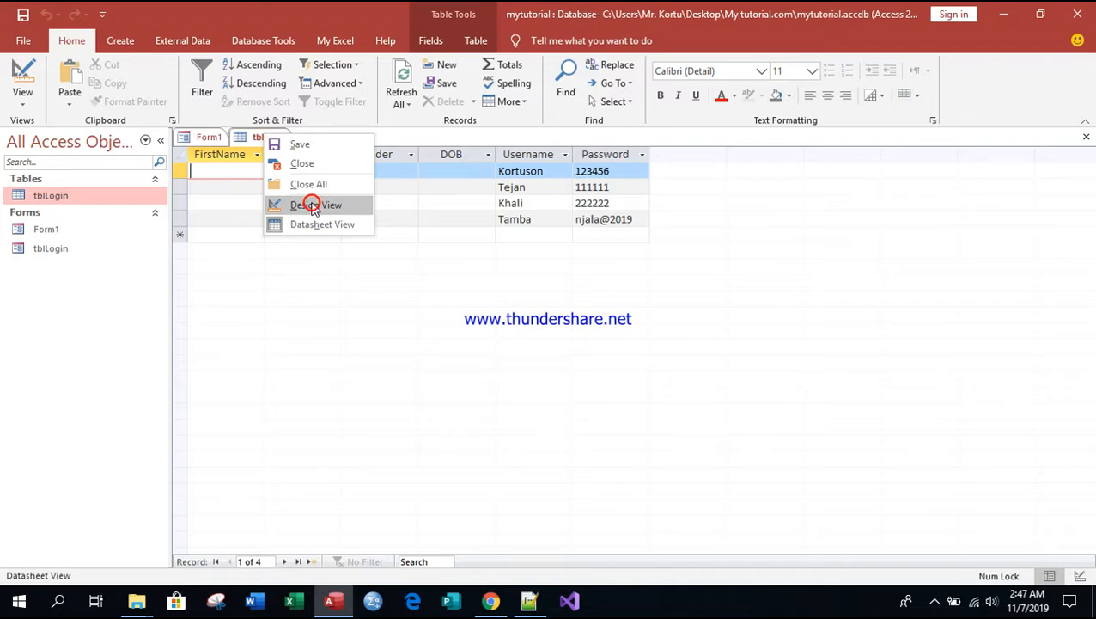
click(314, 206)
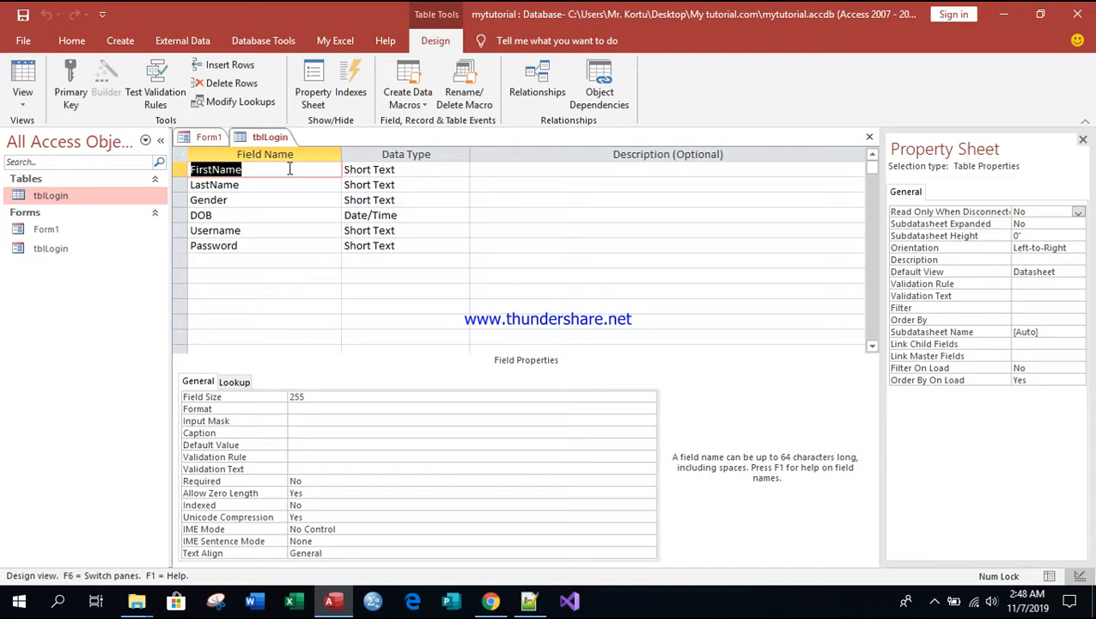
Step: Close the tblLogin table and Form1 together
right_click(262, 138)
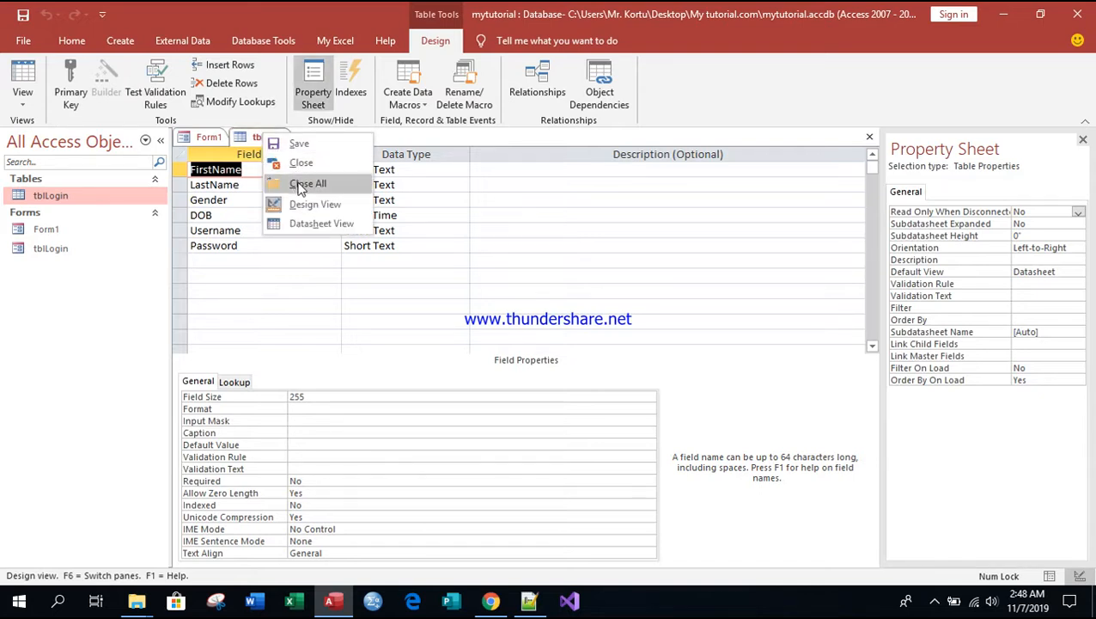
click(211, 139)
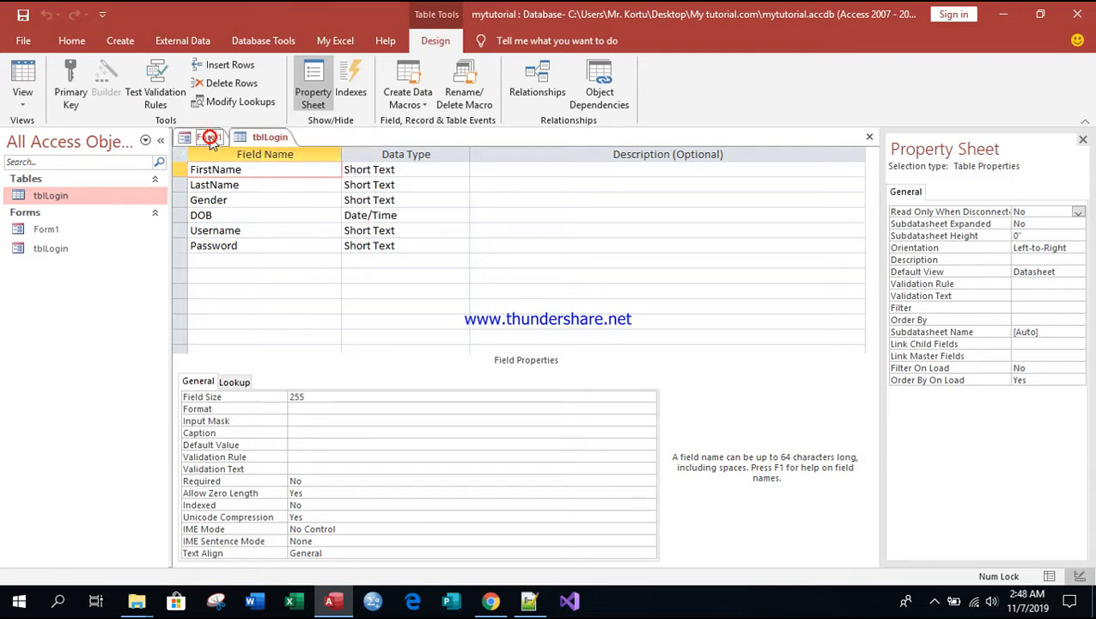
click(269, 138)
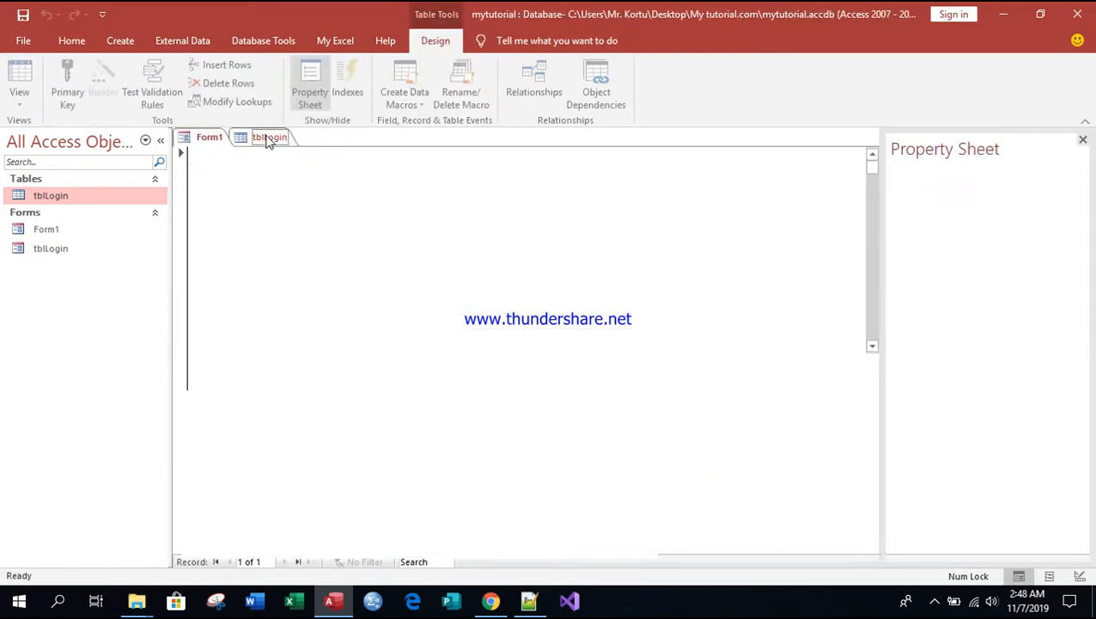
right_click(266, 137)
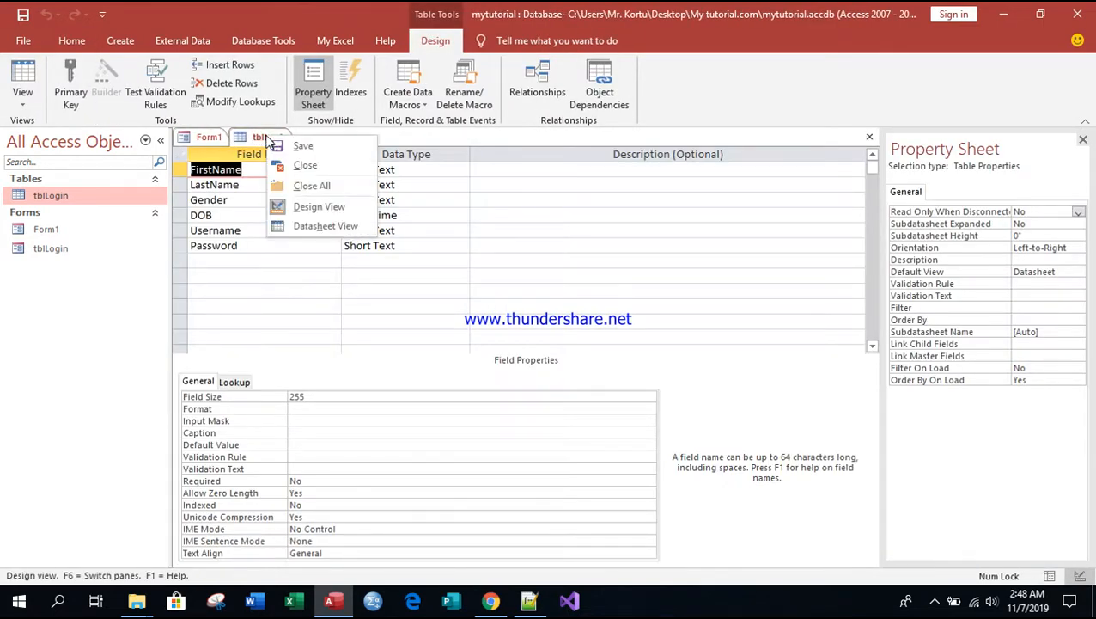
click(309, 187)
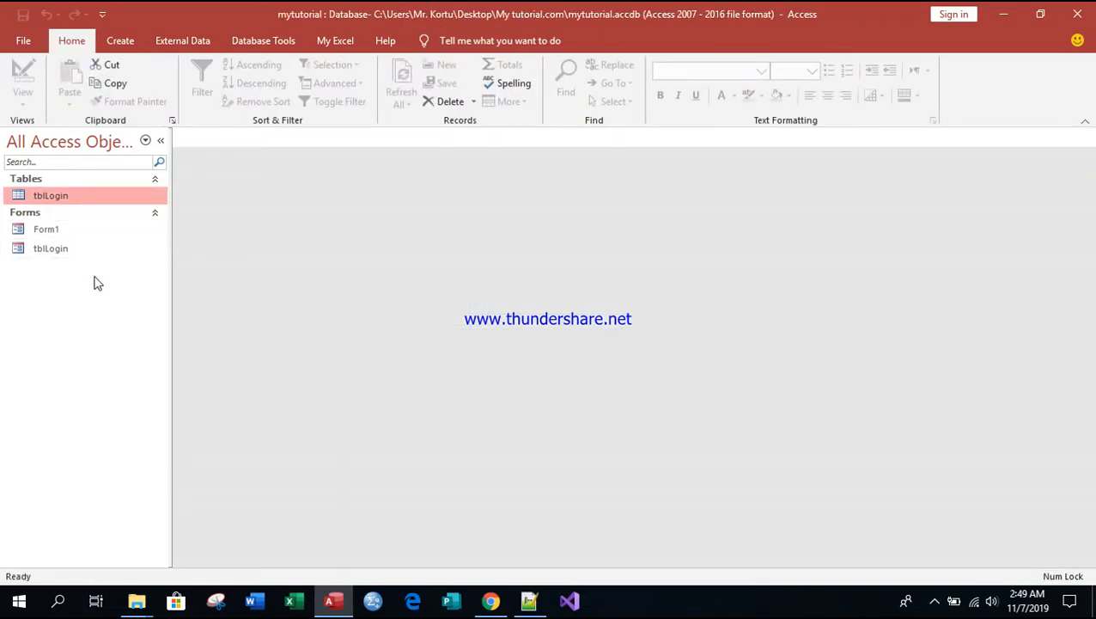
Step: Open the tblLogin form, enter the password for the preselected username and log in
double_click(52, 248)
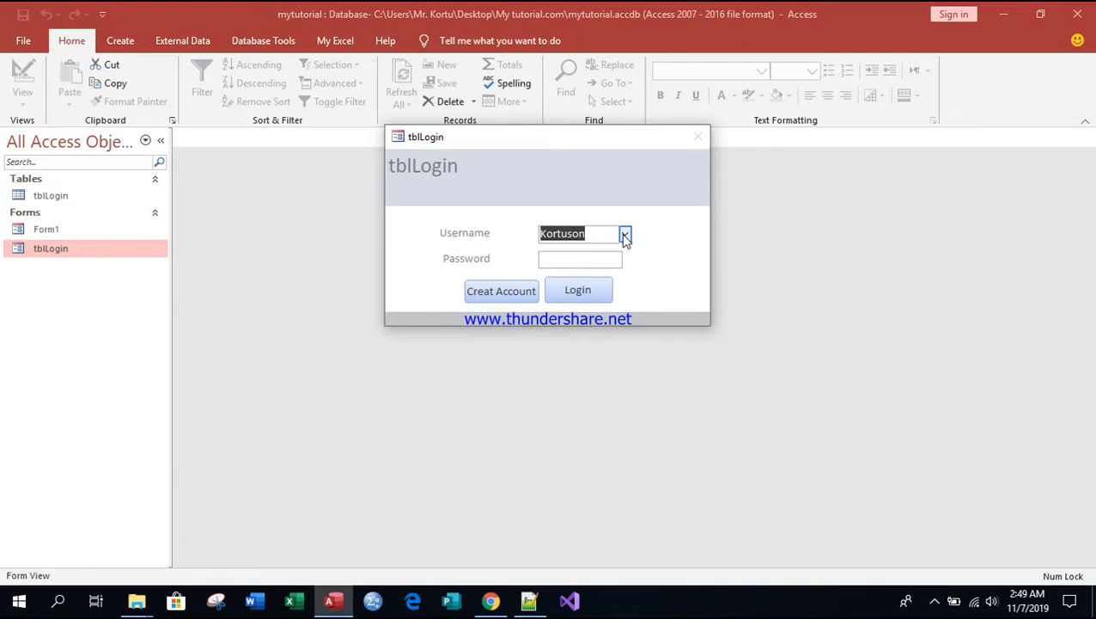
click(587, 262)
text(******)
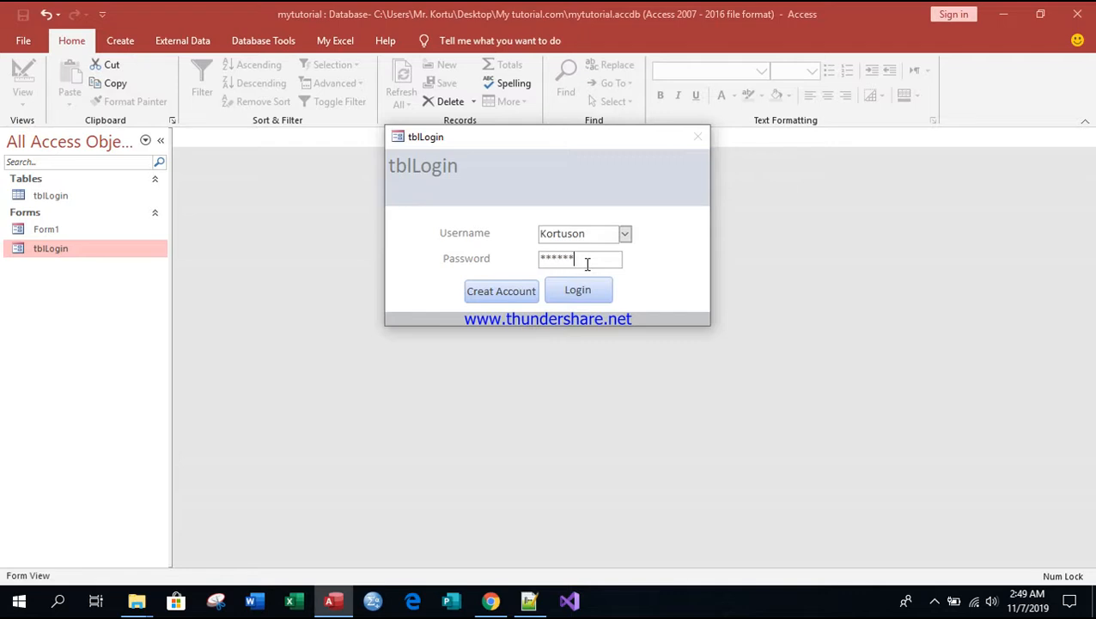
click(576, 289)
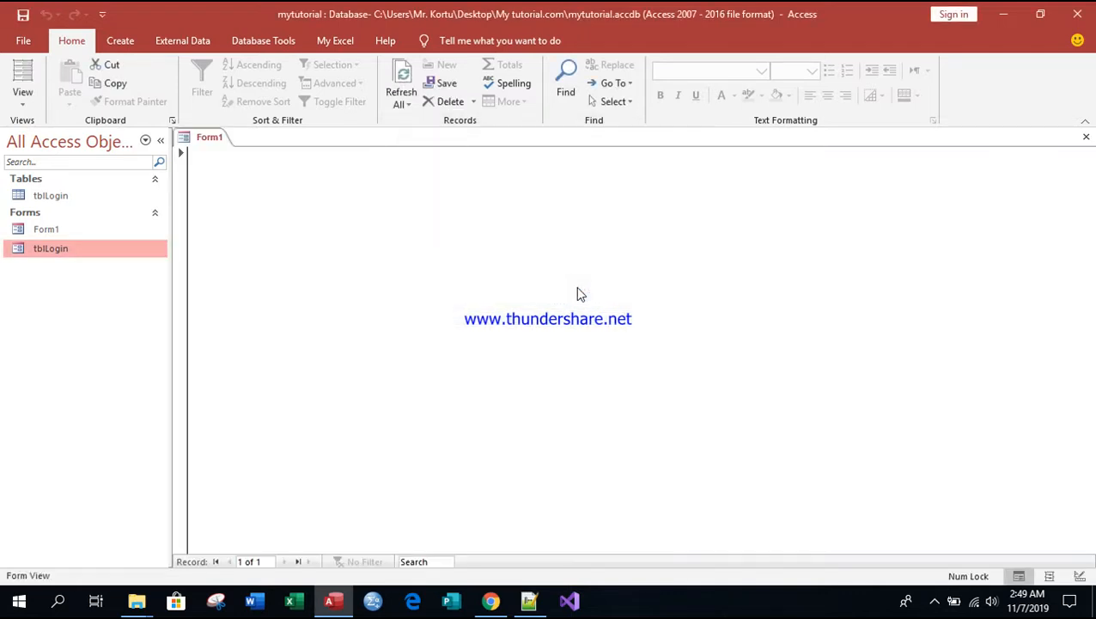
Step: Close all open objects and create a new blank form in Design View
right_click(212, 139)
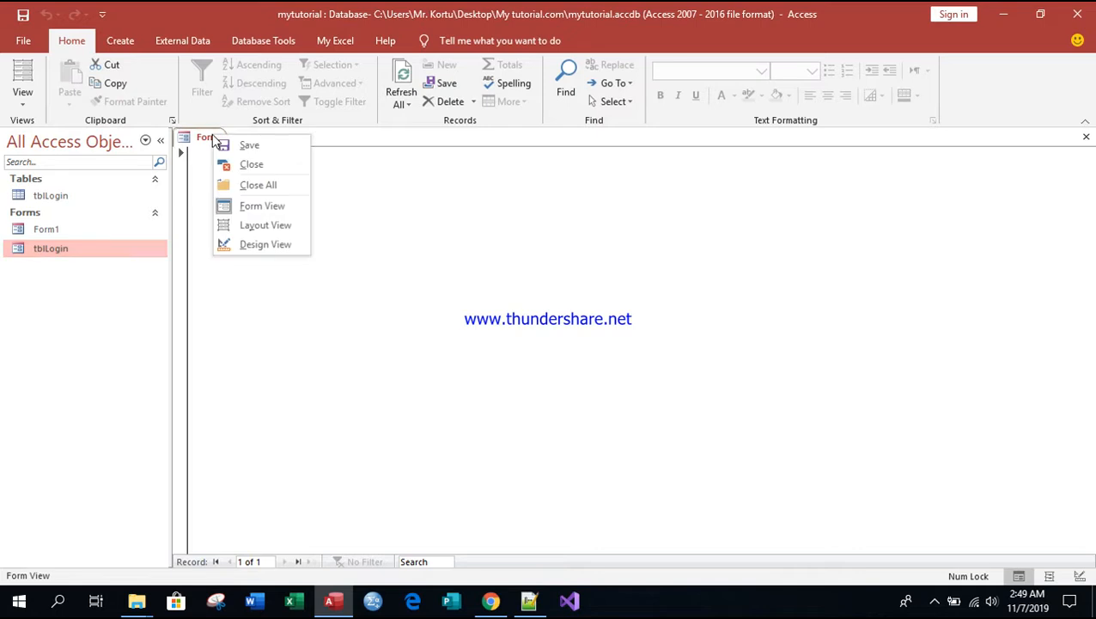
click(251, 189)
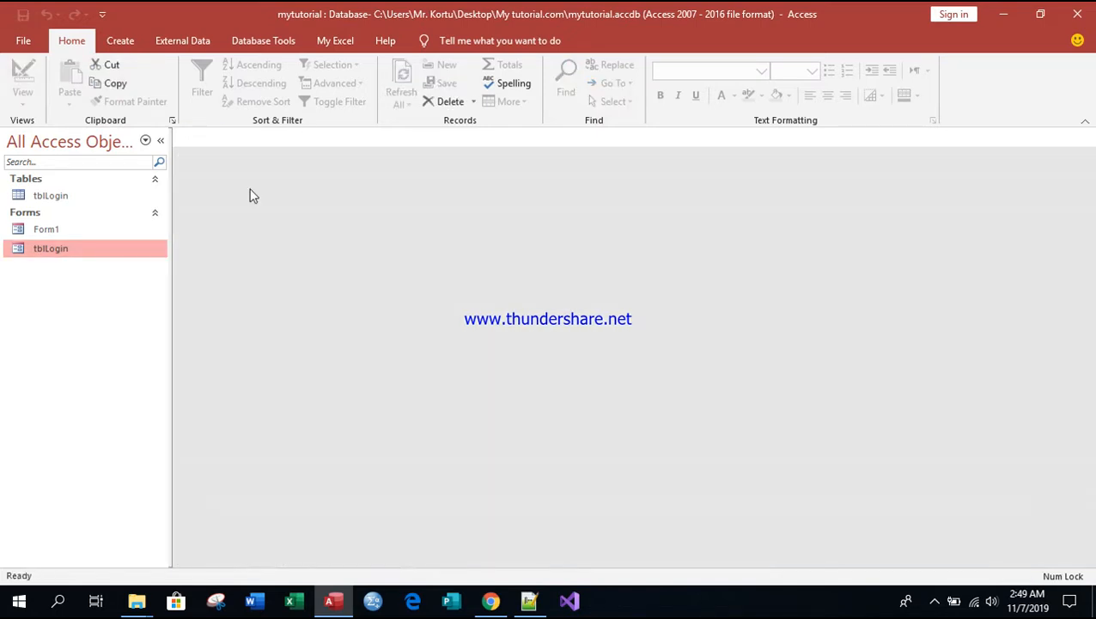
click(120, 40)
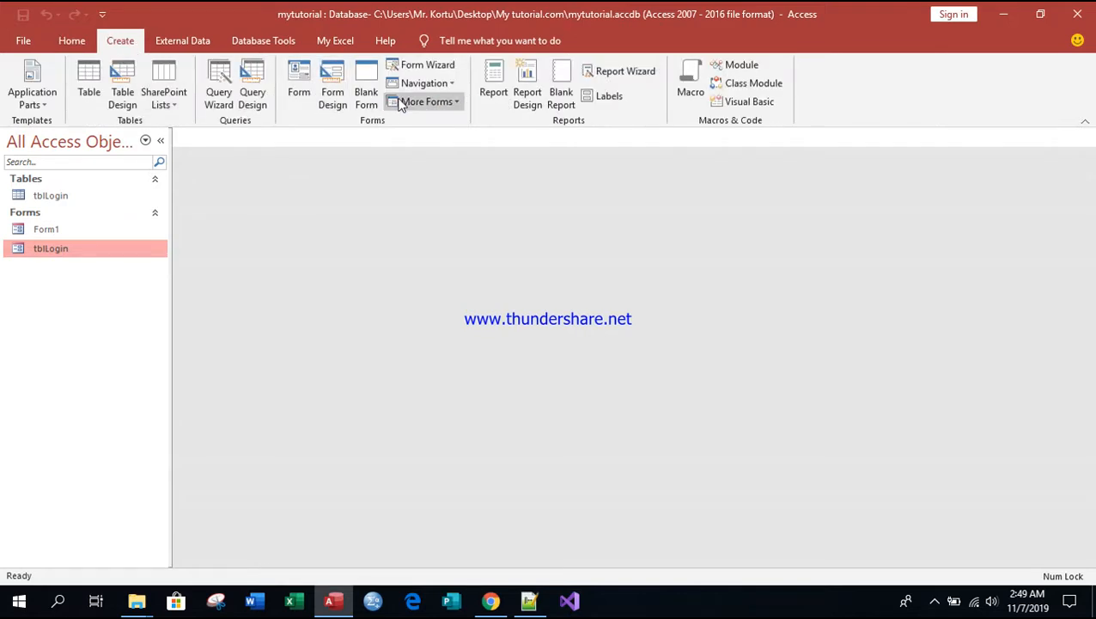
click(332, 80)
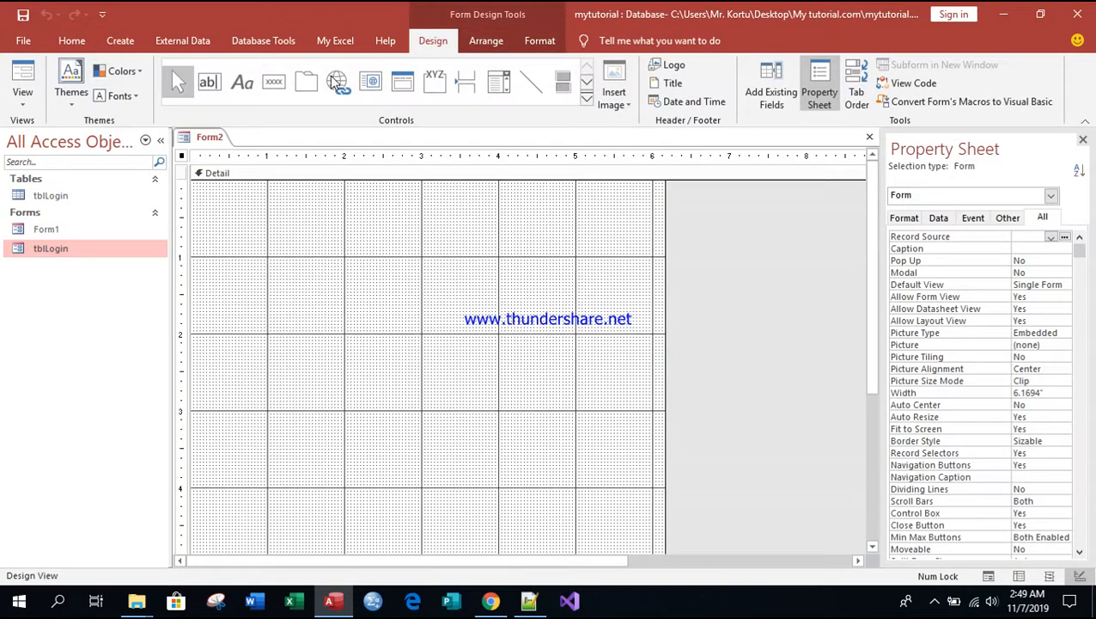
Step: Add the FirstName, LastName, Gender, DOB, Username and Password fields from tblLogin to the blank form
click(763, 94)
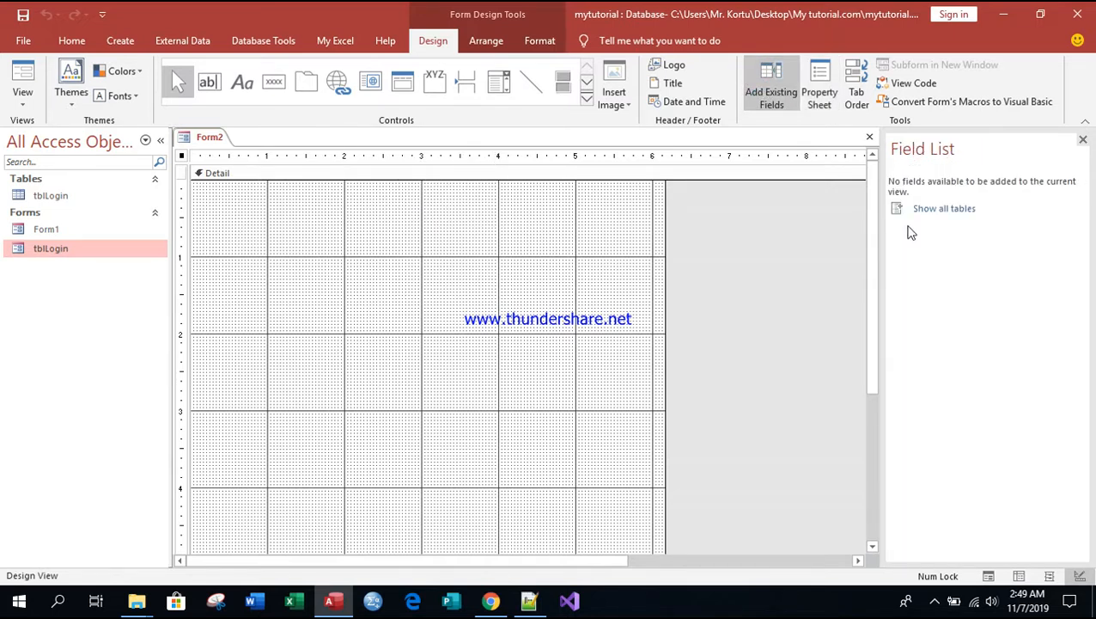
click(924, 210)
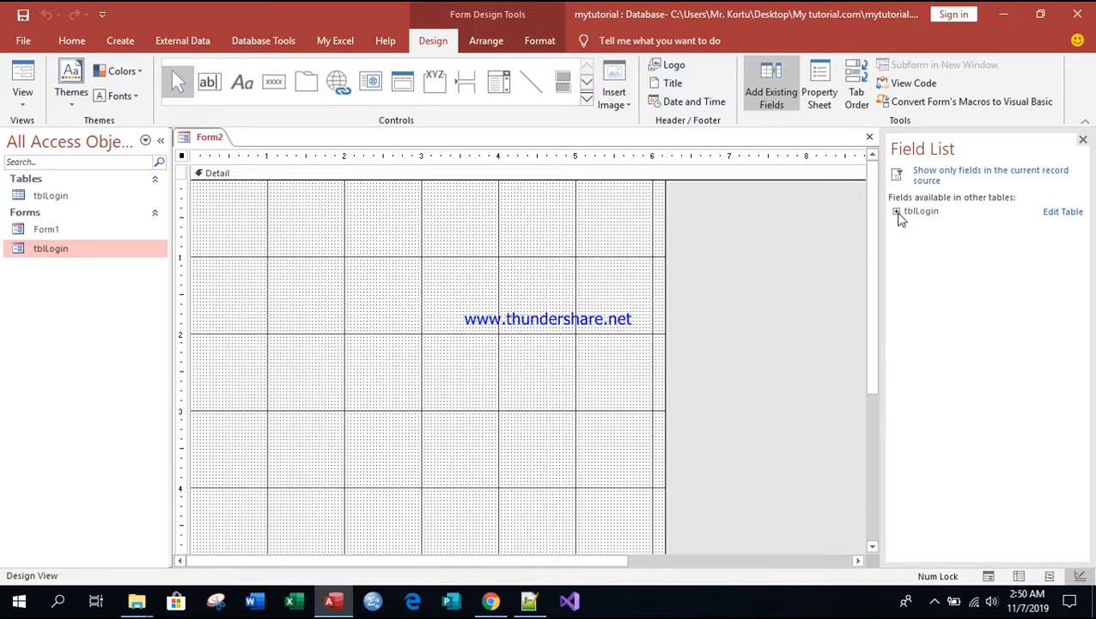
click(897, 211)
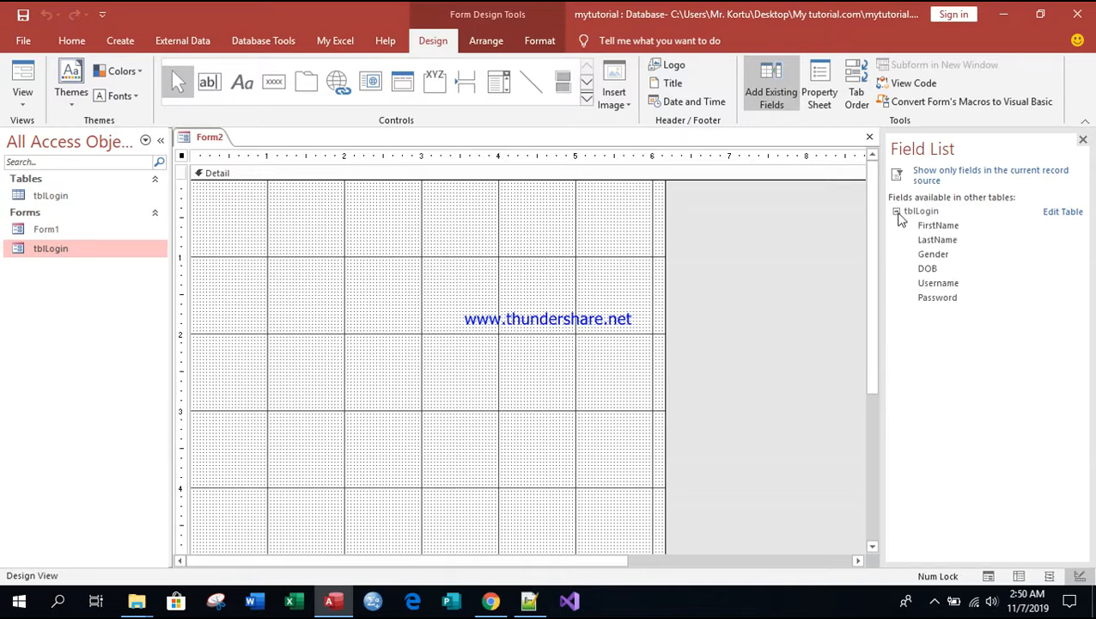
double_click(945, 227)
click(939, 241)
double_click(940, 240)
double_click(933, 254)
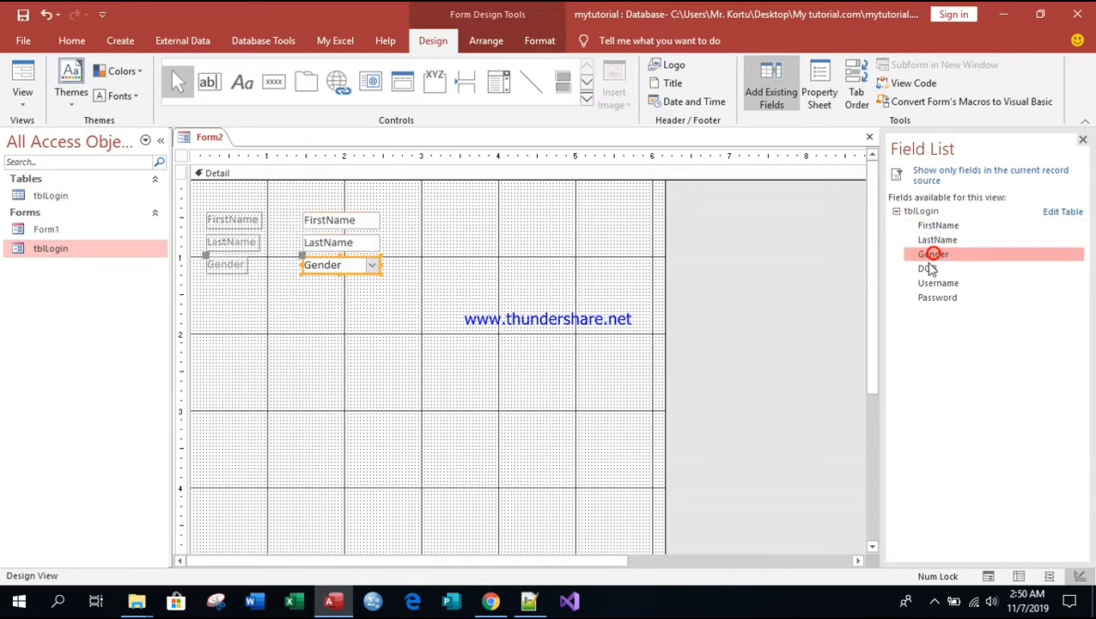
double_click(929, 268)
click(933, 284)
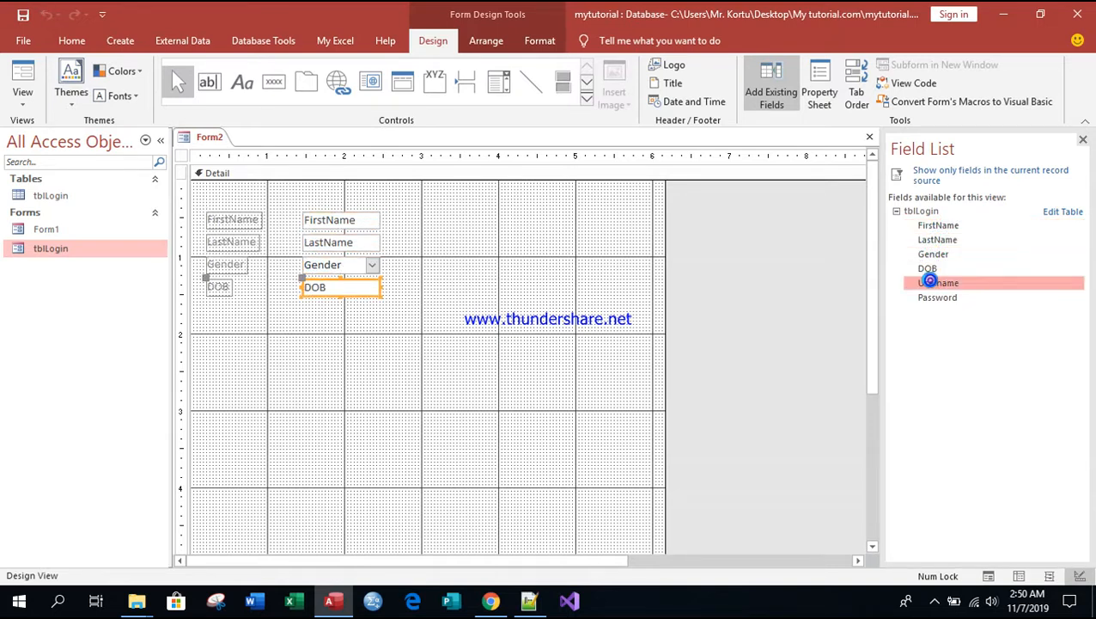
double_click(933, 283)
click(932, 297)
double_click(932, 297)
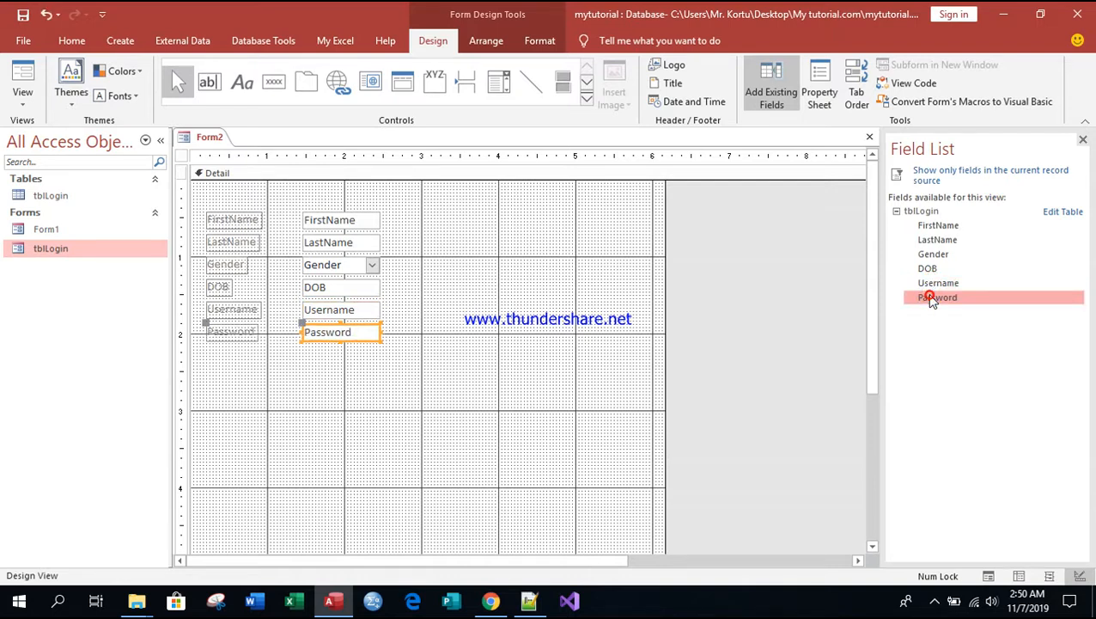
Step: Move all six fields with their labels together toward the middle of the Detail section, leaving room above them
click(473, 330)
drag(212, 213, 400, 337)
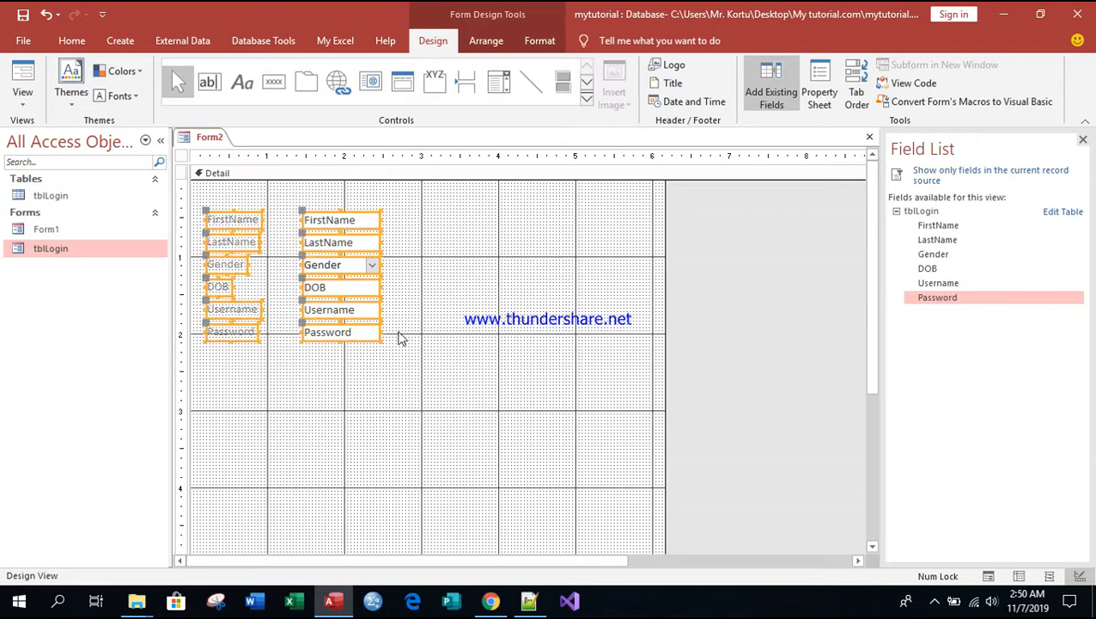
drag(320, 274, 421, 353)
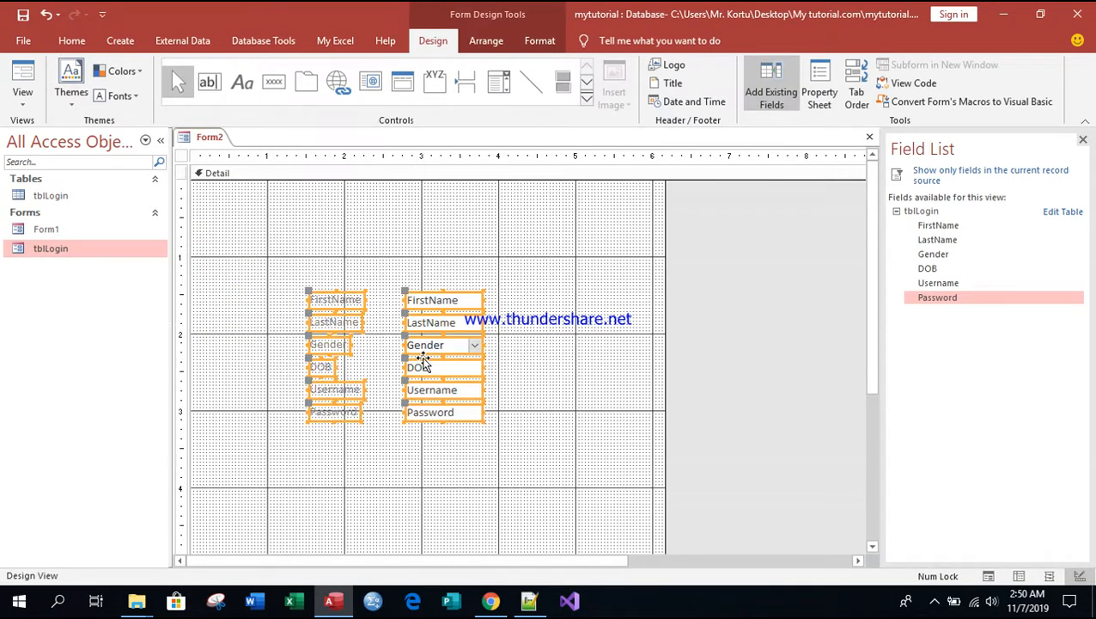
click(428, 273)
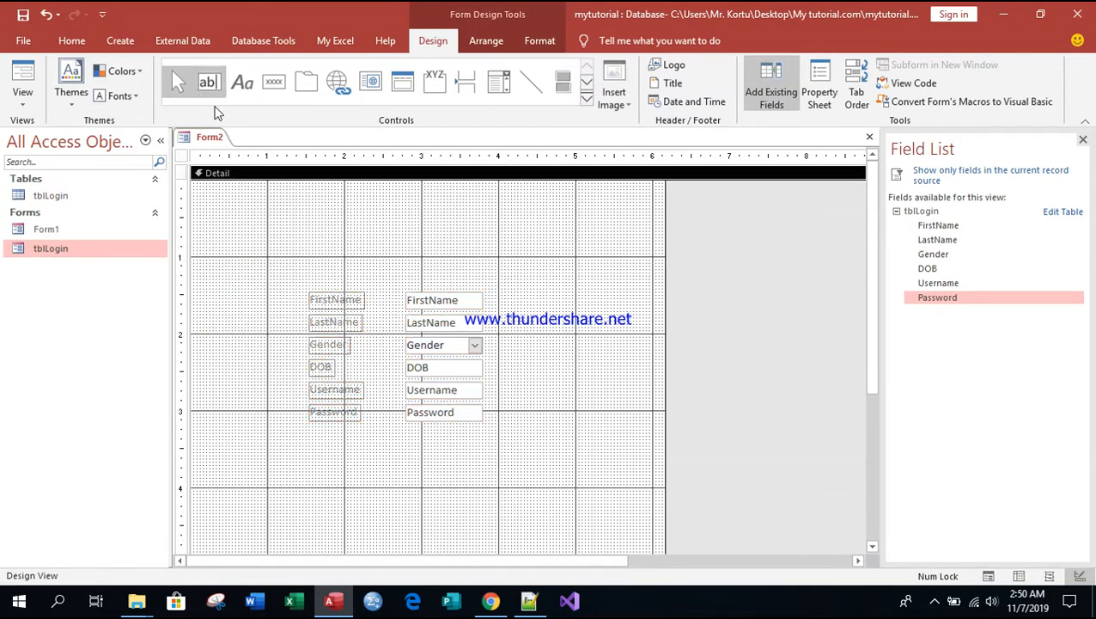
Step: Add a label about 2.7 inches wide above the fields with the text "Sign up here........"
click(242, 81)
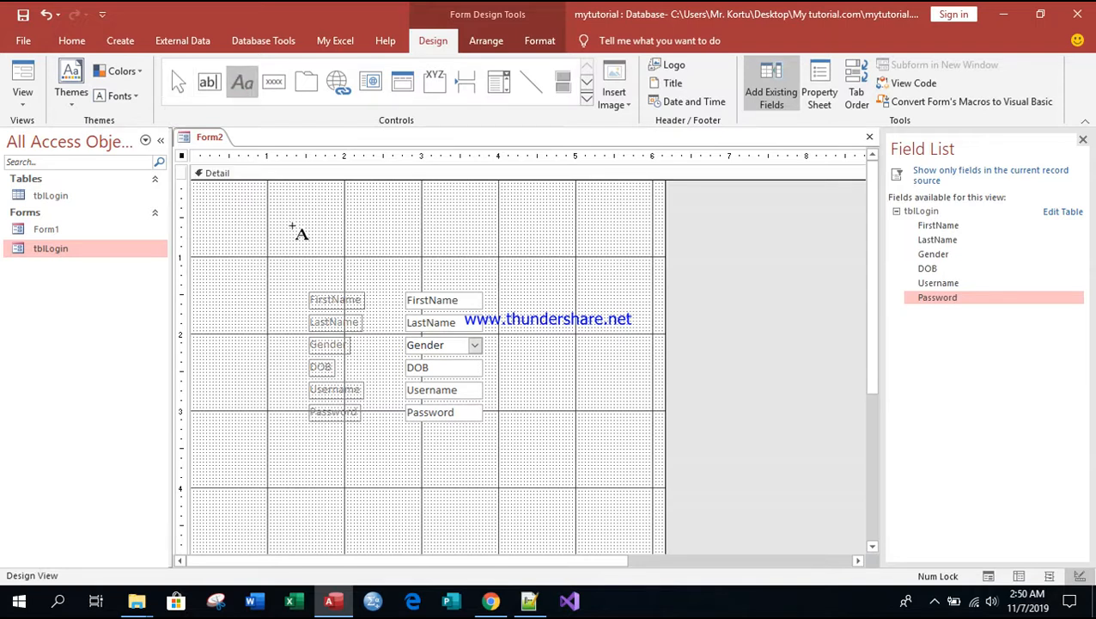
drag(288, 247, 493, 282)
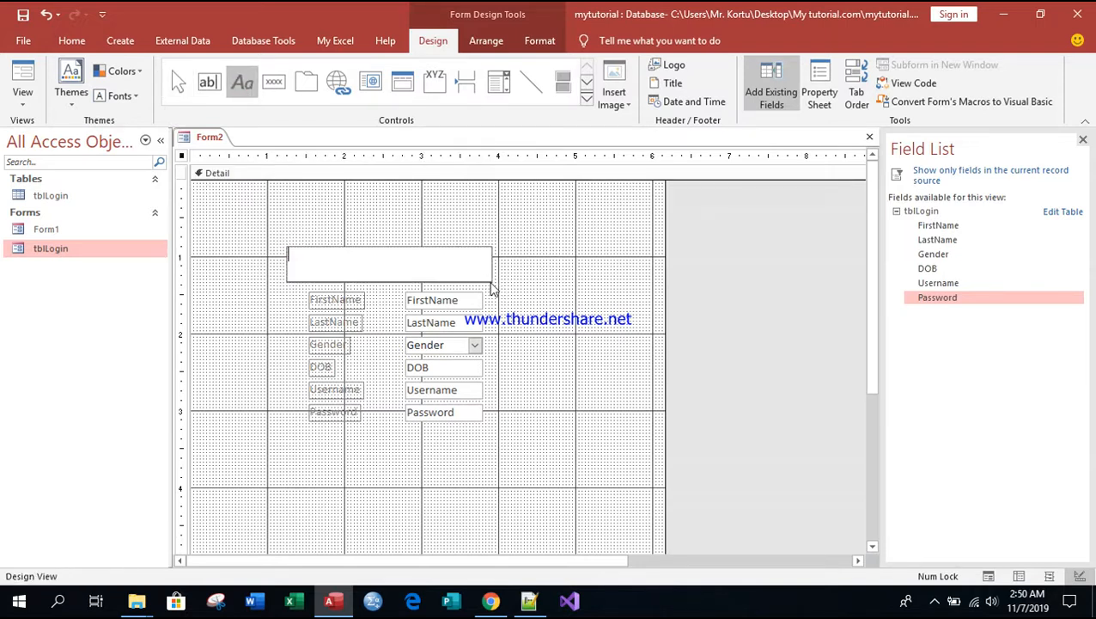
text(S)
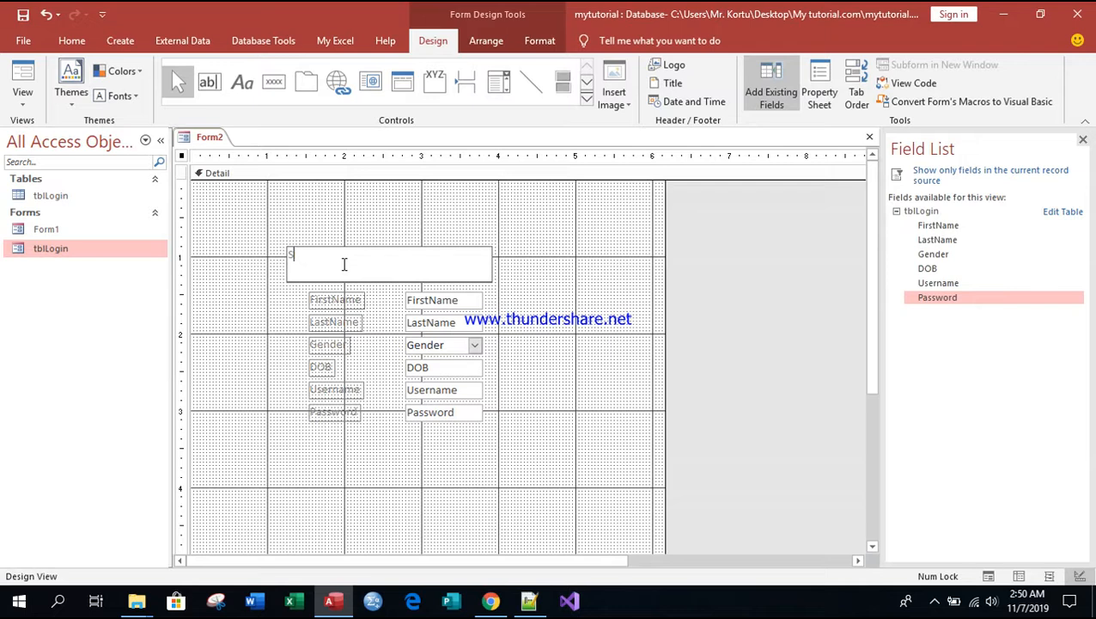
text(Ign up here........)
click(384, 285)
click(335, 277)
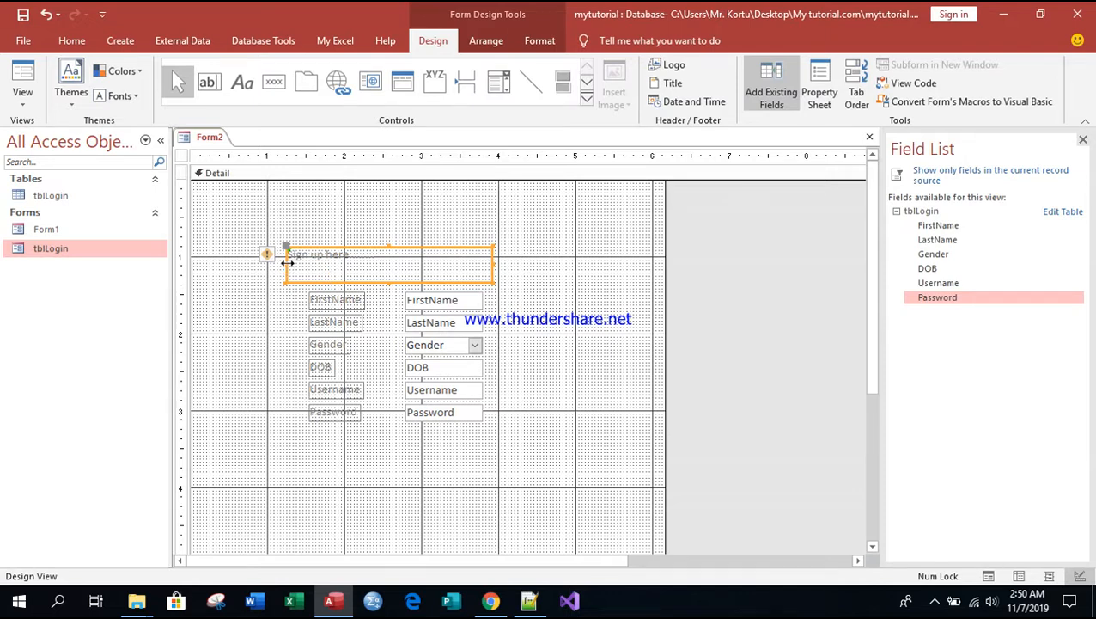
Step: Shrink the heading label to about 2.3 by 0.25 inches, starting flush with the field labels below it
click(290, 263)
click(310, 264)
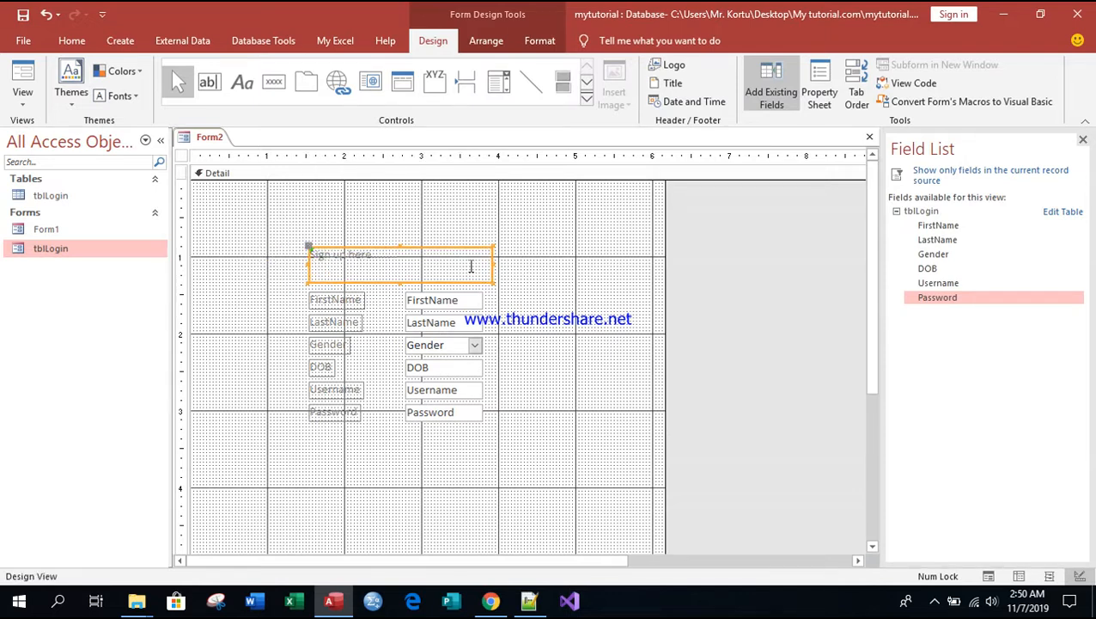
drag(492, 262, 487, 262)
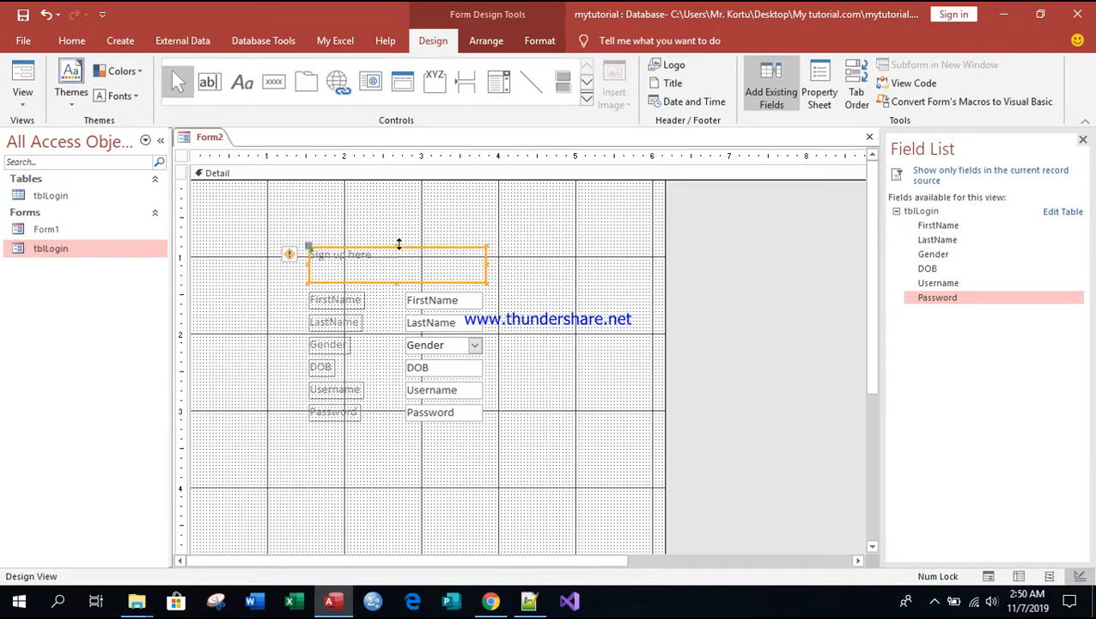
drag(399, 244, 400, 263)
click(530, 344)
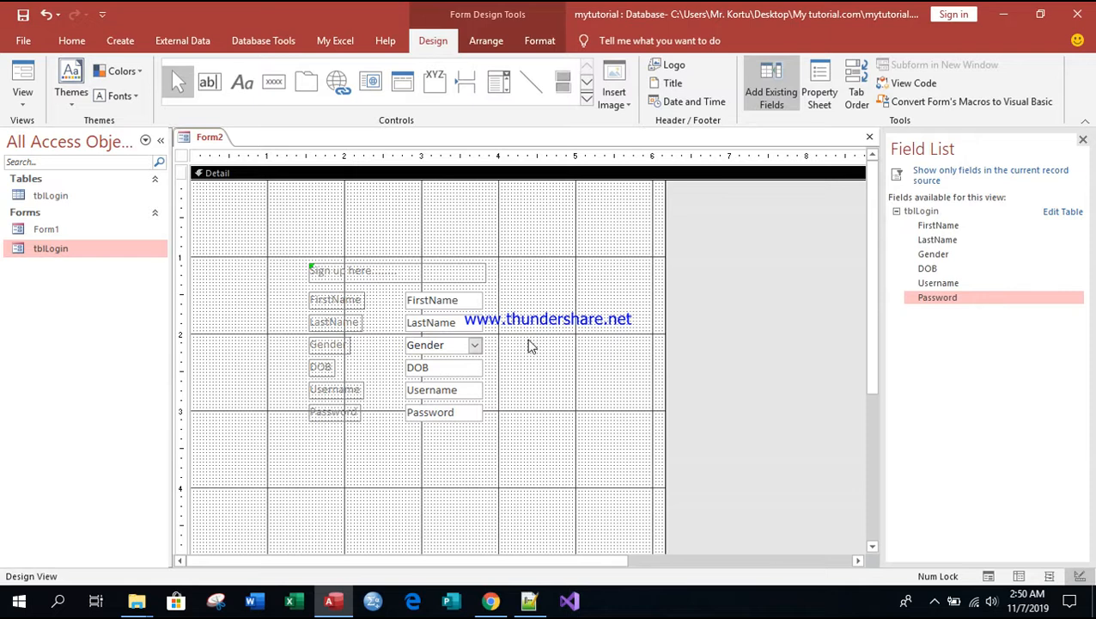
drag(871, 190, 872, 220)
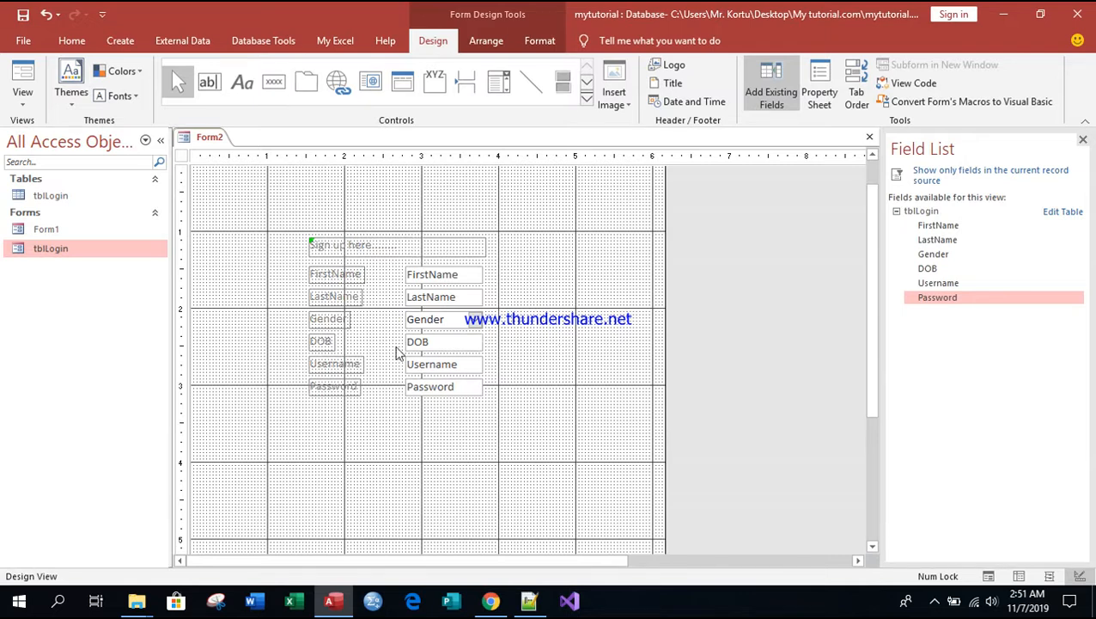
click(480, 391)
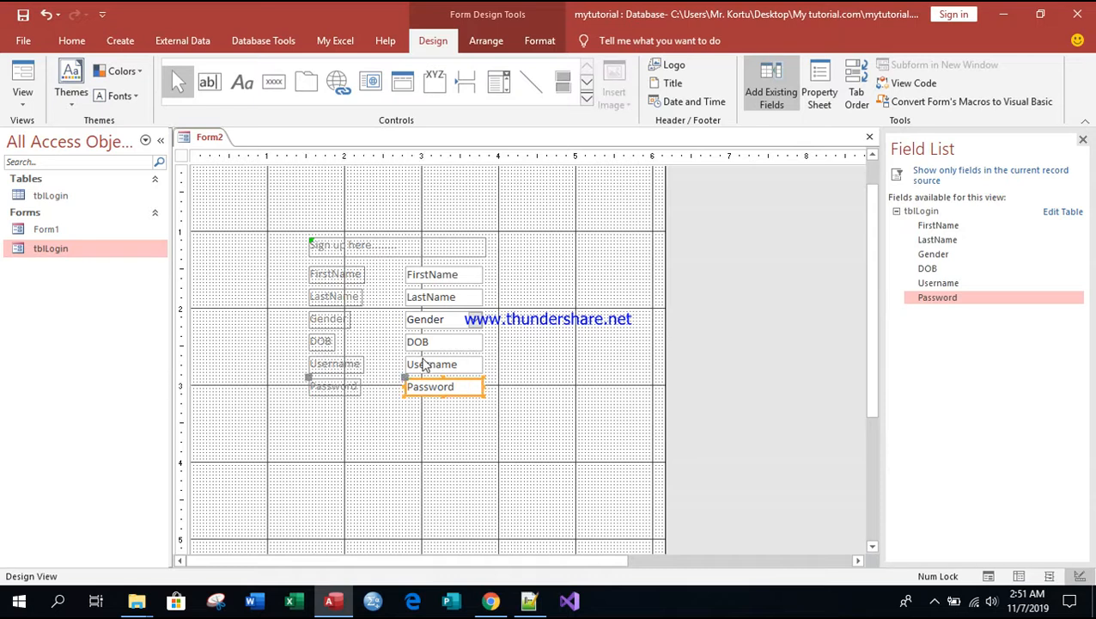
drag(458, 269, 494, 363)
key(ctrl+z)
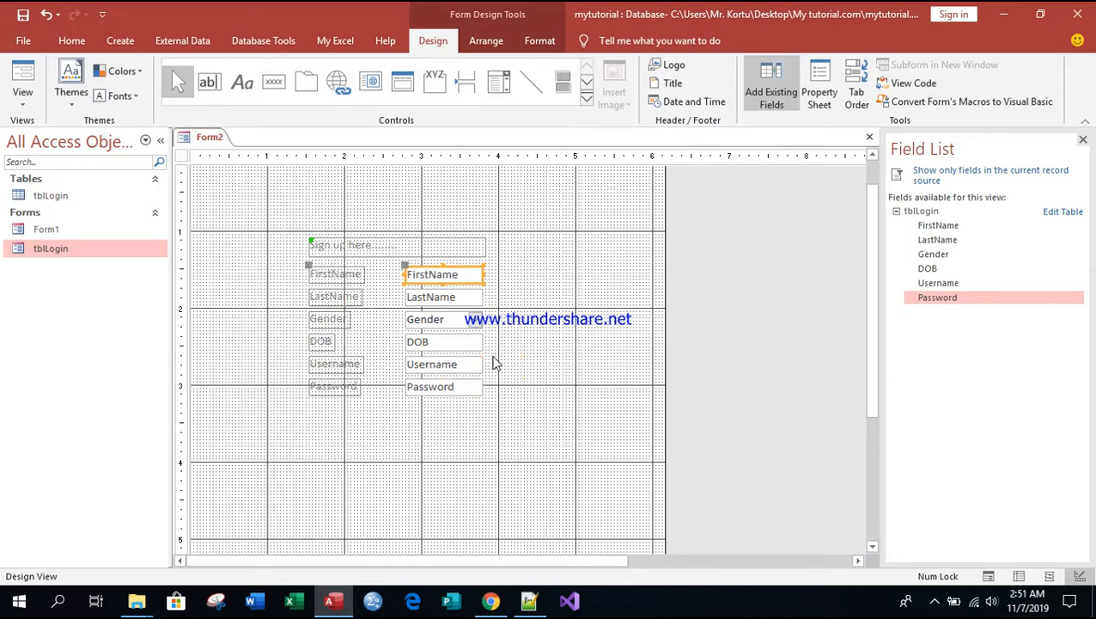
Step: Widen the six field boxes from FirstName to Password together to about 1.4 inches
drag(496, 403, 433, 265)
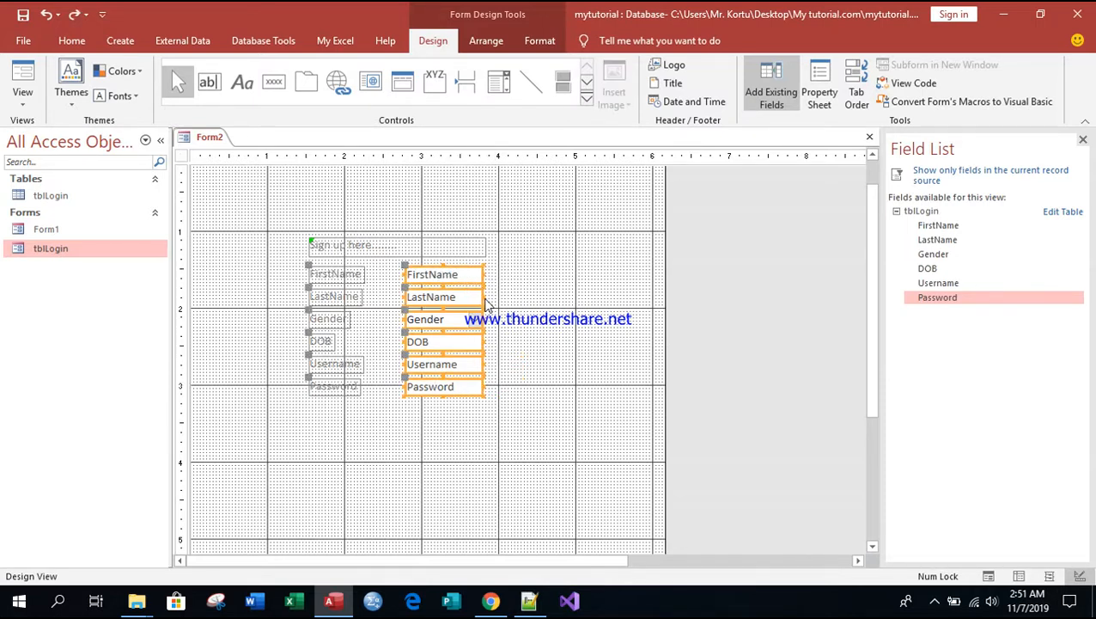
drag(484, 299, 513, 296)
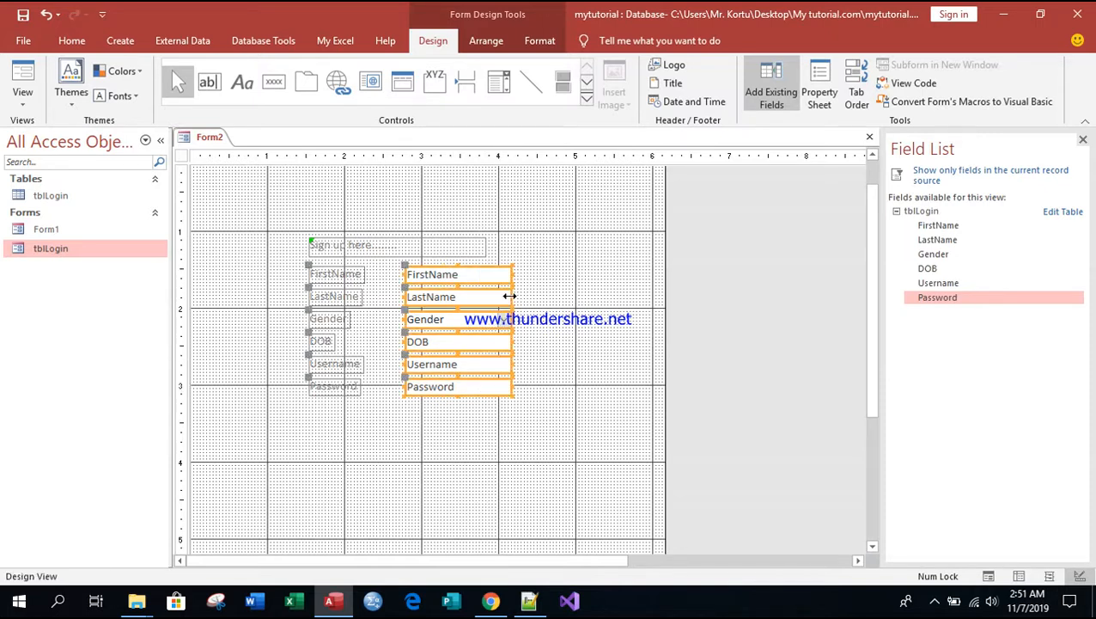
click(376, 344)
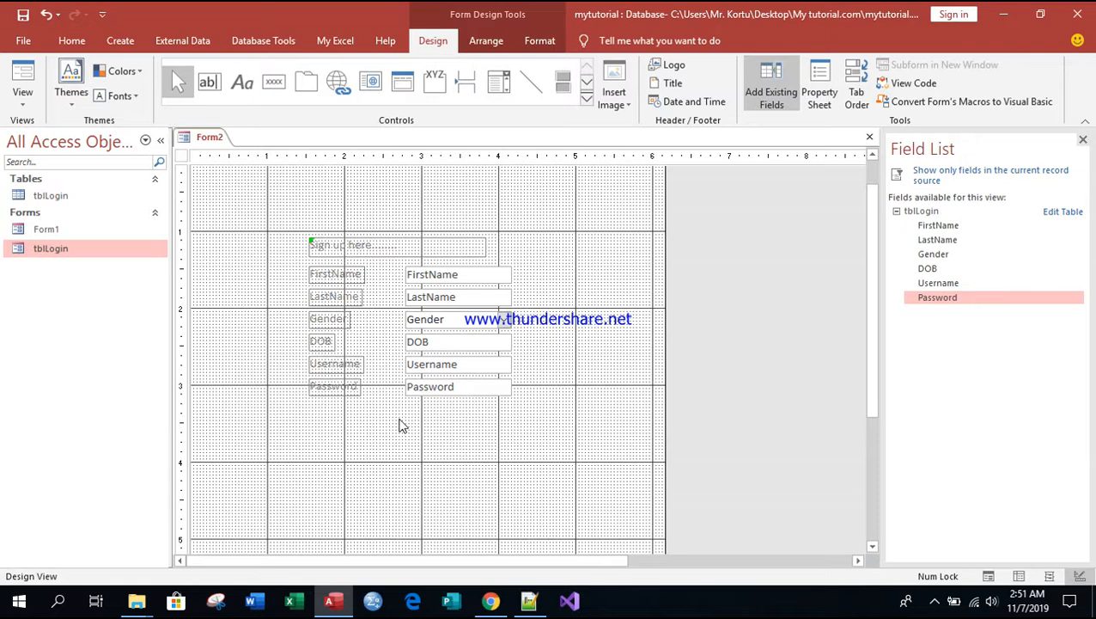
Step: Change the FirstName field's label text to "First Name"
click(347, 280)
click(360, 274)
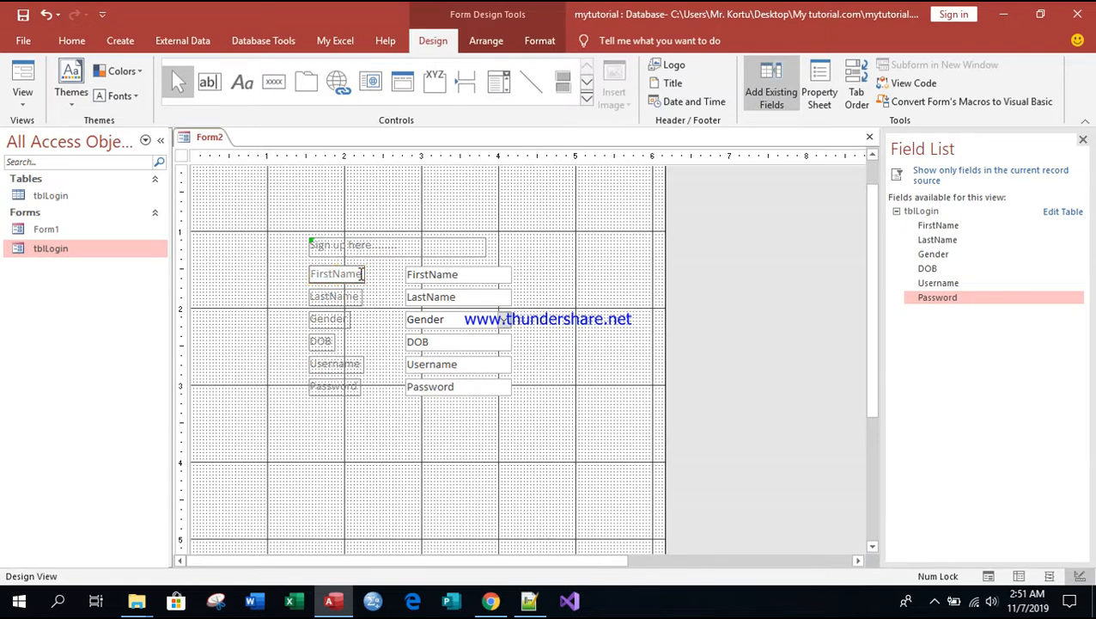
key(BackSpace)
key(BackSpace)
key(BackSpace)
key(BackSpace)
key(BackSpace)
key(BackSpace)
key(BackSpace)
key(BackSpace)
text(First Name)
Step: Change the LastName field's label text to "Last Name"
click(356, 297)
click(357, 296)
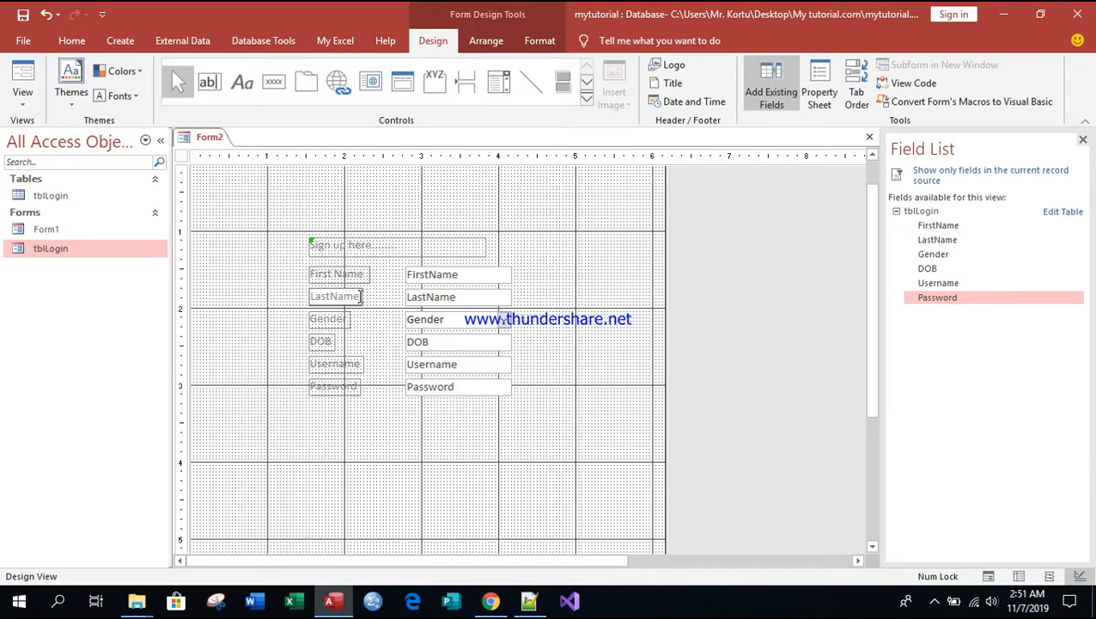
key(BackSpace)
key(BackSpace)
key(BackSpace)
key(BackSpace)
key(BackSpace)
key(BackSpace)
text(Su)
key(BackSpace)
key(BackSpace)
text(Last Name)
Step: Widen the Gender, Last Name and First Name labels to the same width of about 1 inch
click(347, 319)
drag(348, 319, 383, 274)
click(360, 301)
click(367, 275)
Step: Widen the DOB label to match the labels above it and change its text to "Date of Birth"
click(335, 343)
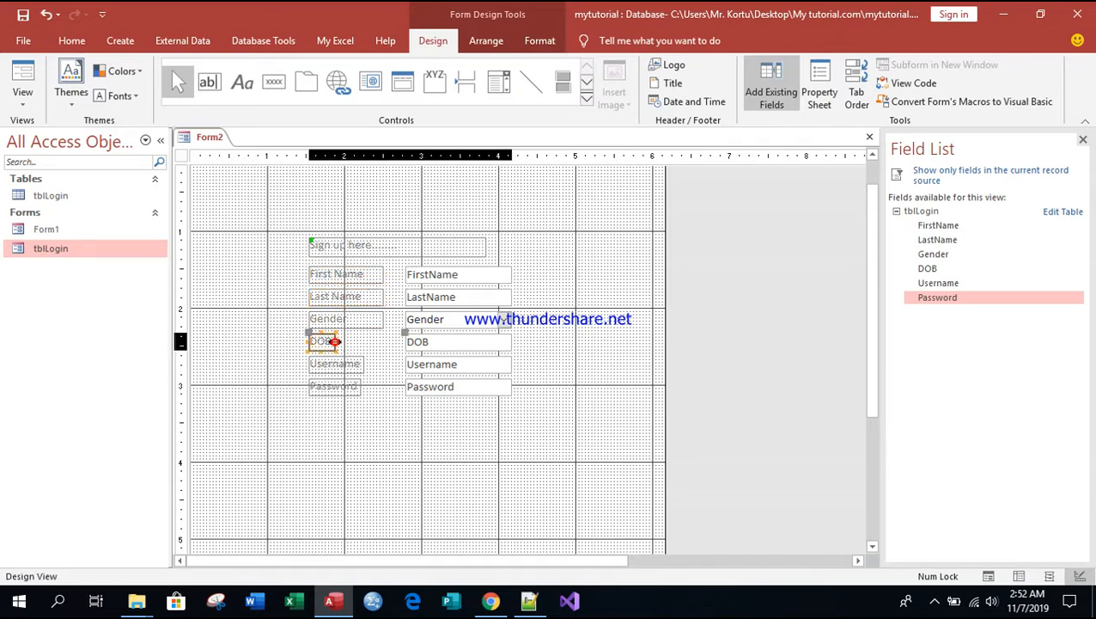
drag(333, 340, 383, 341)
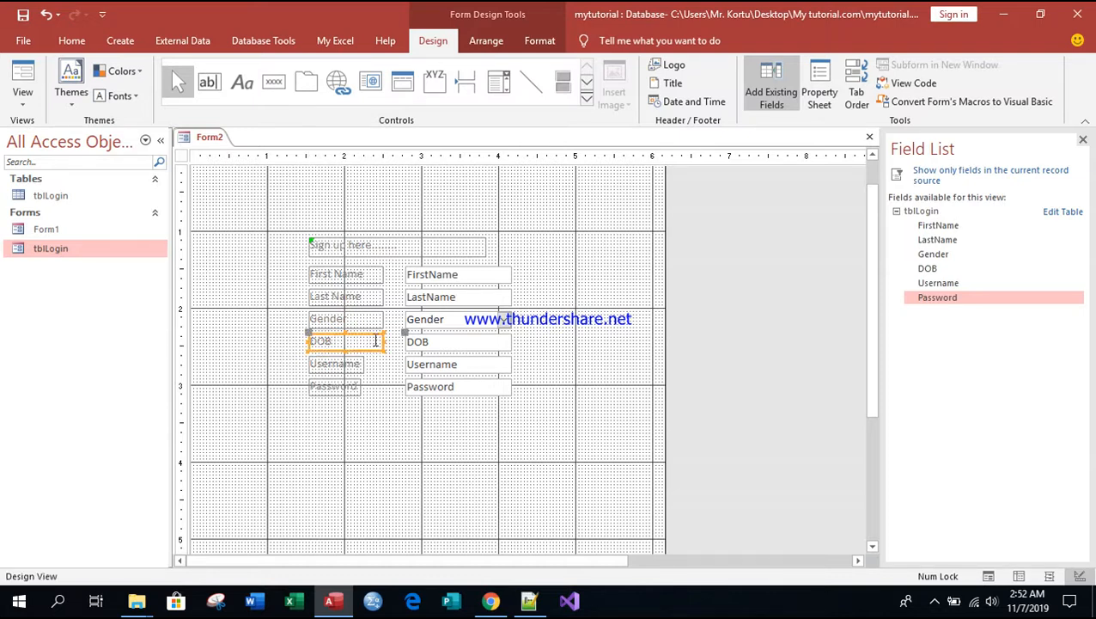
click(357, 342)
key(BackSpace)
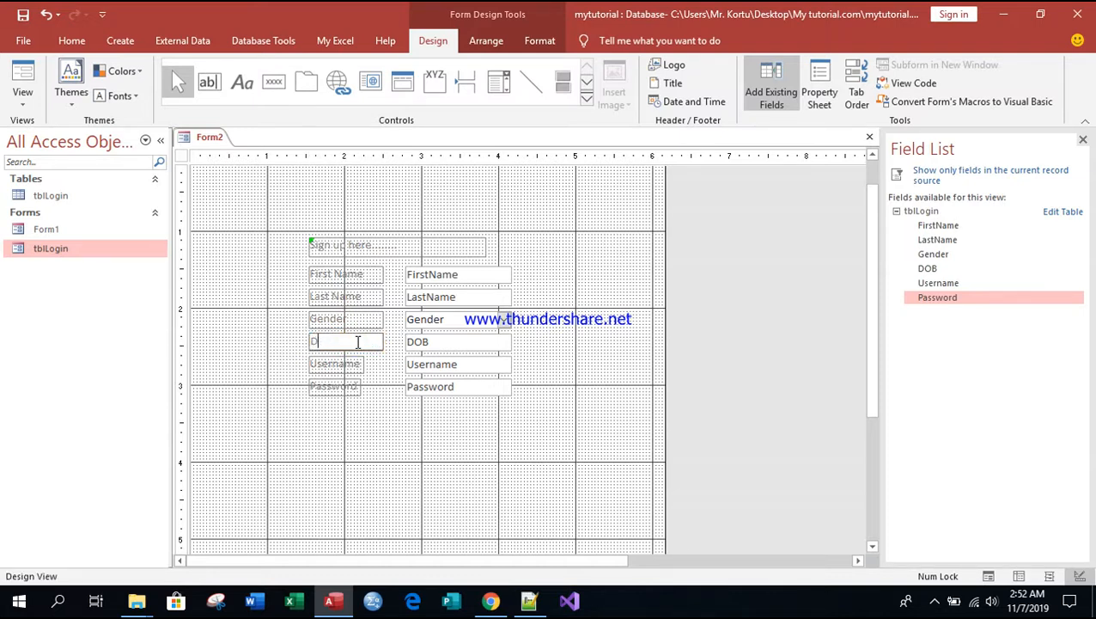
text(ate of Birth)
Step: Widen the Username and Password labels to about 1 inch, in line with the labels above
click(358, 364)
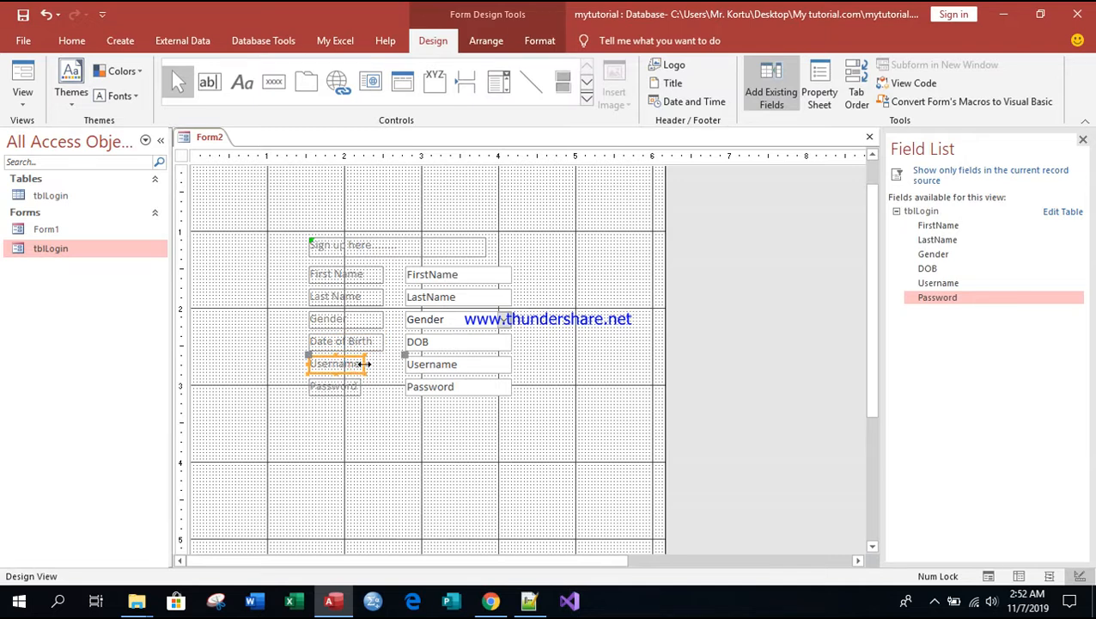
drag(364, 364, 383, 364)
click(364, 368)
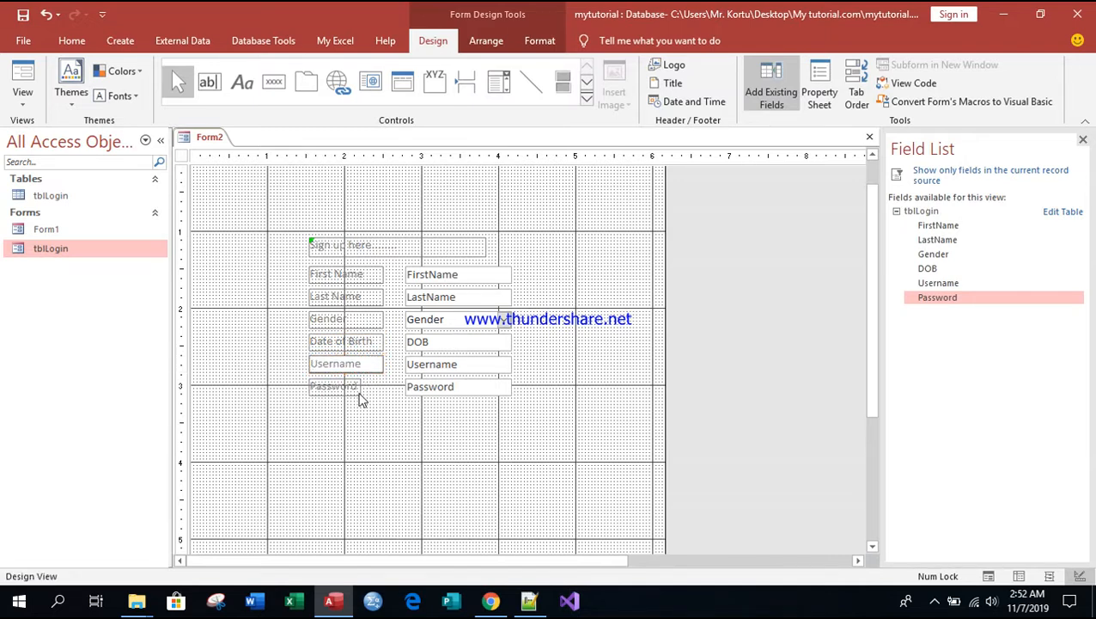
click(357, 388)
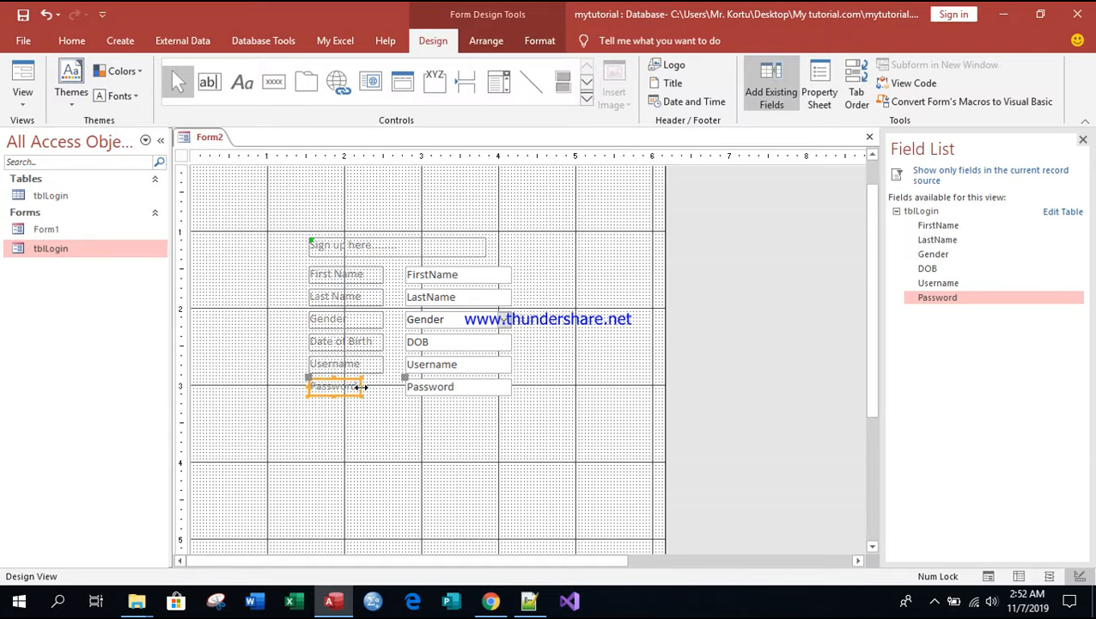
drag(361, 387, 387, 387)
click(435, 475)
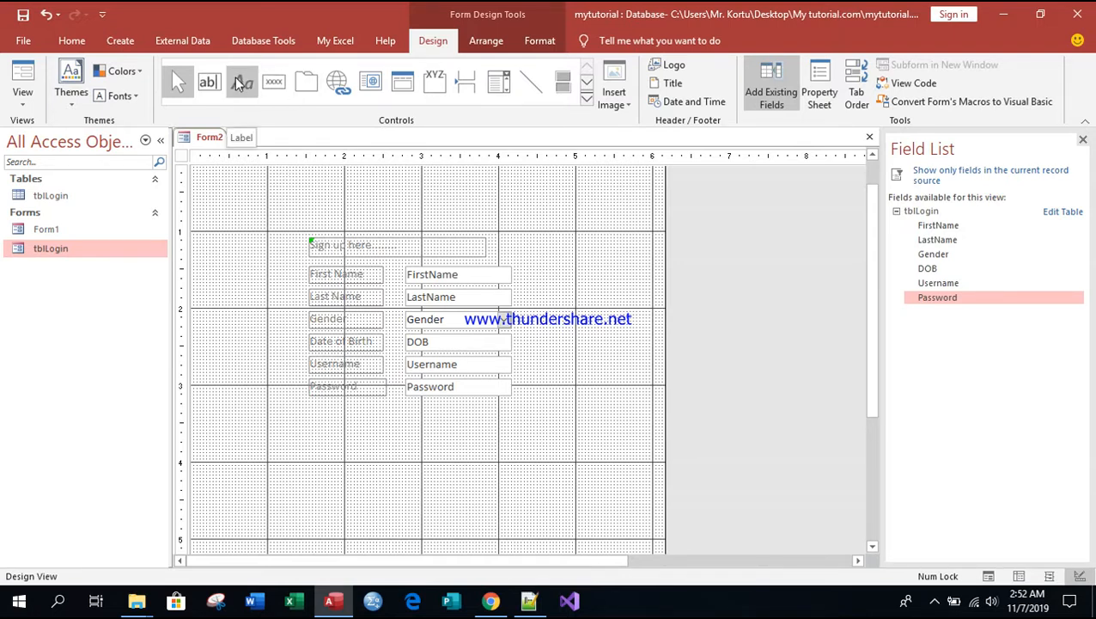
Step: Draw a command button below the Password label and give it the Save Record action from Record Operations
click(274, 83)
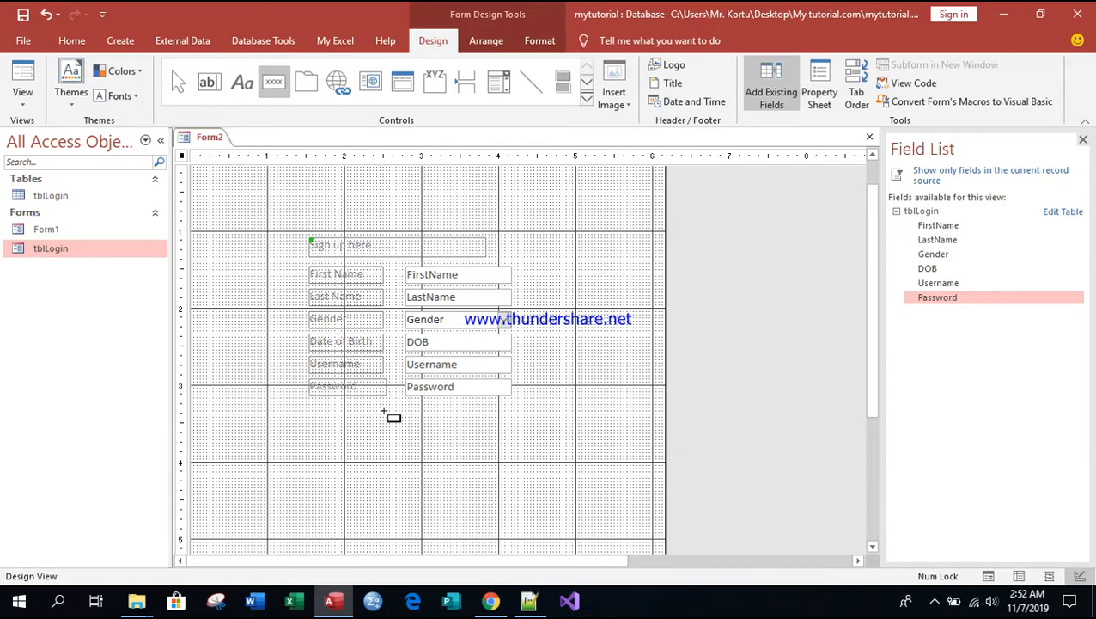
drag(339, 410, 405, 435)
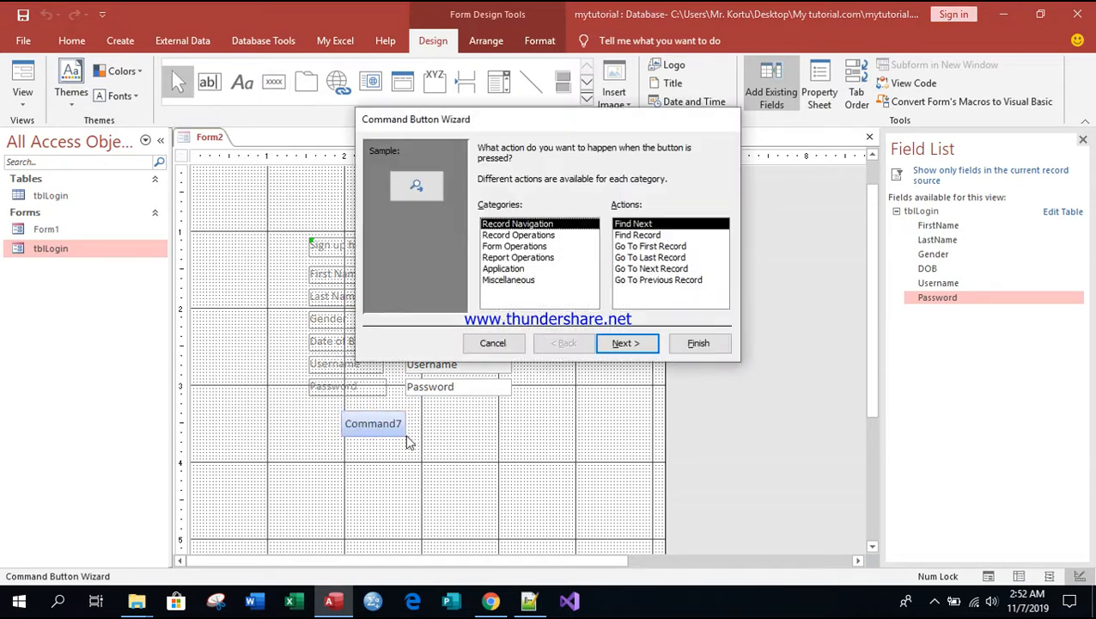
click(518, 236)
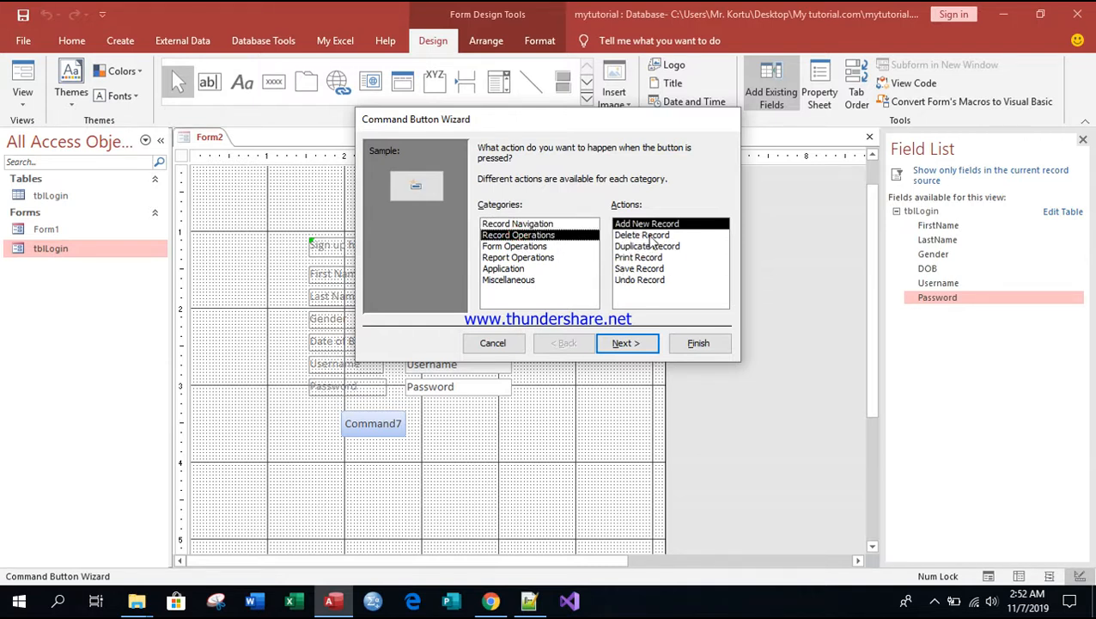
click(639, 269)
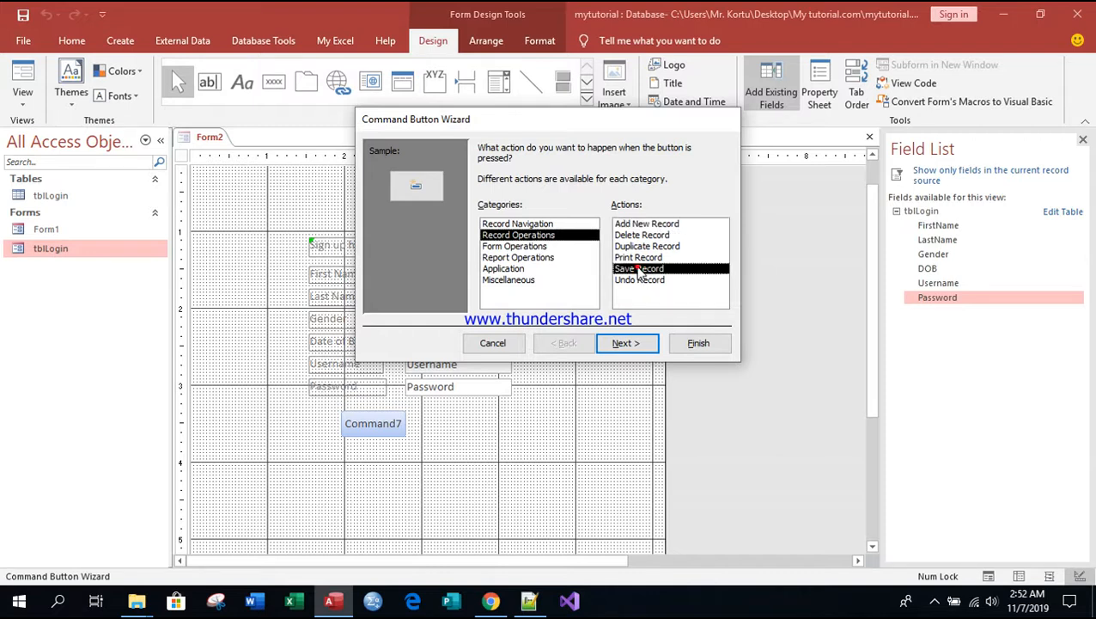
click(626, 344)
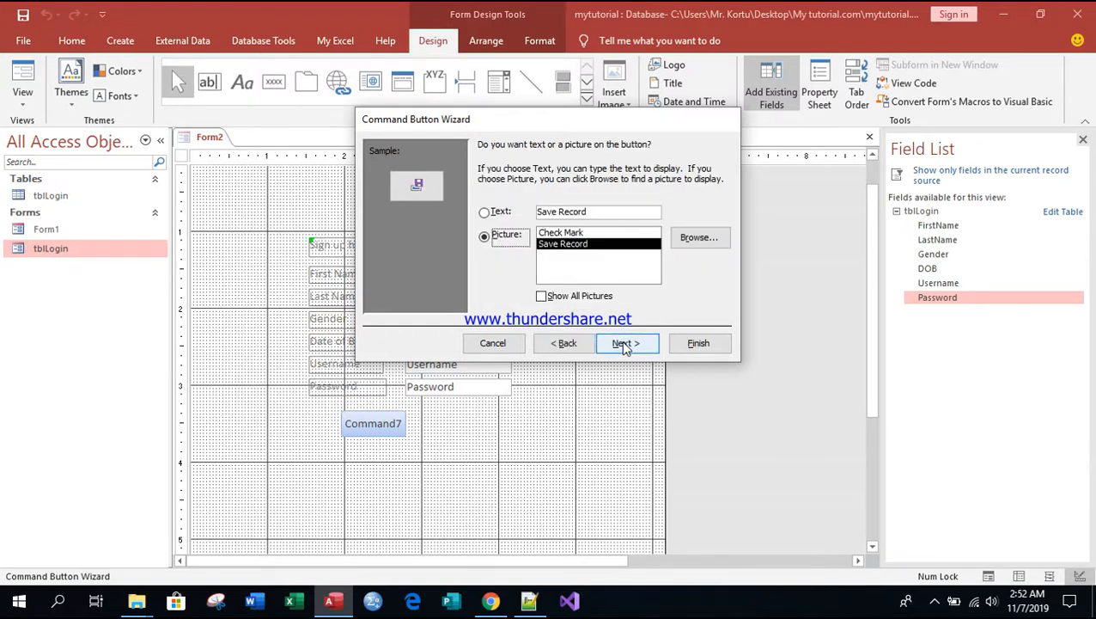
Step: Show the text "Save" on the button in place of a picture and finish the Command Button Wizard
click(486, 213)
click(587, 211)
key(BackSpace)
key(BackSpace)
key(BackSpace)
key(BackSpace)
key(BackSpace)
key(BackSpace)
key(BackSpace)
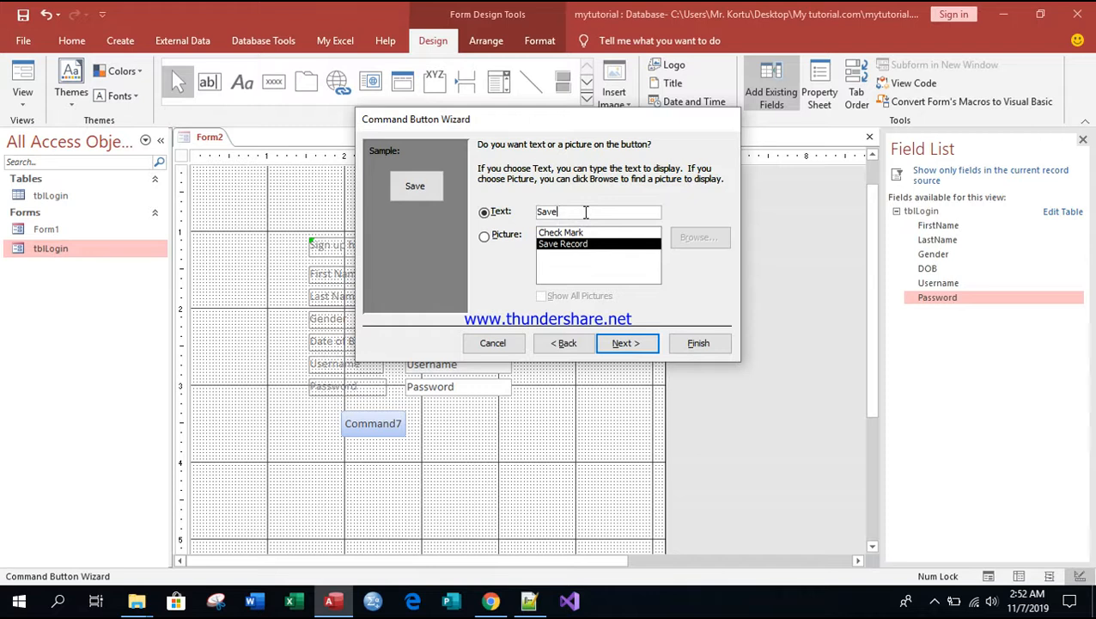
click(624, 342)
click(693, 344)
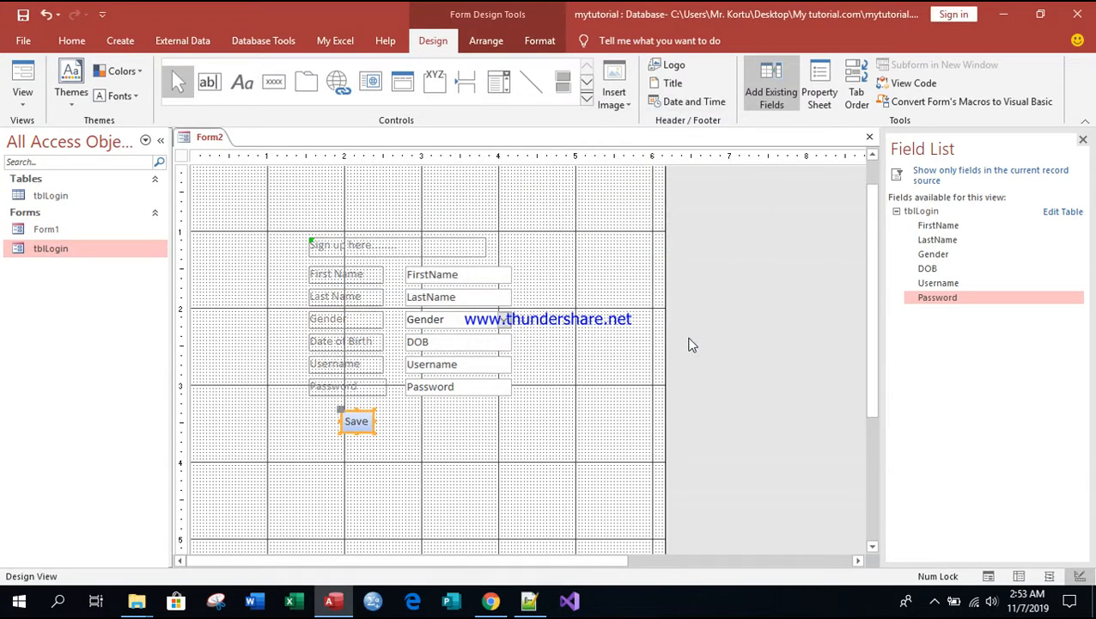
Step: Widen the Save button slightly
drag(373, 421, 384, 420)
click(377, 421)
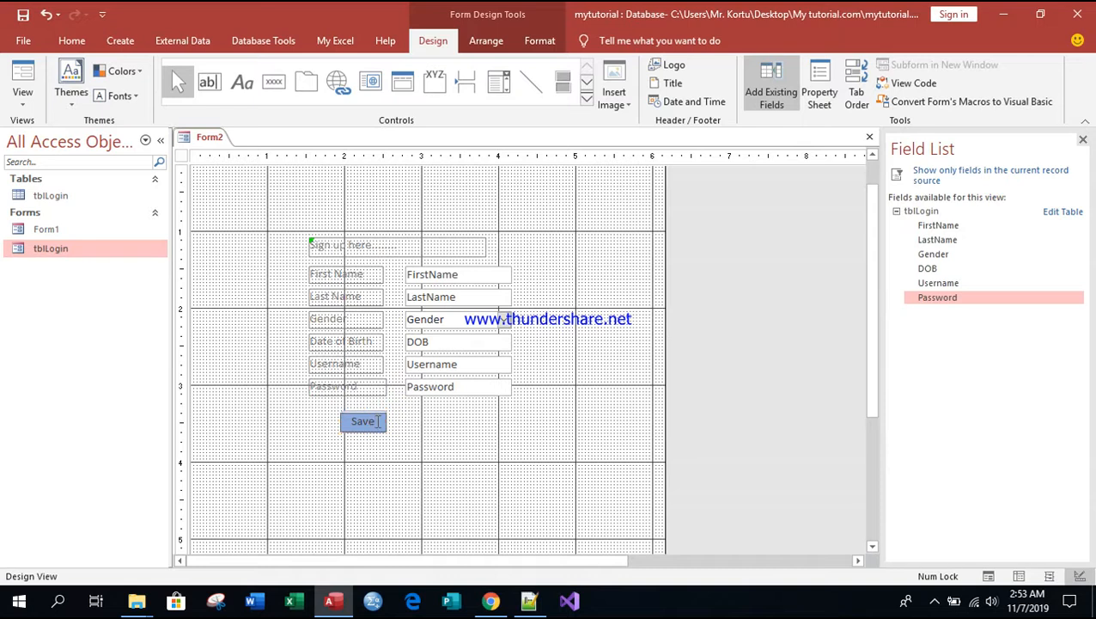
click(427, 434)
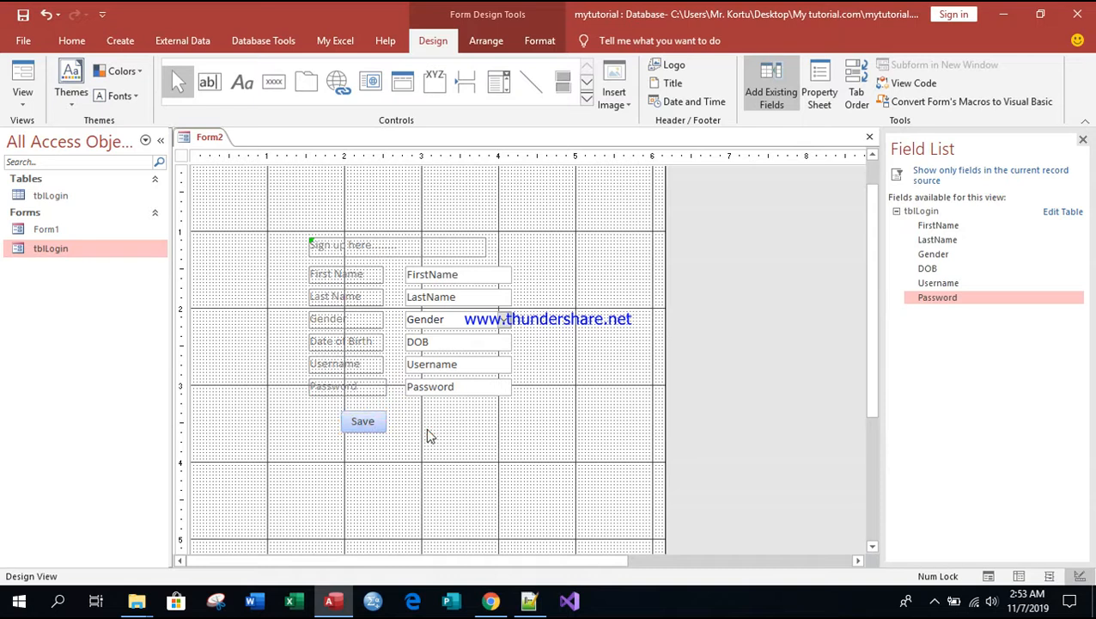
Step: Delete the Save button from the form
click(375, 421)
click(376, 420)
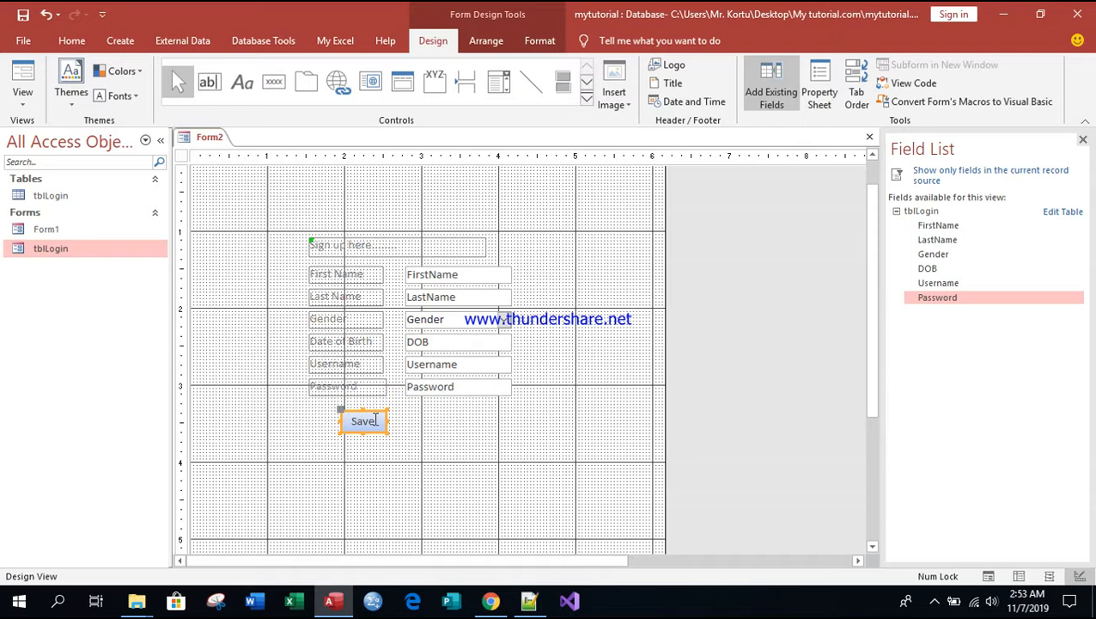
right_click(350, 414)
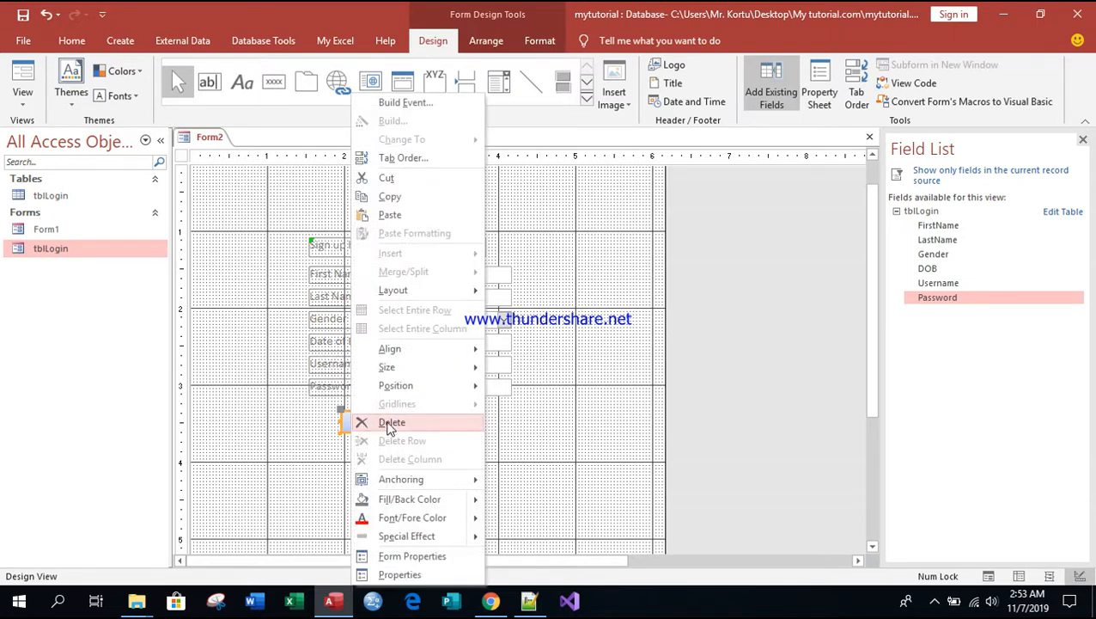
click(388, 421)
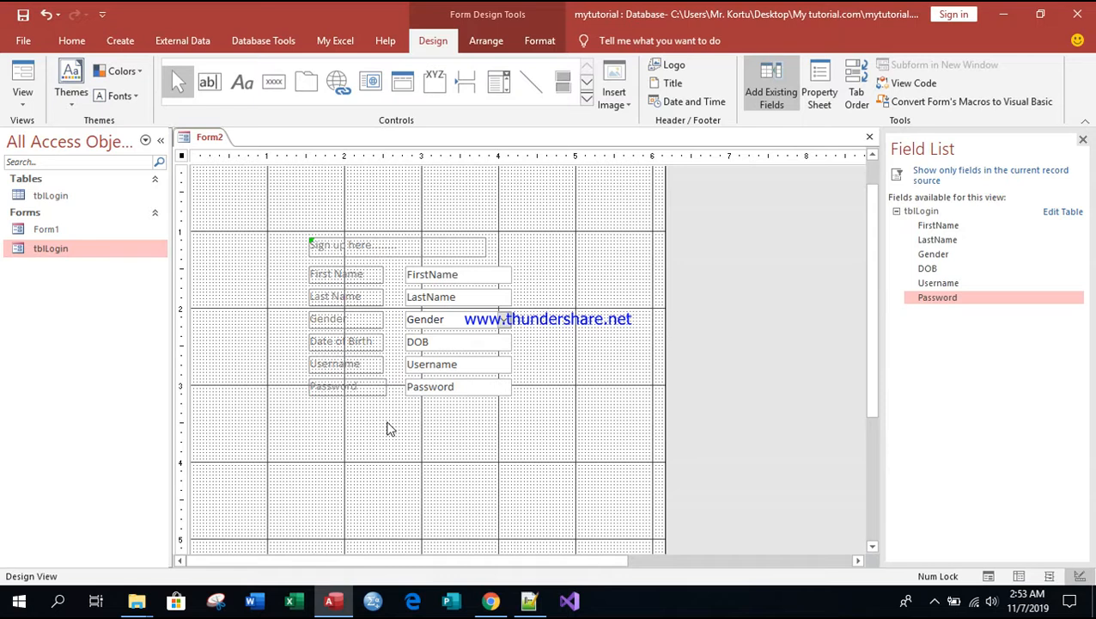
Step: Draw a command button below the Password label and assign the Add New Record action from Record Operations
click(273, 82)
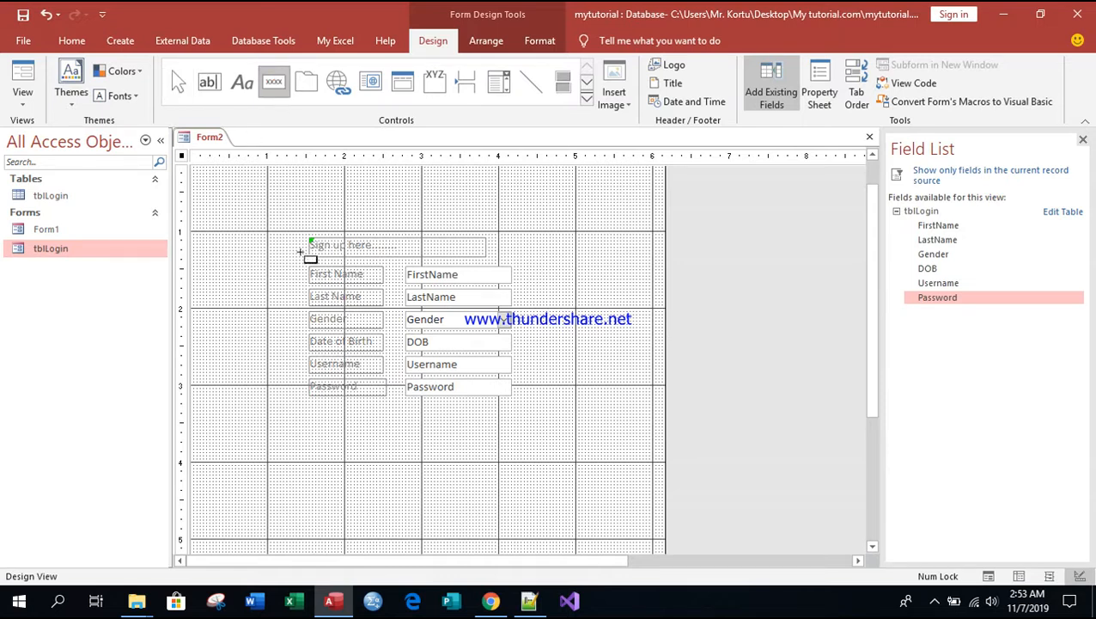
drag(347, 412, 410, 439)
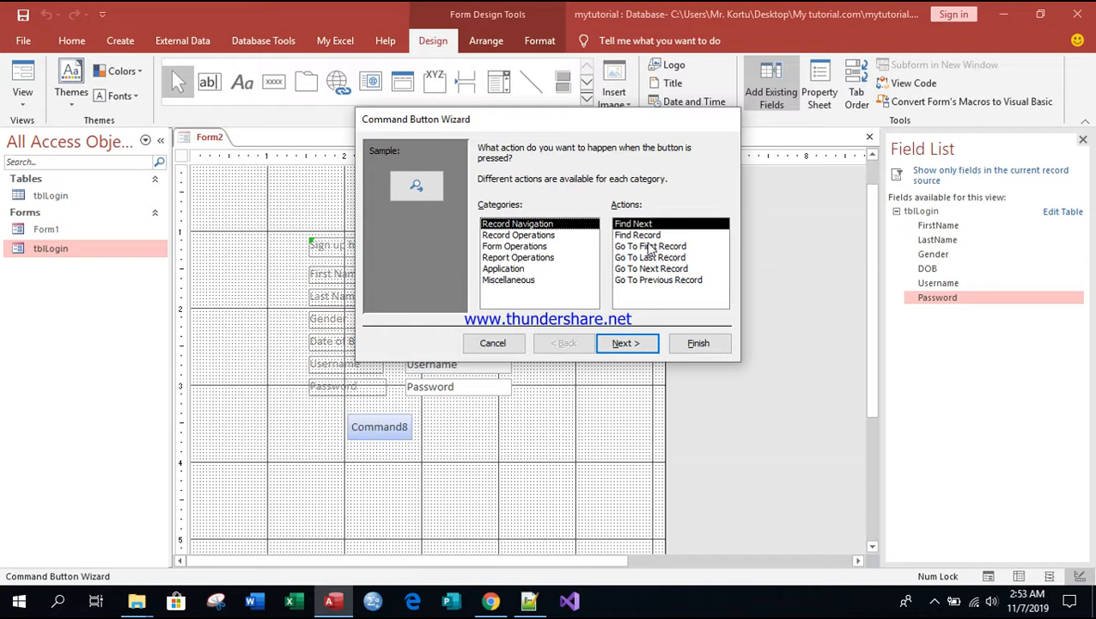
click(515, 236)
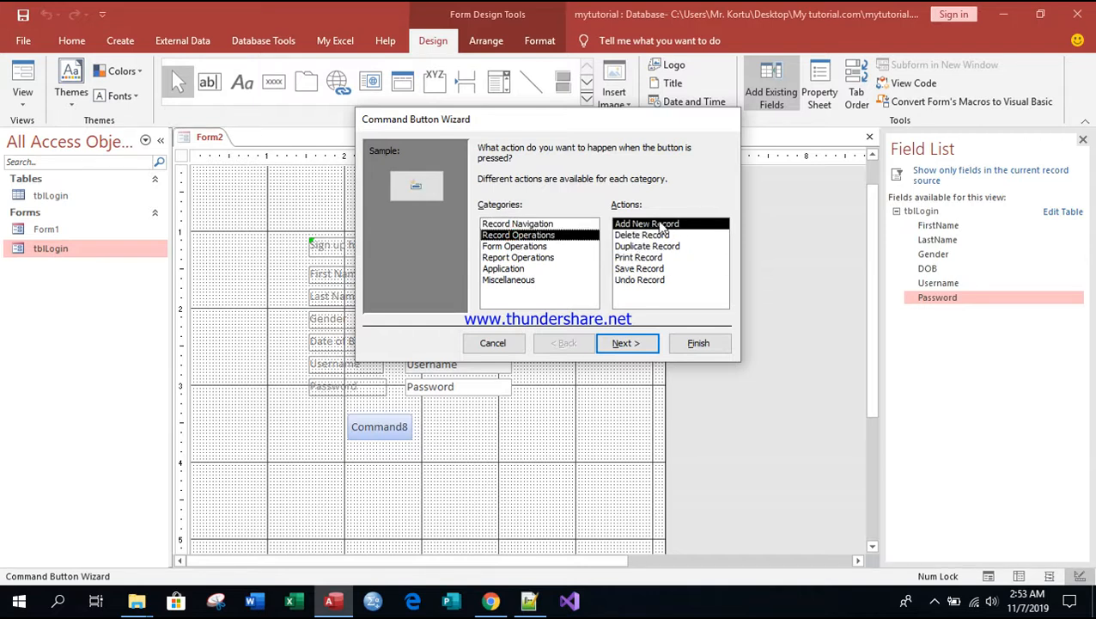
click(626, 342)
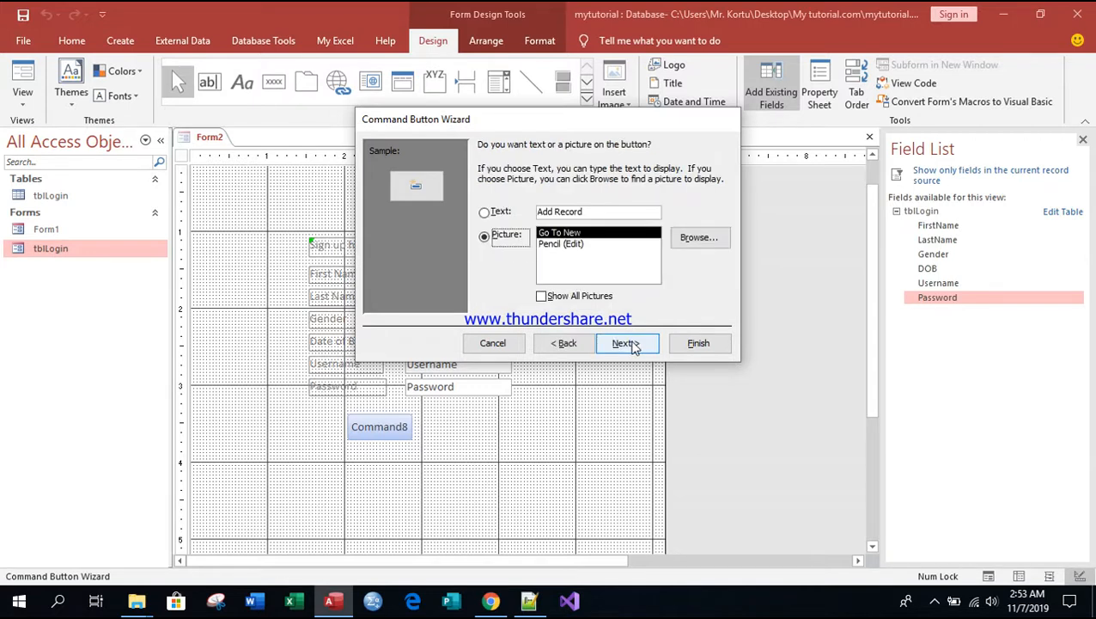
Step: Show the text "Sign Up" on the button in place of a picture and finish the wizard with its default name
click(485, 212)
click(582, 212)
key(BackSpace)
key(BackSpace)
key(BackSpace)
key(BackSpace)
key(BackSpace)
key(BackSpace)
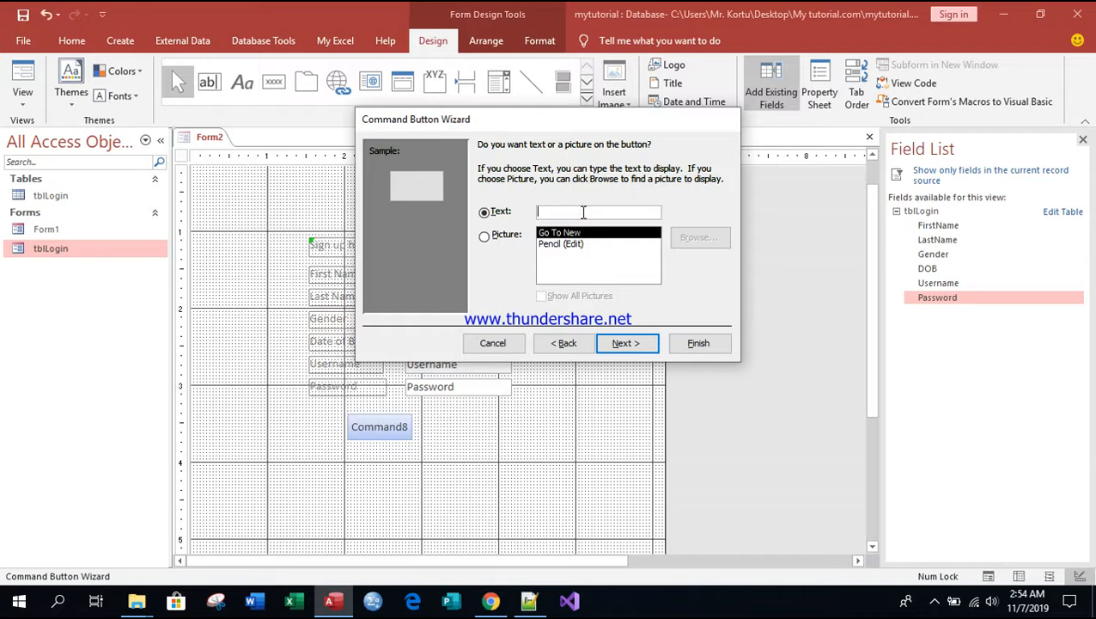
text(Sign Up)
click(627, 343)
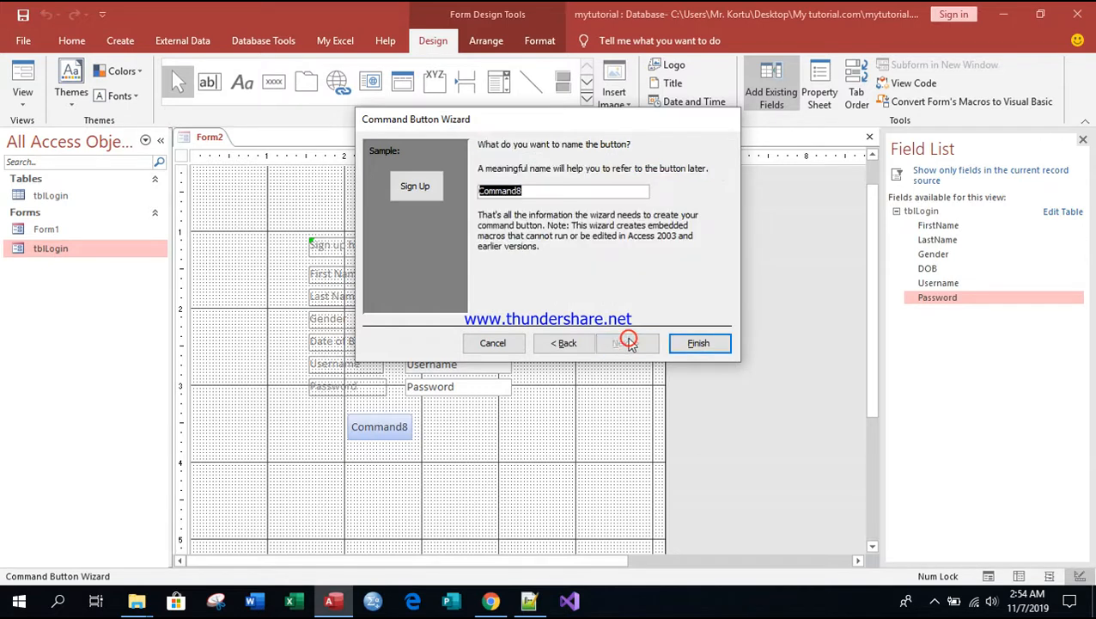
click(699, 342)
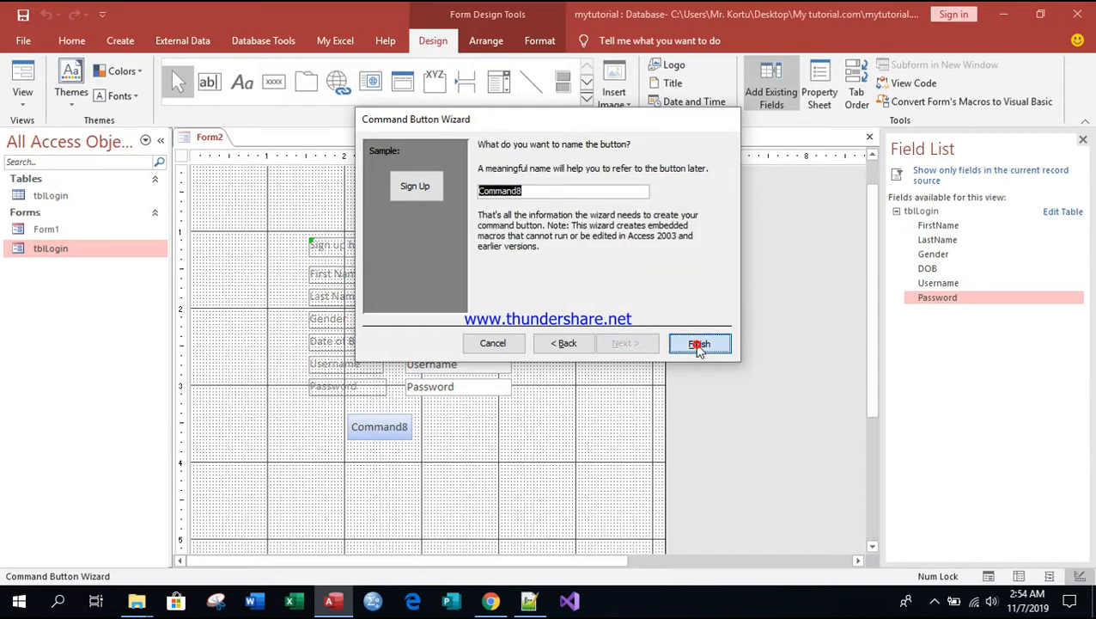
Step: Widen the Sign Up button slightly and move it directly below the Password text box
drag(391, 423, 401, 424)
click(434, 422)
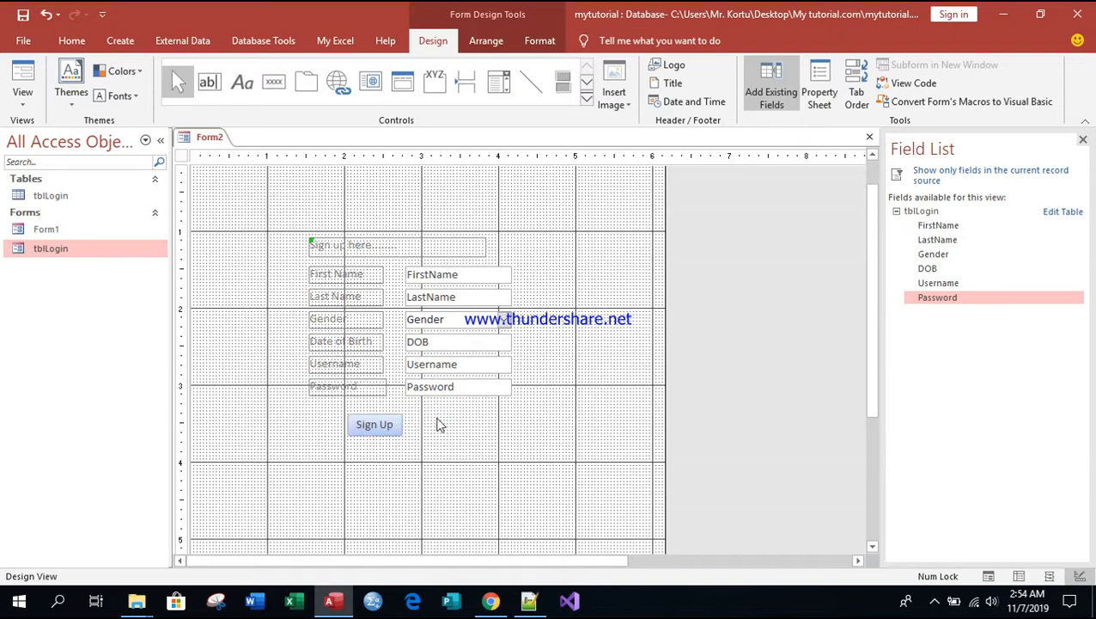
click(350, 416)
drag(352, 413, 427, 410)
click(505, 432)
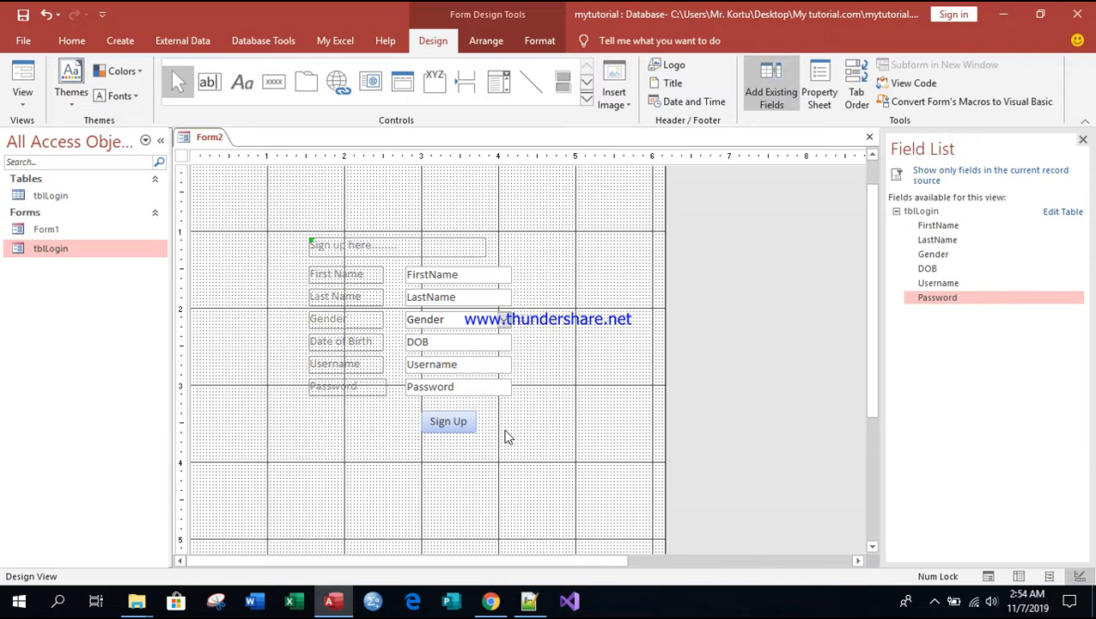
Step: Save the form under the name frmSignUp
right_click(208, 140)
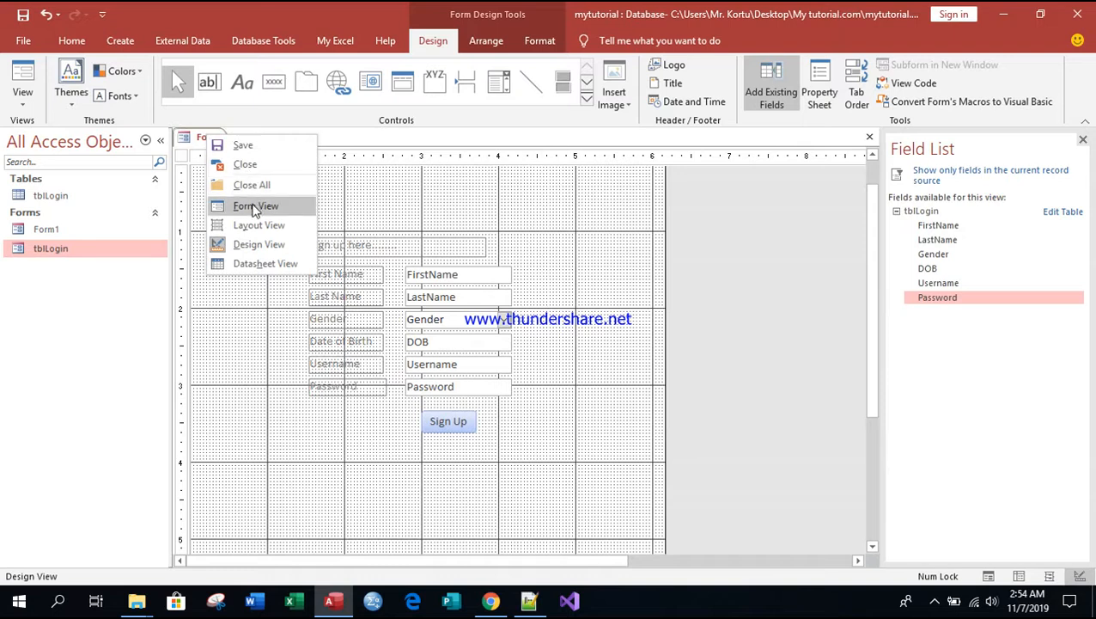
click(243, 146)
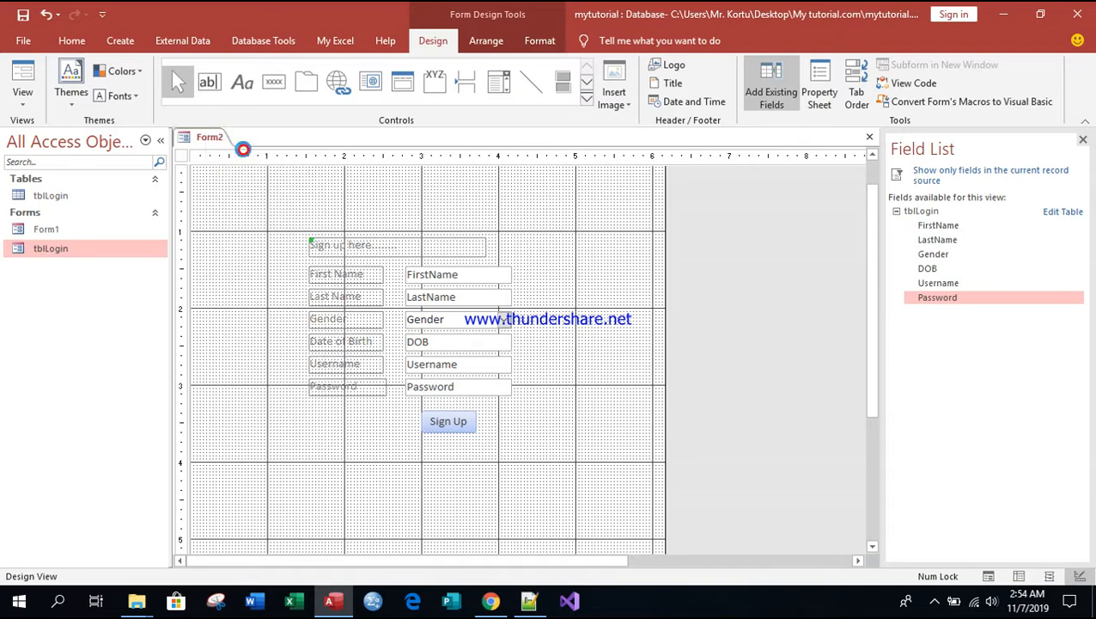
text(frm)
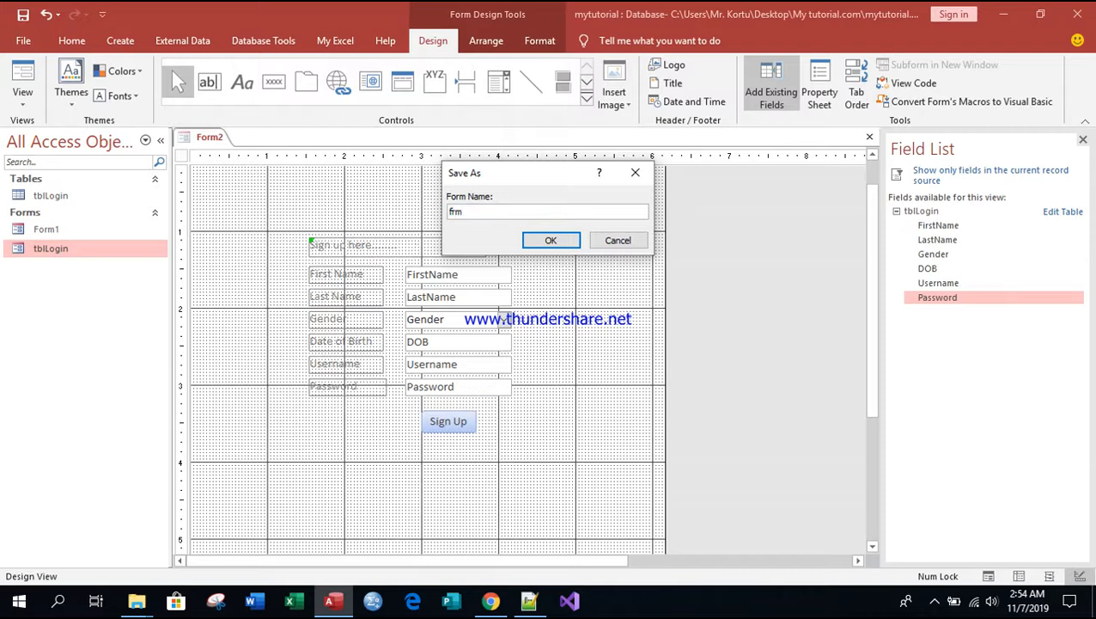
text(SignUp)
click(550, 241)
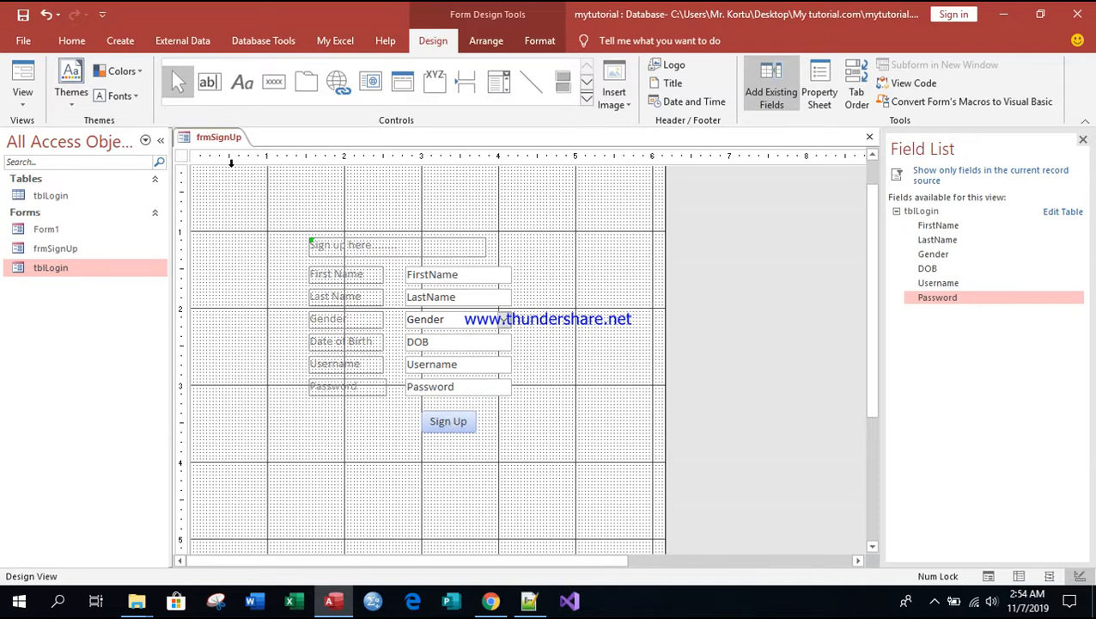
Step: Open frmSignUp in Form View and fill in the first name, the last name and the gender Male
right_click(217, 140)
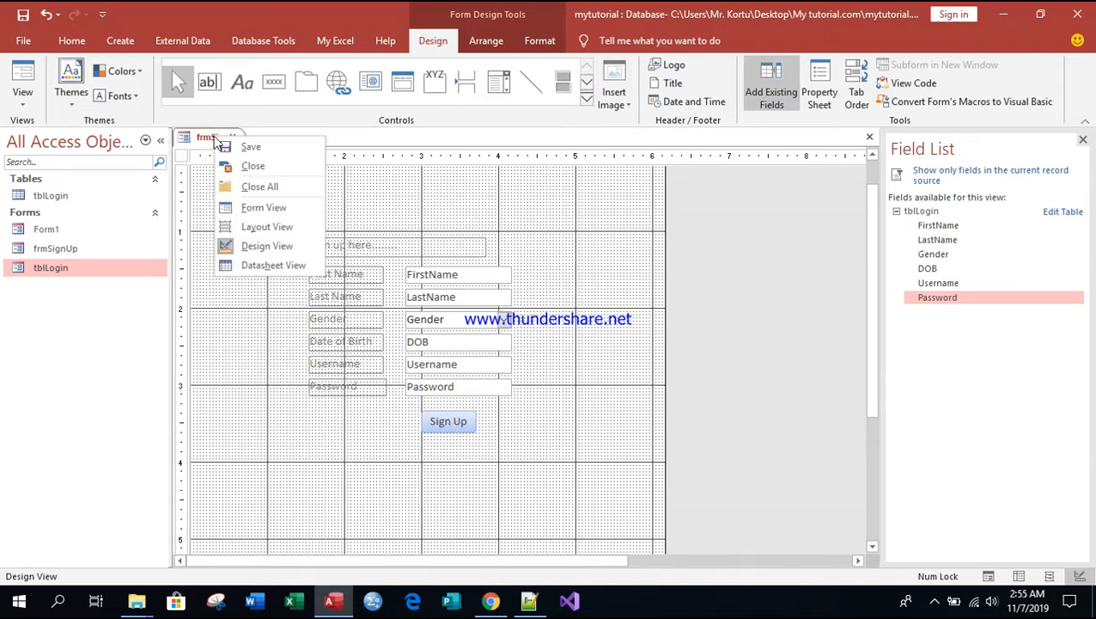
click(264, 207)
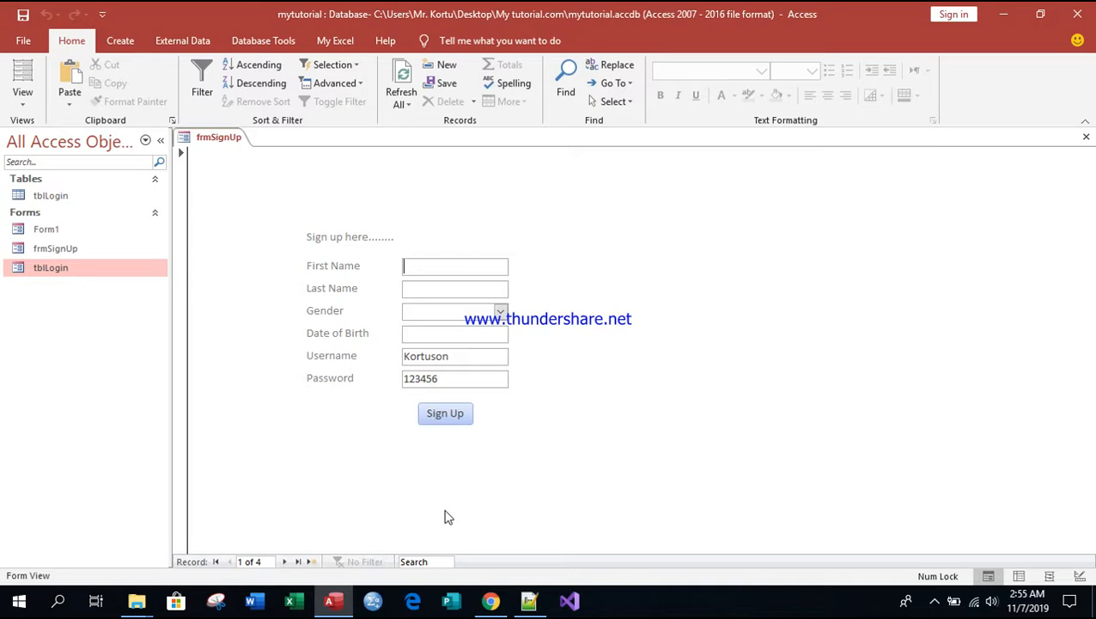
key(Tab)
key(Tab)
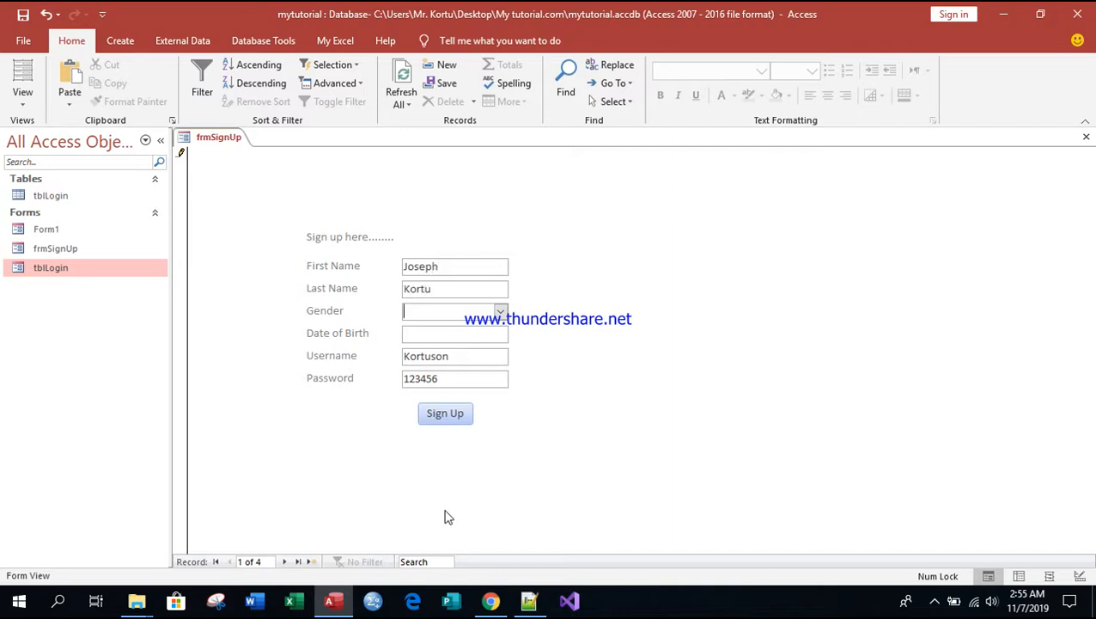
text(male)
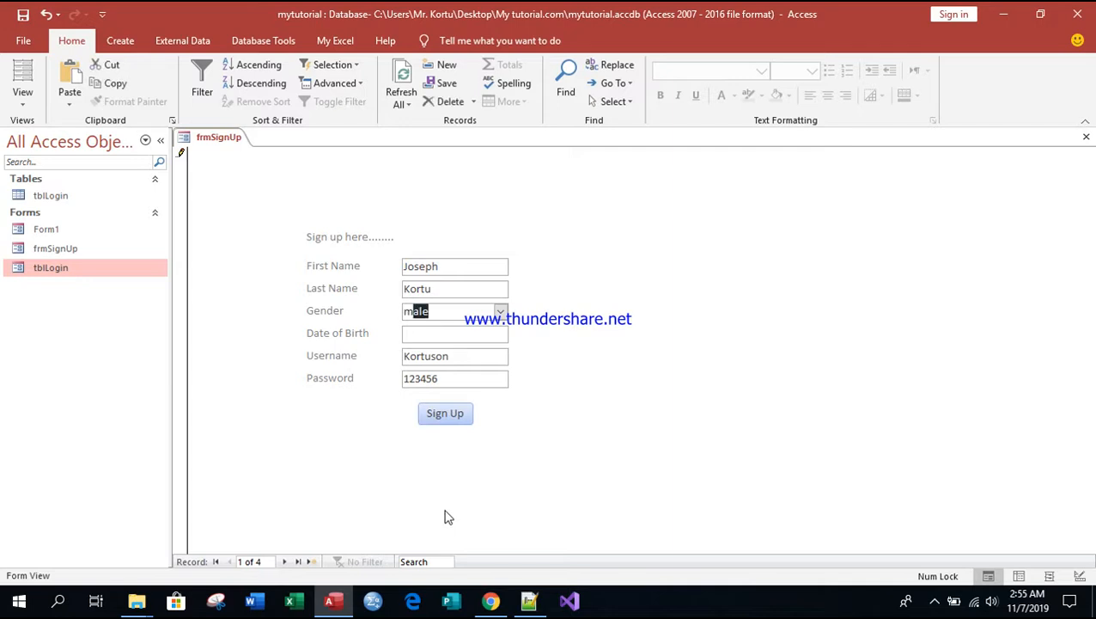
key(Tab)
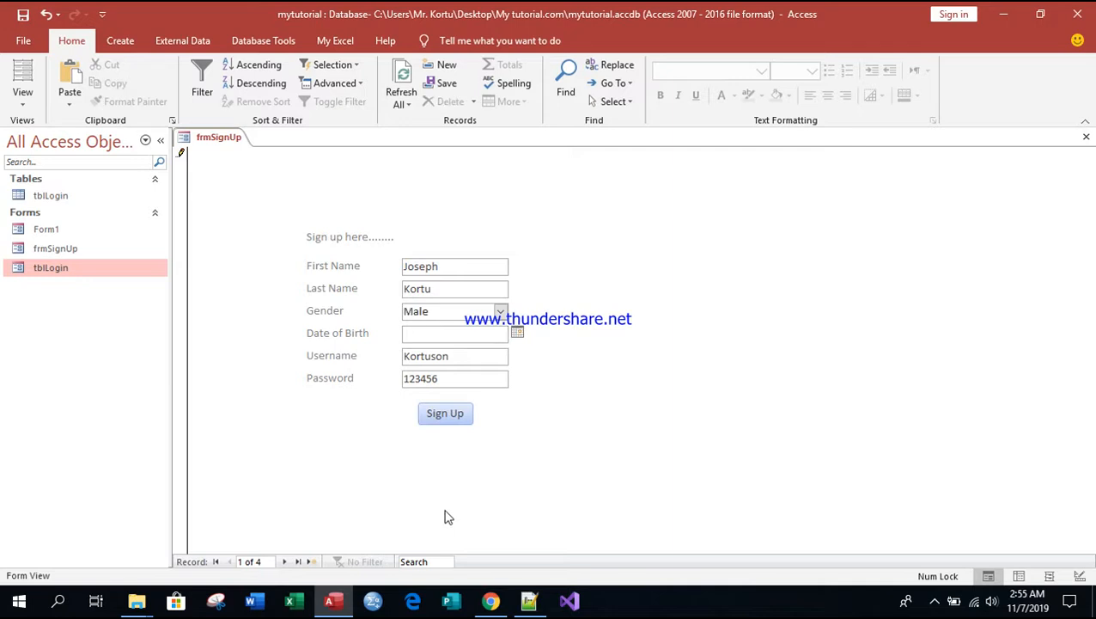
Step: Try to enter the date of birth directly in the Date of Birth field
text(20/20/2000)
click(465, 359)
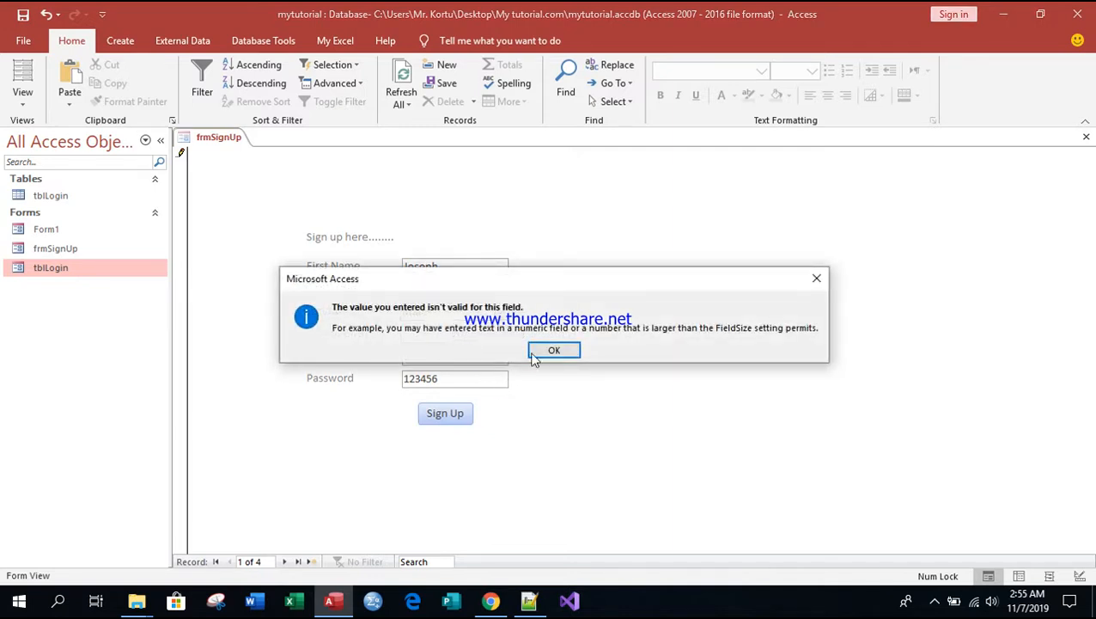
click(554, 350)
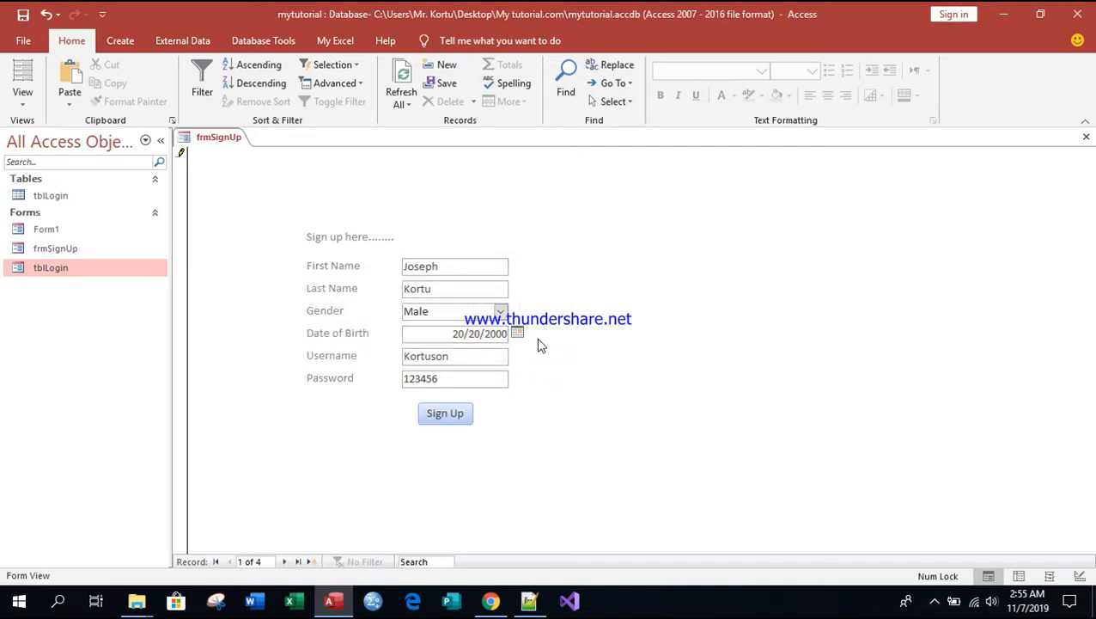
Step: Choose an earlier date from the calendar picker for the Date of Birth field
click(517, 334)
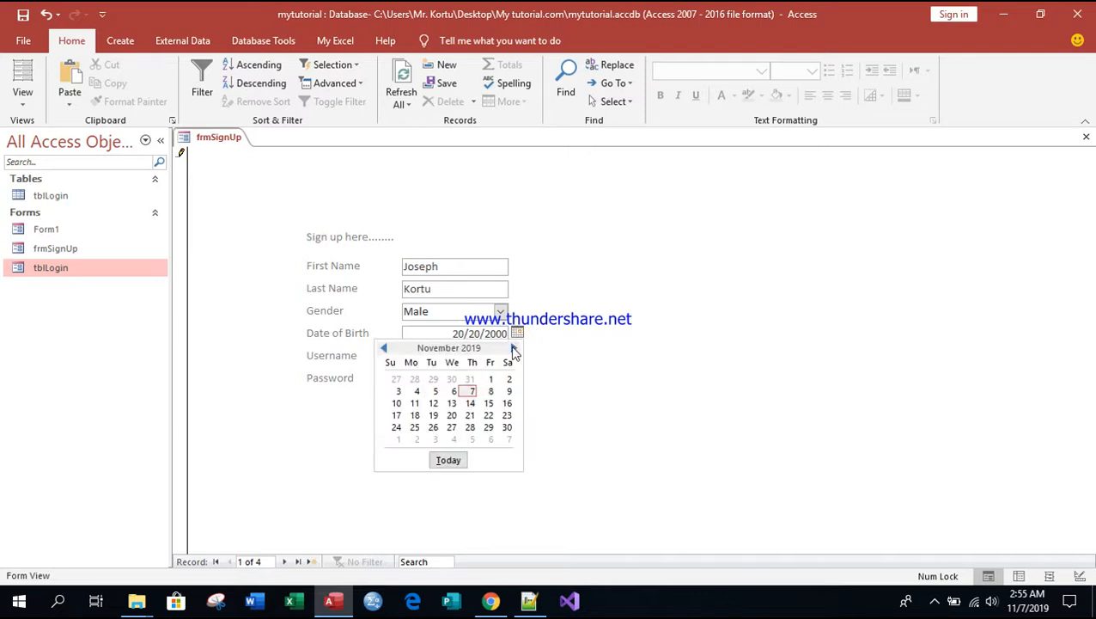
click(385, 349)
click(385, 348)
click(385, 348)
click(385, 349)
click(385, 349)
click(385, 349)
click(385, 348)
click(384, 349)
click(385, 349)
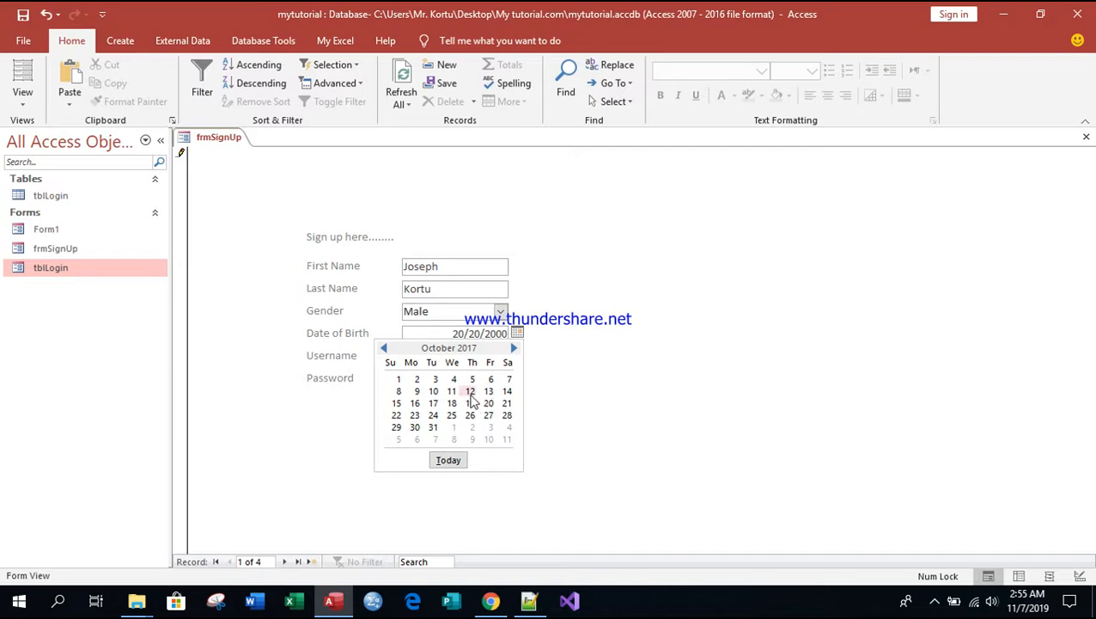
click(470, 393)
Step: Run the form's Sign Up button to go to a new record and place the cursor in First Name
click(452, 416)
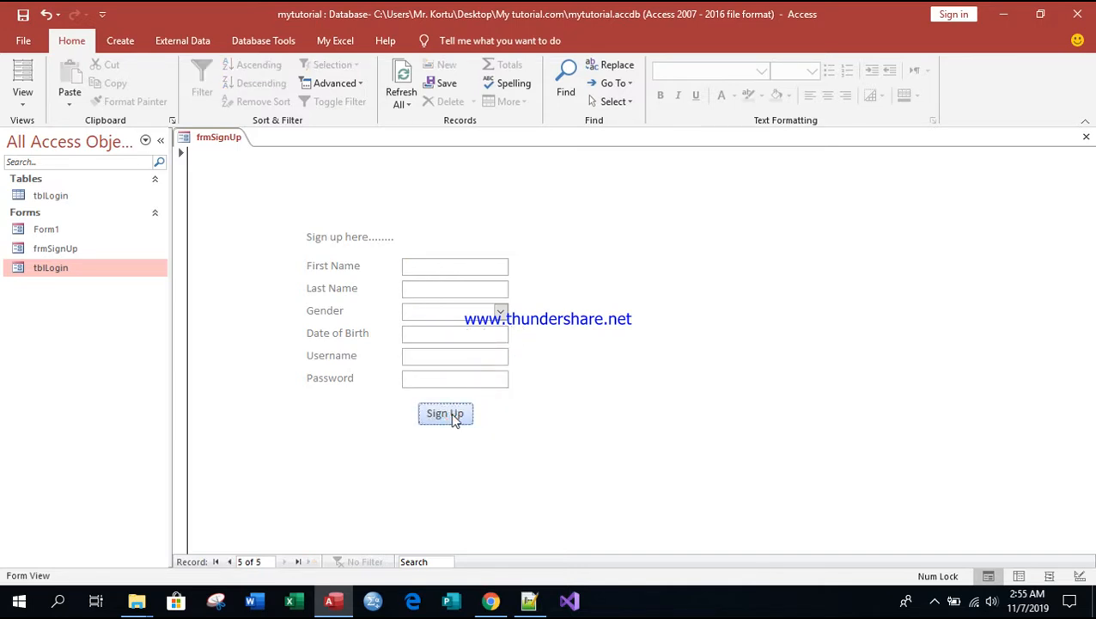
click(447, 264)
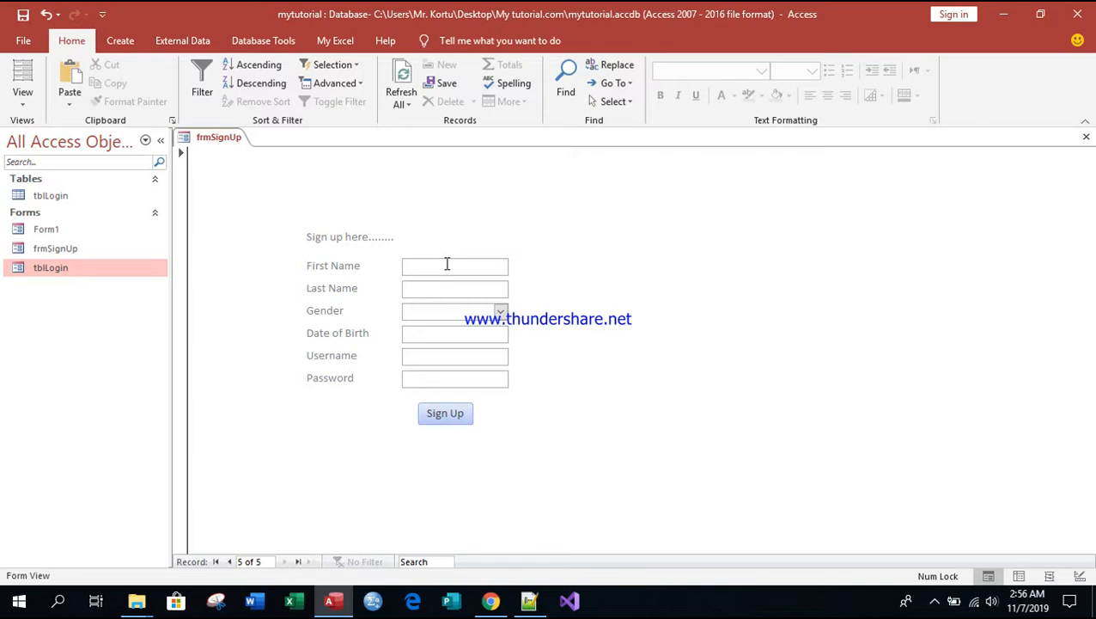
Step: Fill in the new record's first name and last name, and set the gender to Female
text(Ma)
key(BackSpace)
key(BackSpace)
key(Tab)
text(F)
key(Tab)
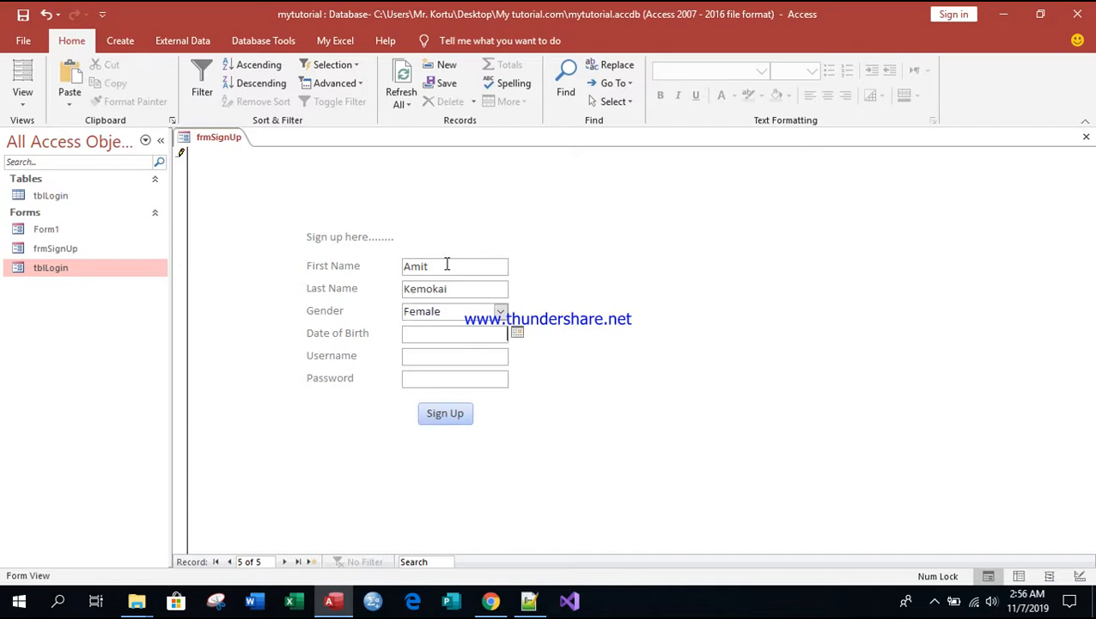
Step: Set the Date of Birth to today's date with the calendar picker and fill in the username
click(517, 332)
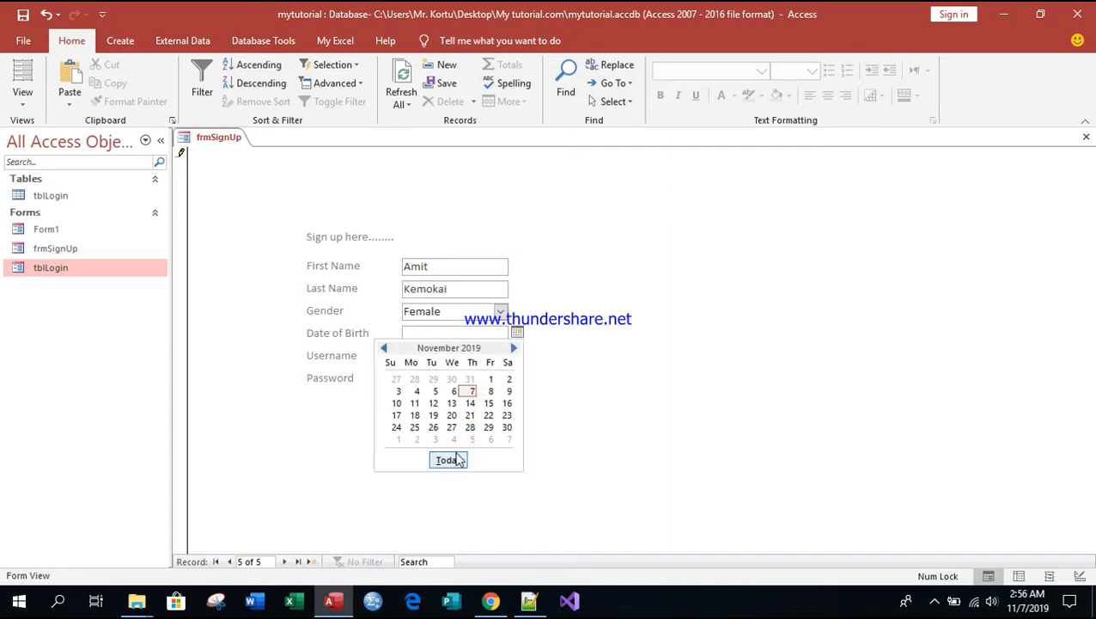
click(448, 459)
click(455, 358)
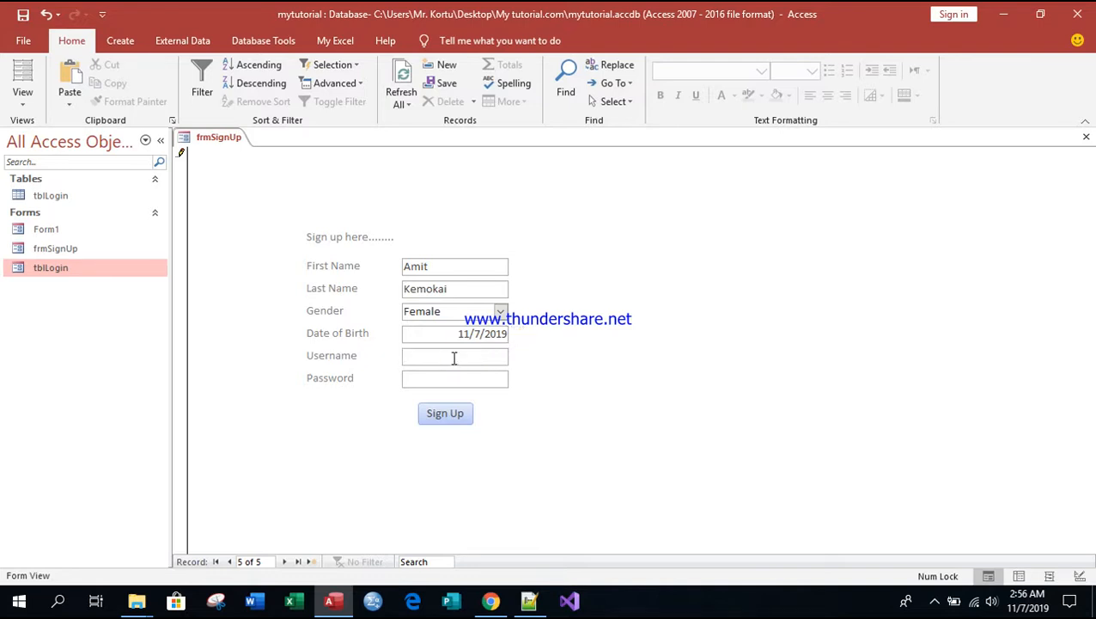
text(ami)
key(BackSpace)
key(BackSpace)
key(BackSpace)
text(AmitNetwok)
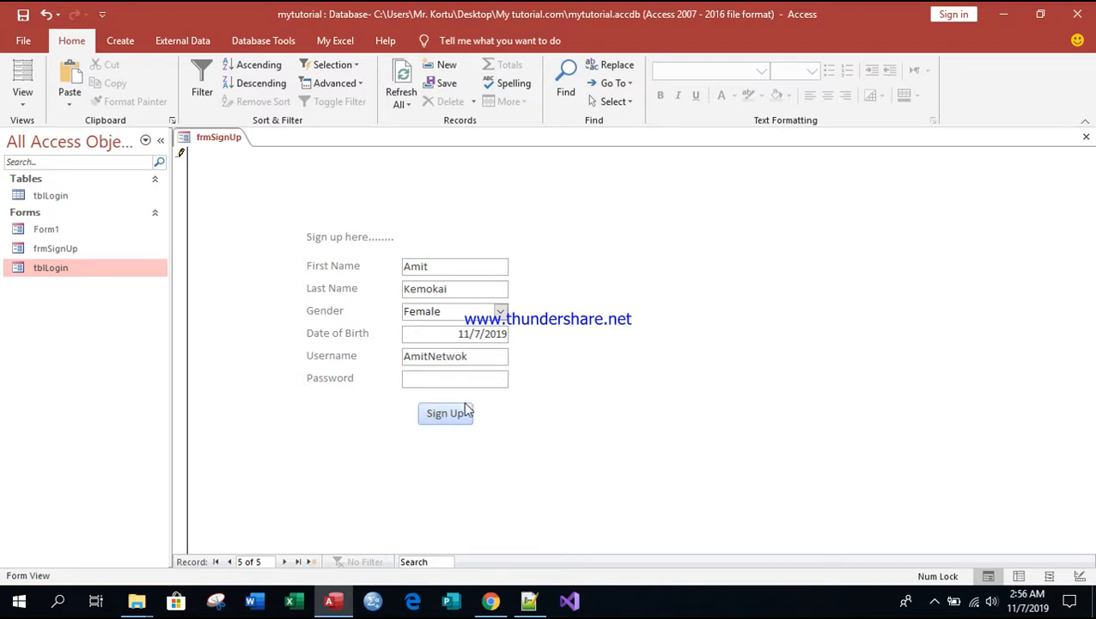
Step: Enter the account password and submit the record with the form's Sign Up button
click(443, 375)
text(000111)
click(453, 413)
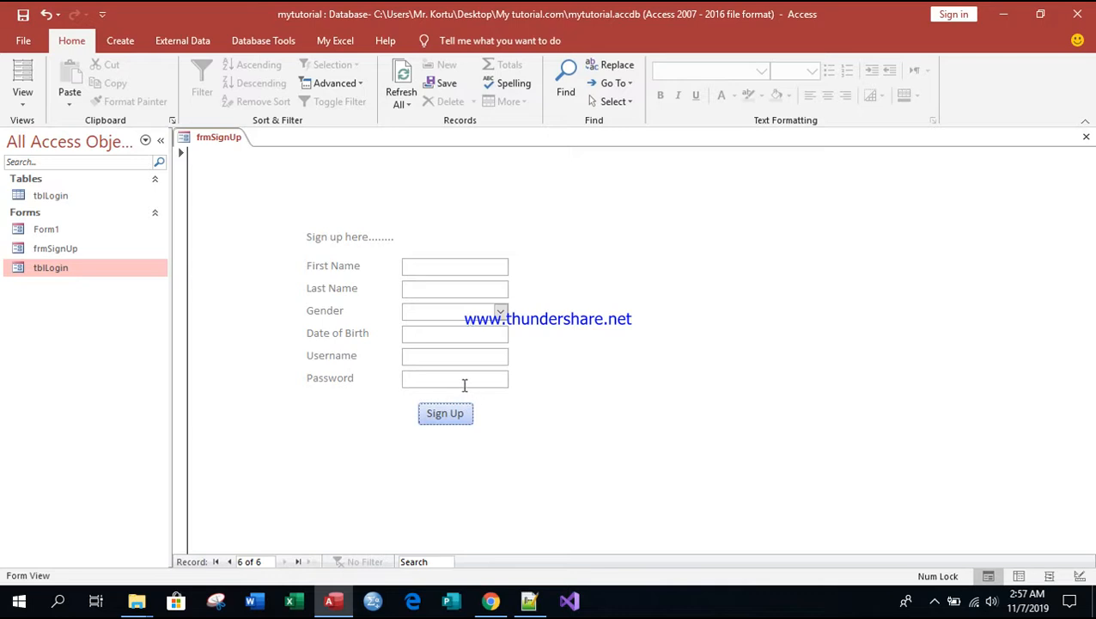
Step: Open the tblLogin form and select the newly registered username
click(57, 272)
double_click(56, 271)
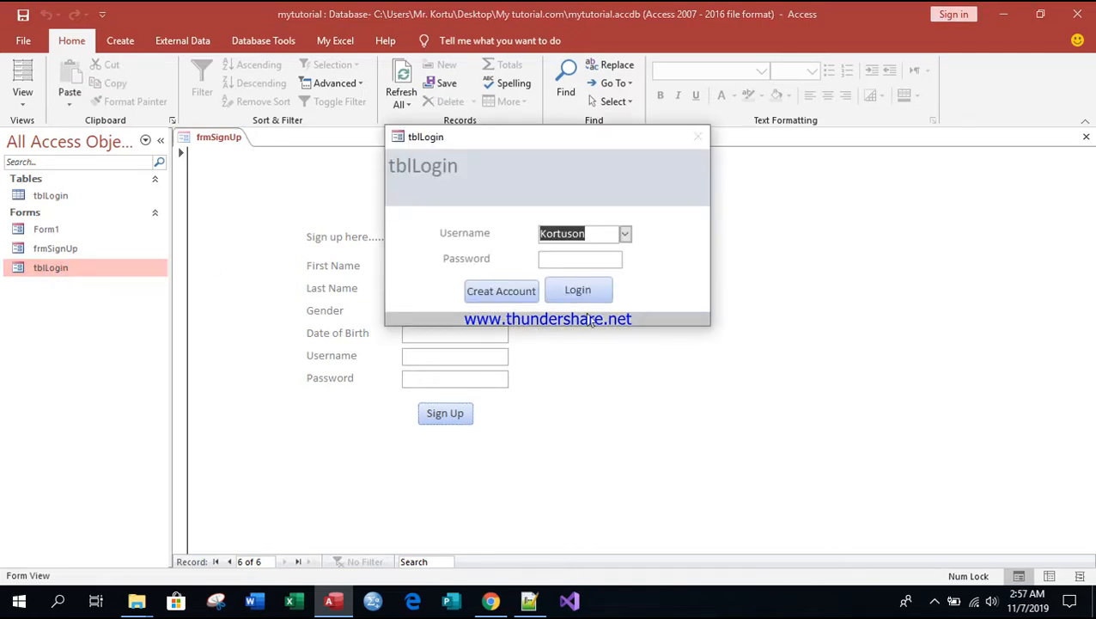
click(627, 235)
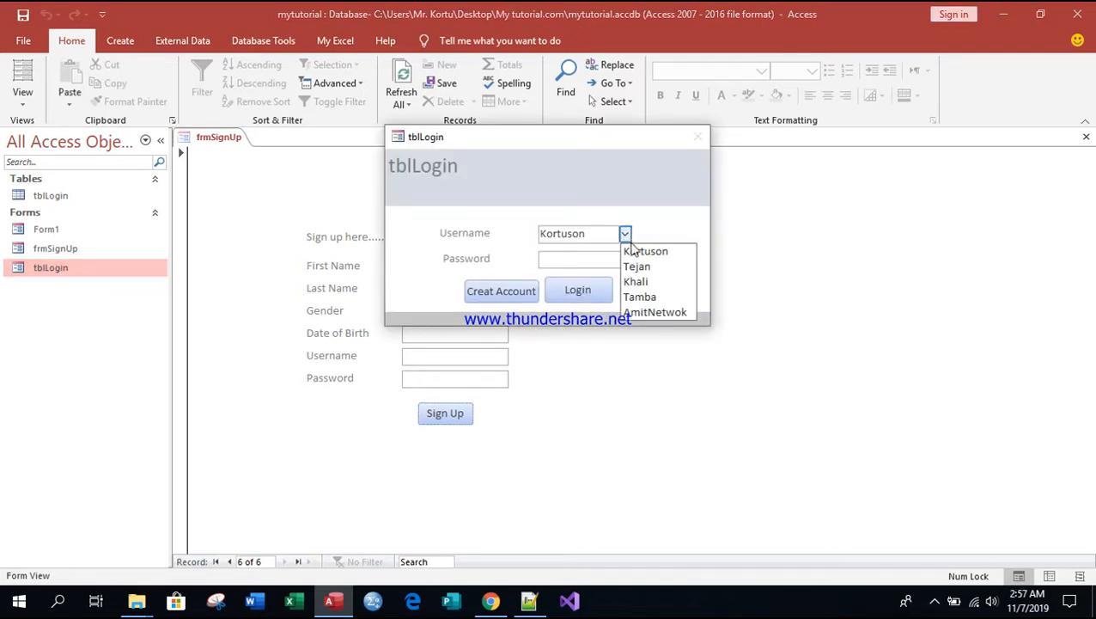
click(653, 313)
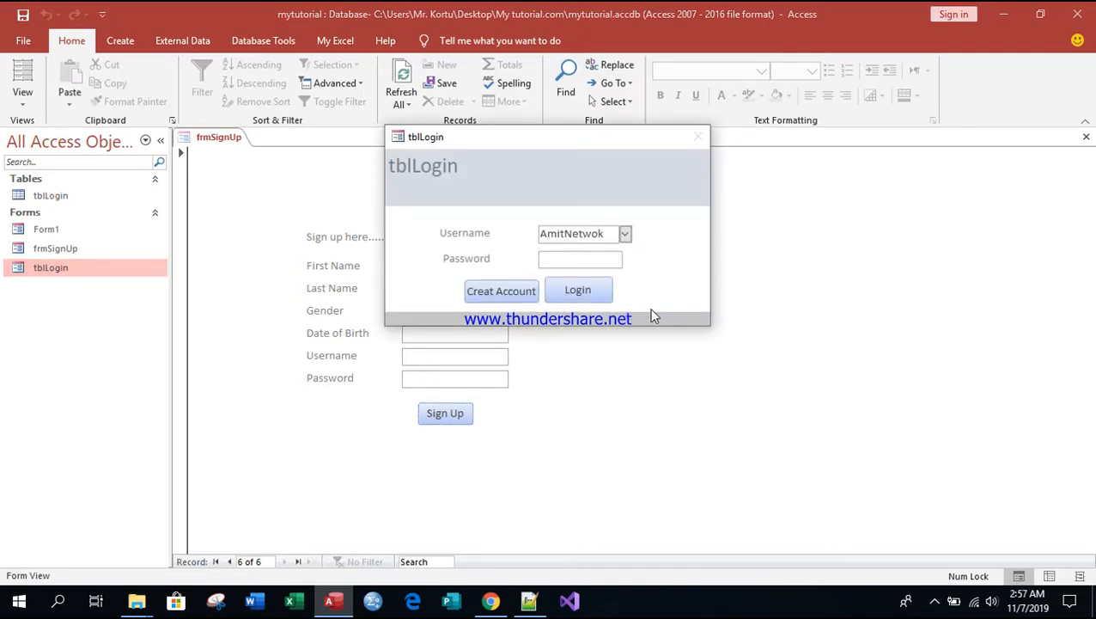
Step: Enter the account password in the login form and log in
click(573, 261)
text(123)
text(6)
click(573, 290)
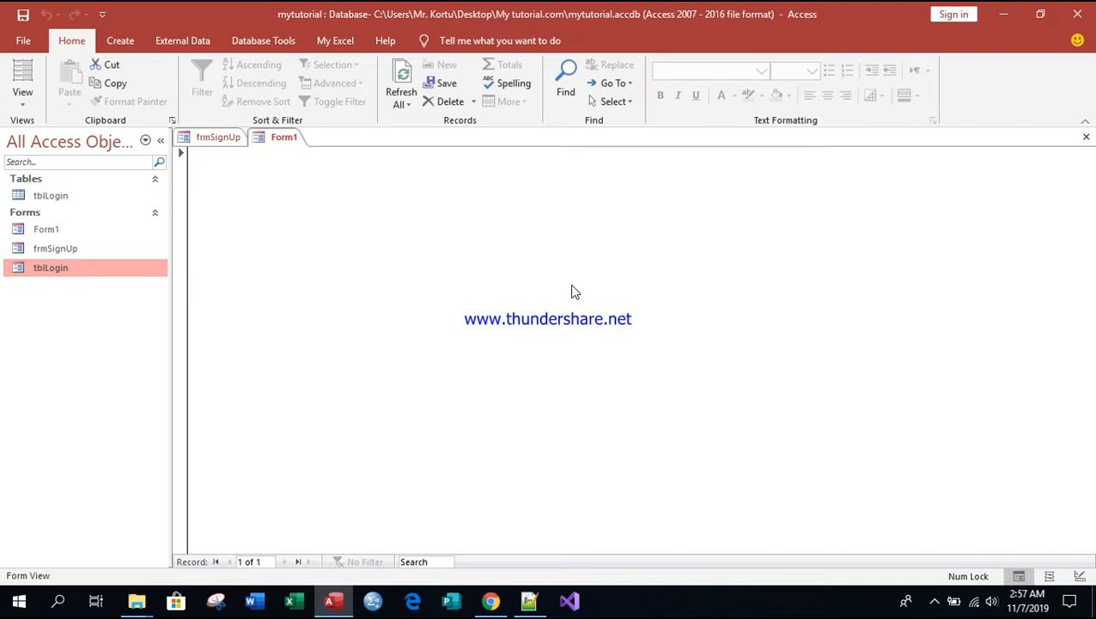
Step: Switch between frmSignUp and Form1, and close all open forms
click(215, 139)
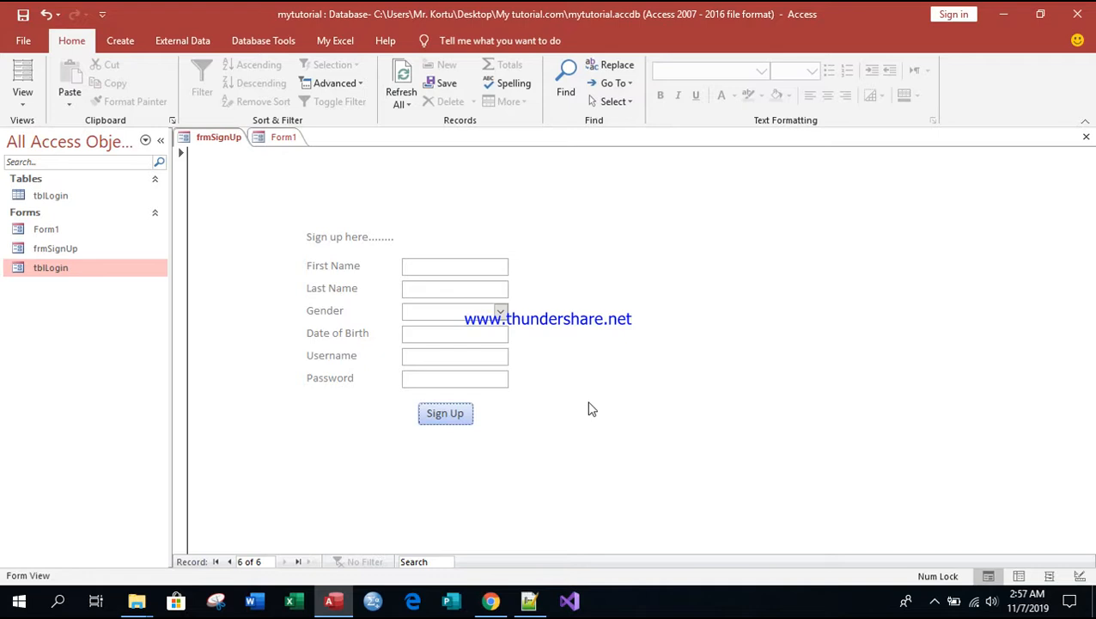
click(270, 141)
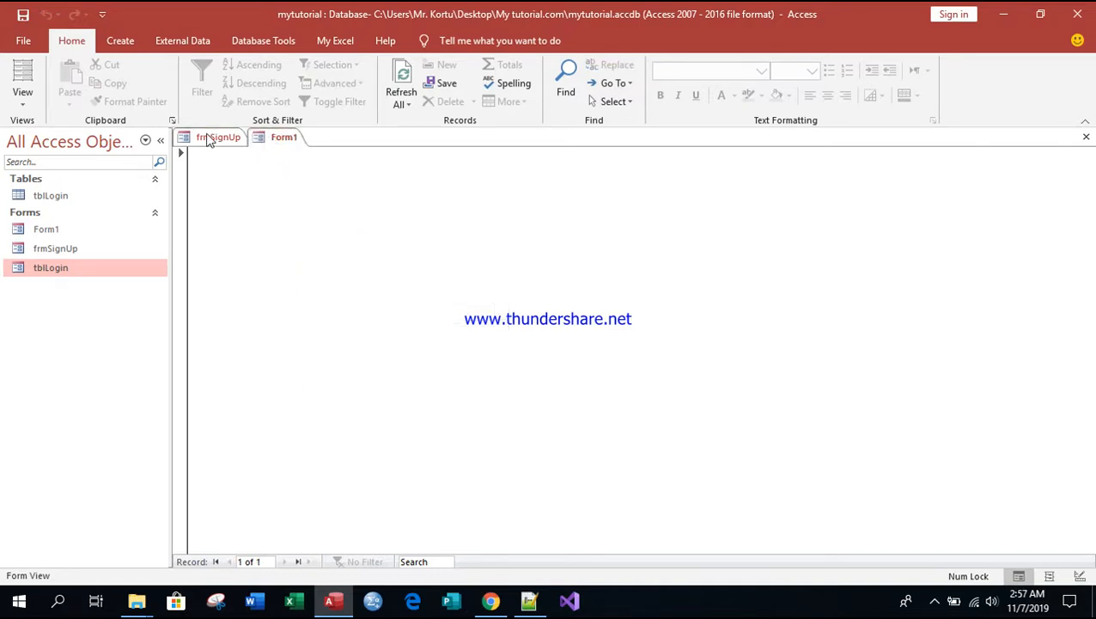
click(205, 135)
right_click(270, 139)
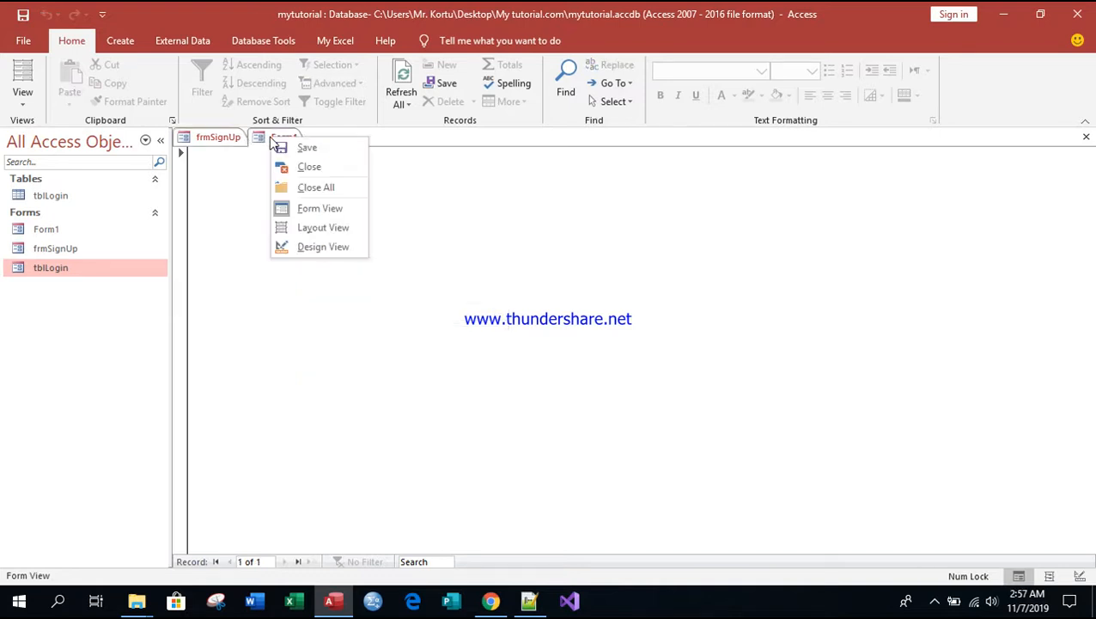
click(314, 188)
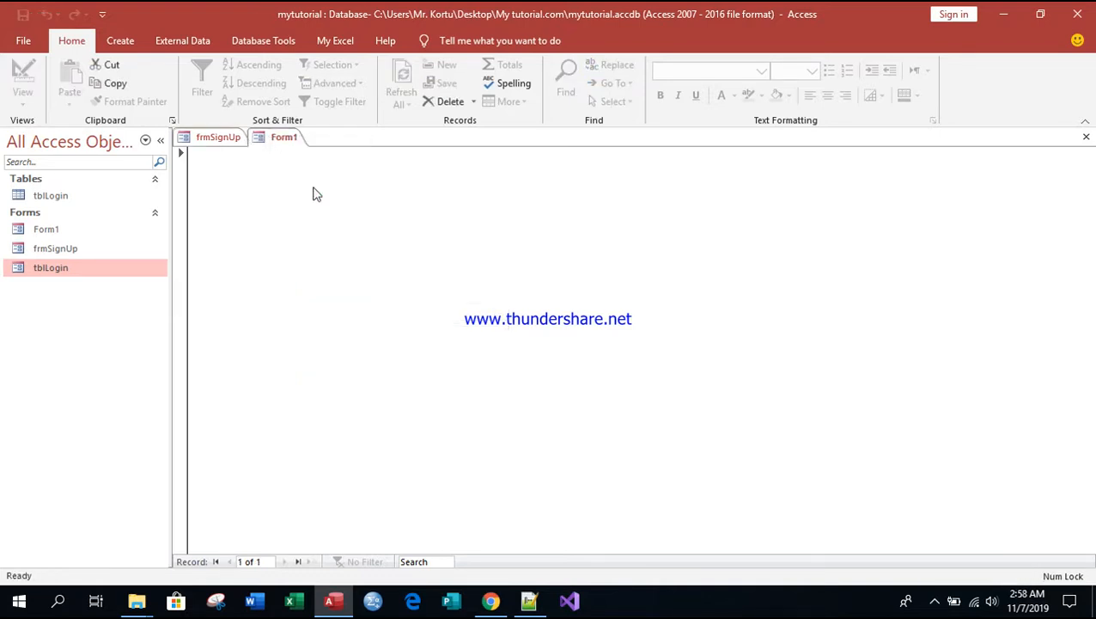
Step: Open the tblLogin form in Design View, close the Field List and delete the Creat Account button
right_click(74, 267)
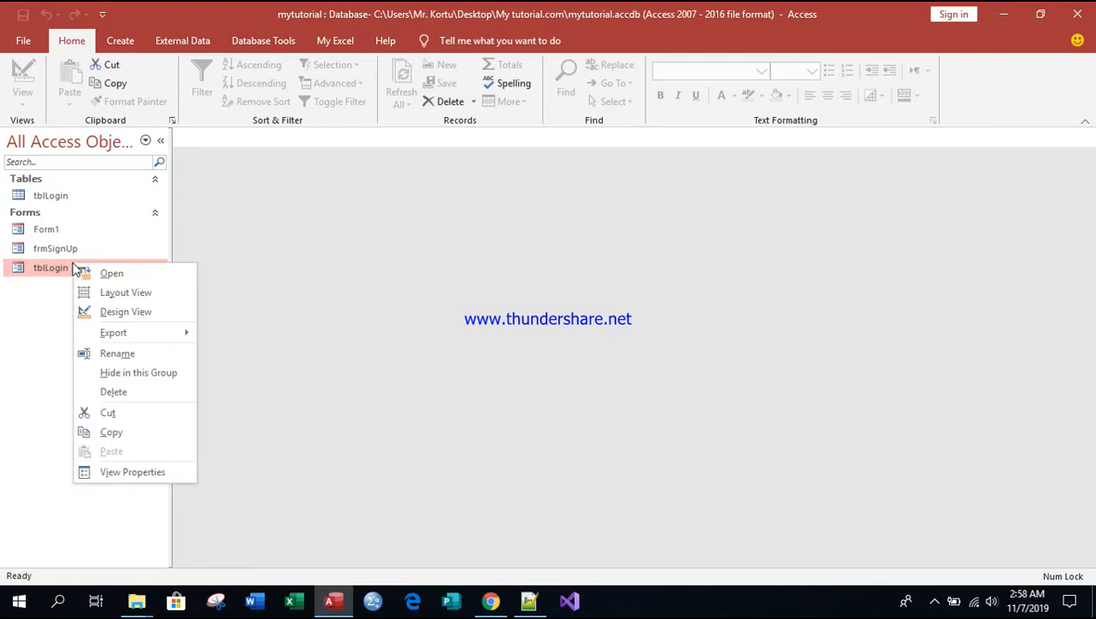
click(123, 311)
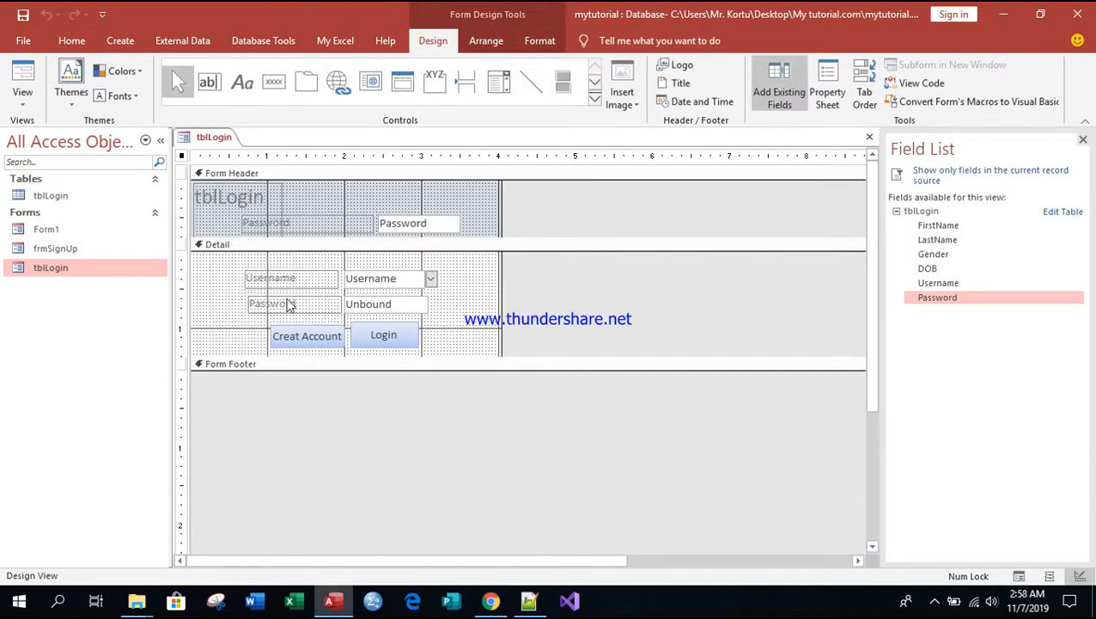
click(307, 332)
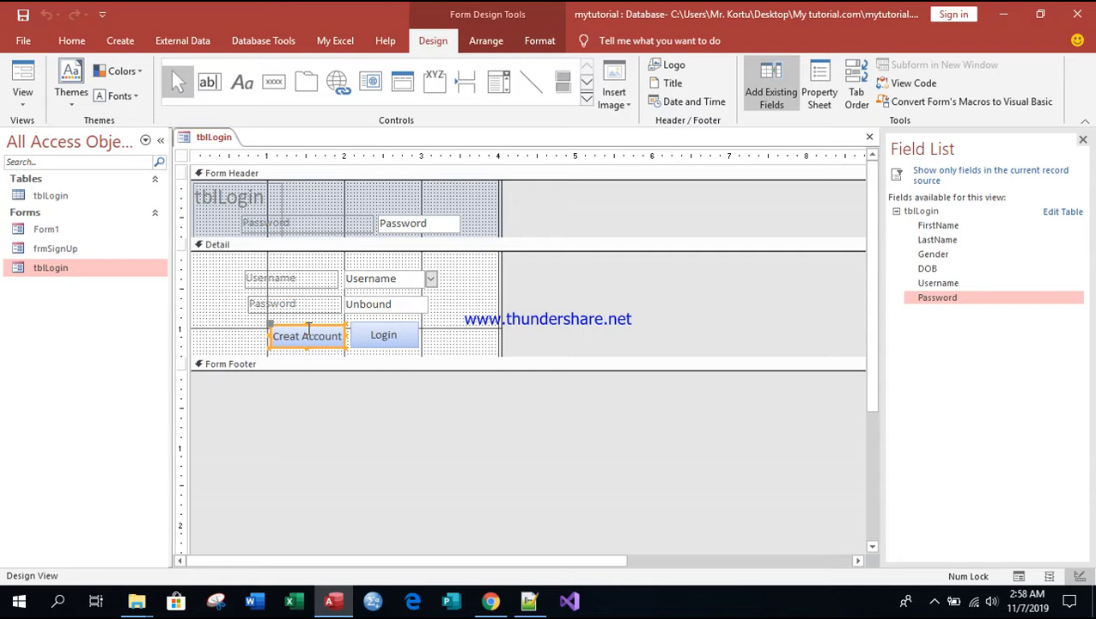
click(1081, 141)
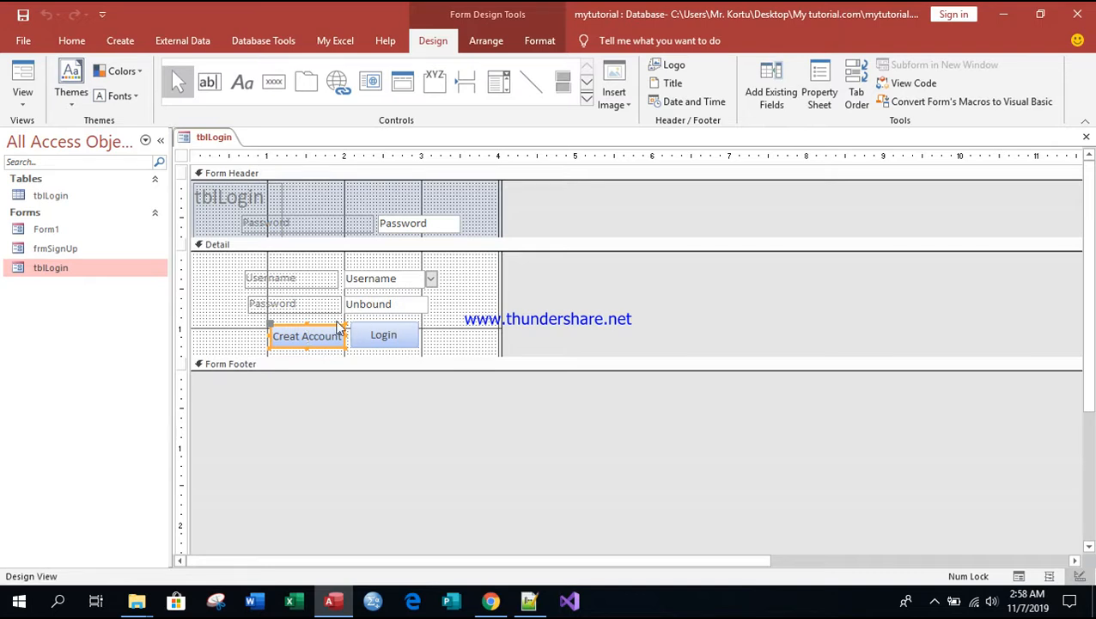
right_click(276, 324)
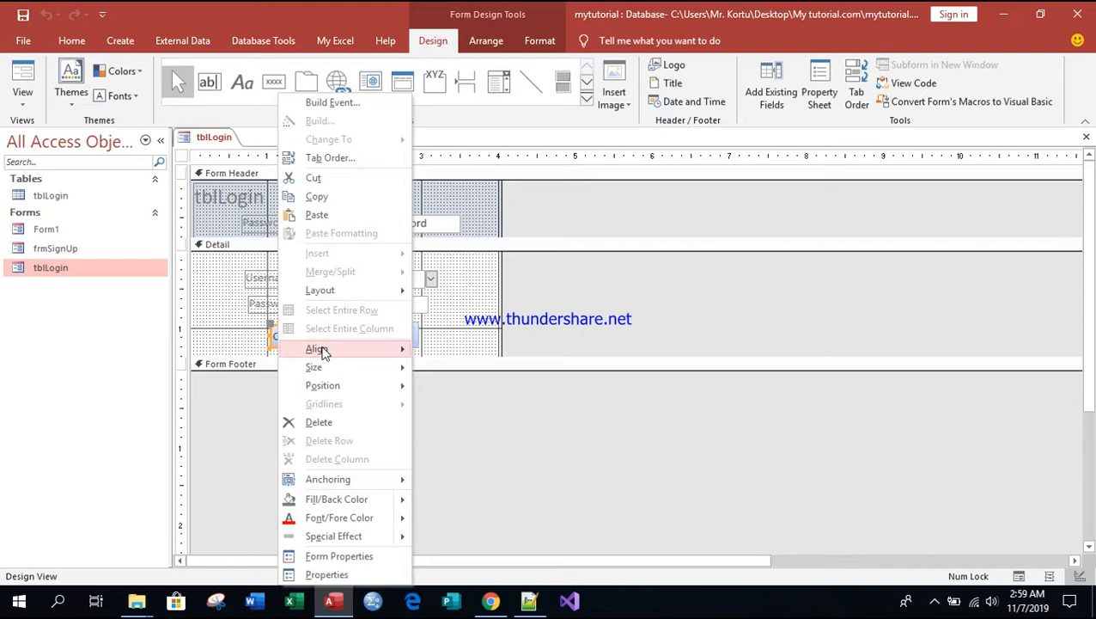
click(319, 422)
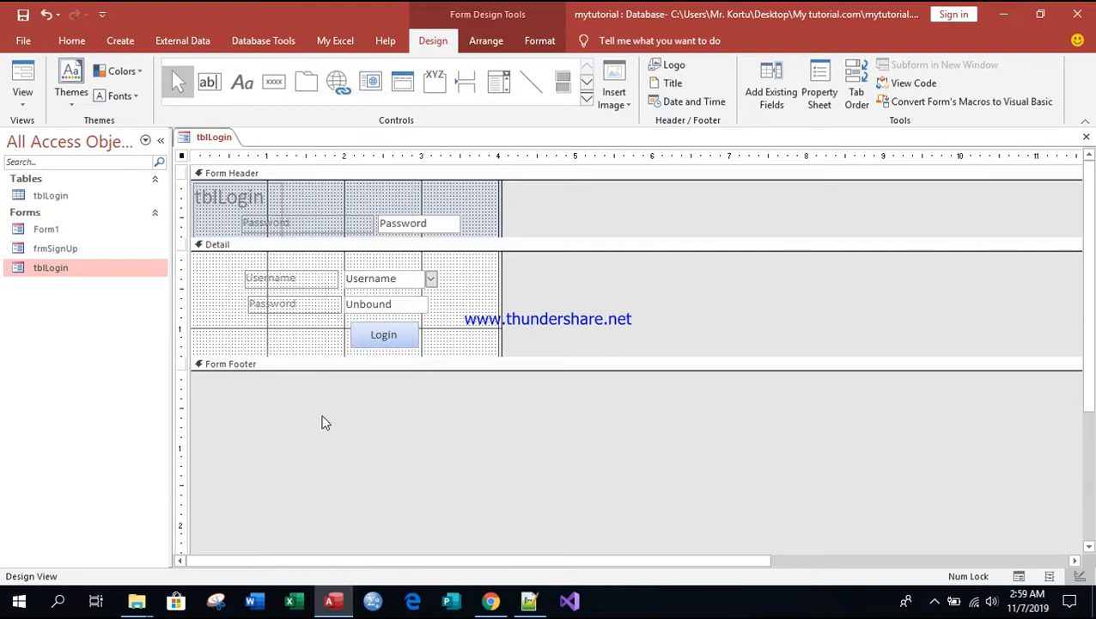
Step: Draw a command button left of the Login button in the Detail section, without using the Command Button Wizard
click(272, 86)
drag(273, 322, 342, 344)
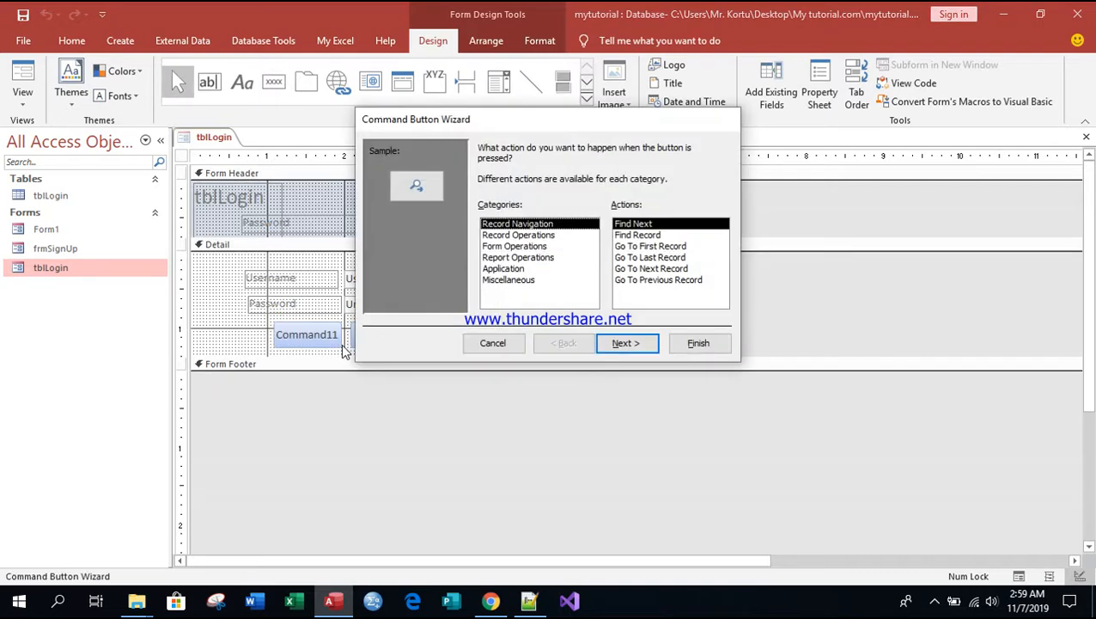
click(475, 353)
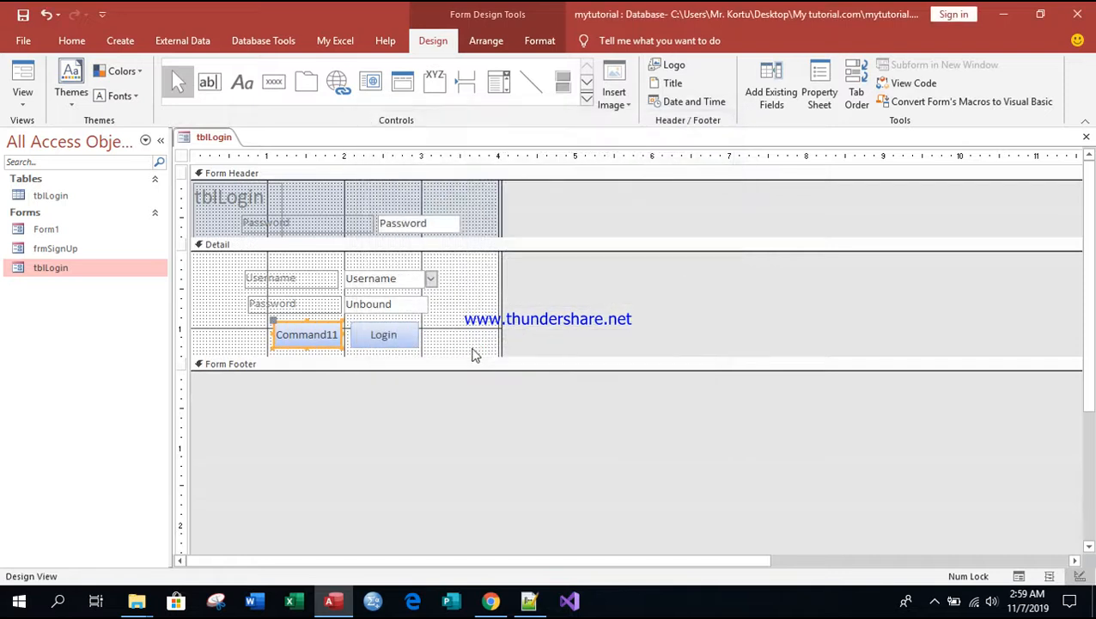
Step: Change the new button's caption to Create Account
double_click(335, 334)
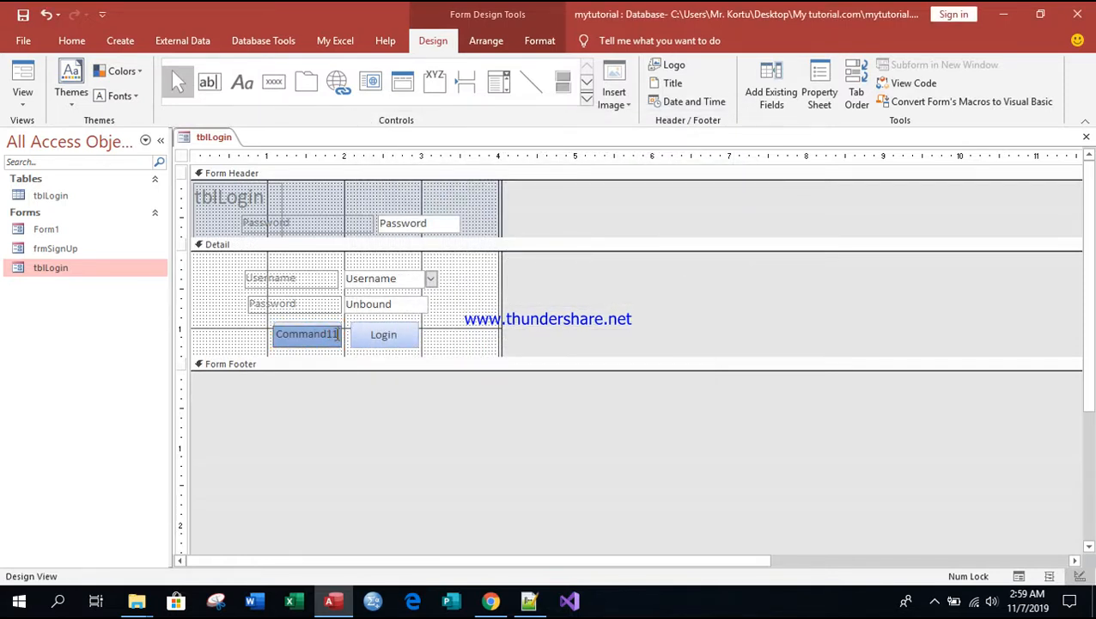
key(BackSpace)
key(BackSpace)
key(BackSpace)
key(BackSpace)
key(BackSpace)
key(BackSpace)
key(BackSpace)
key(BackSpace)
key(BackSpace)
text(Create Account)
click(443, 335)
Step: Resize the Create Account button so that its caption fits on one line
click(277, 341)
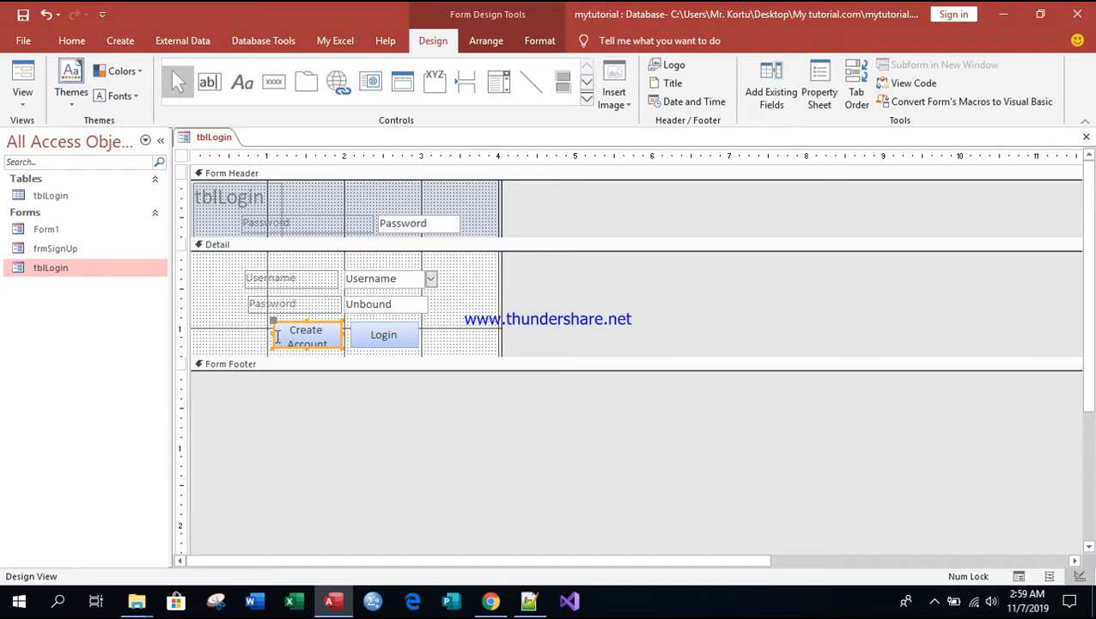
drag(274, 331, 299, 324)
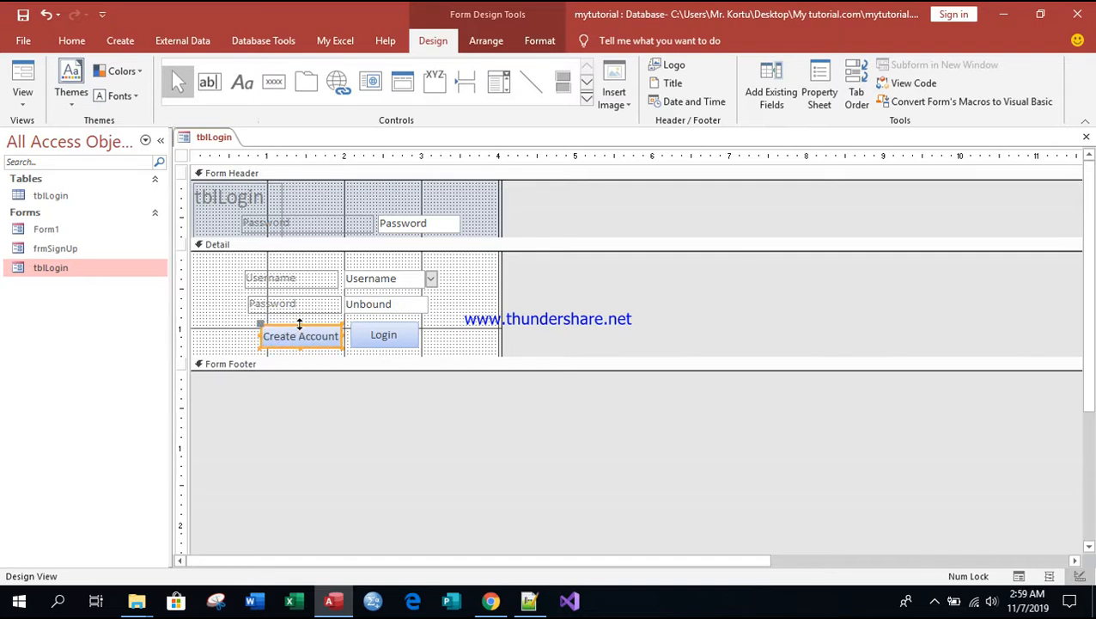
click(458, 333)
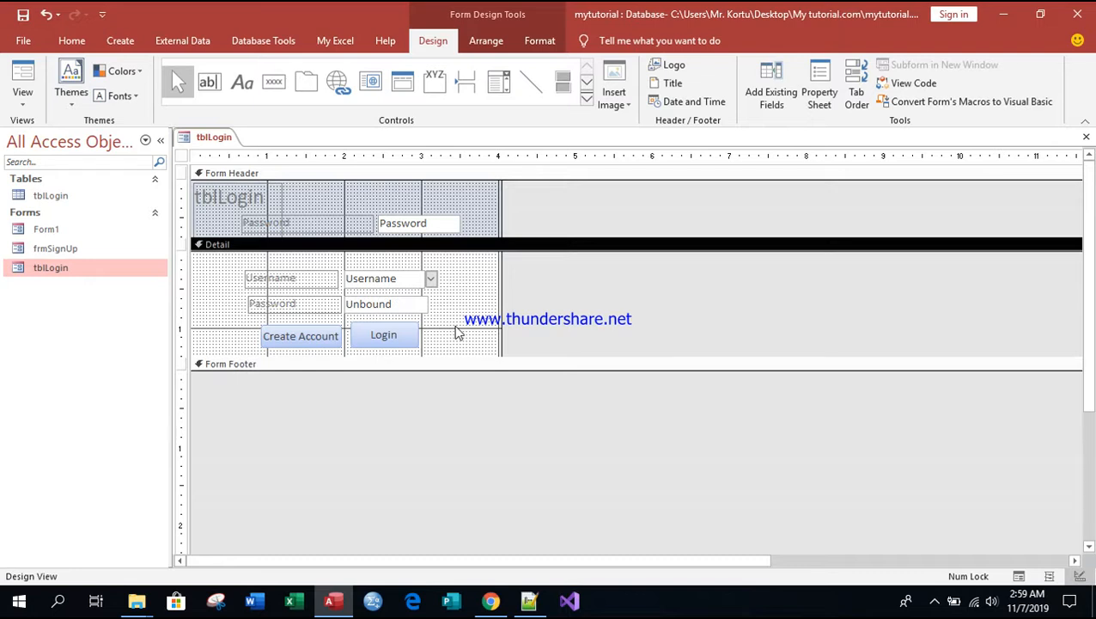
Step: Build an On Click event for the Create Account button with the Macro Builder
click(311, 341)
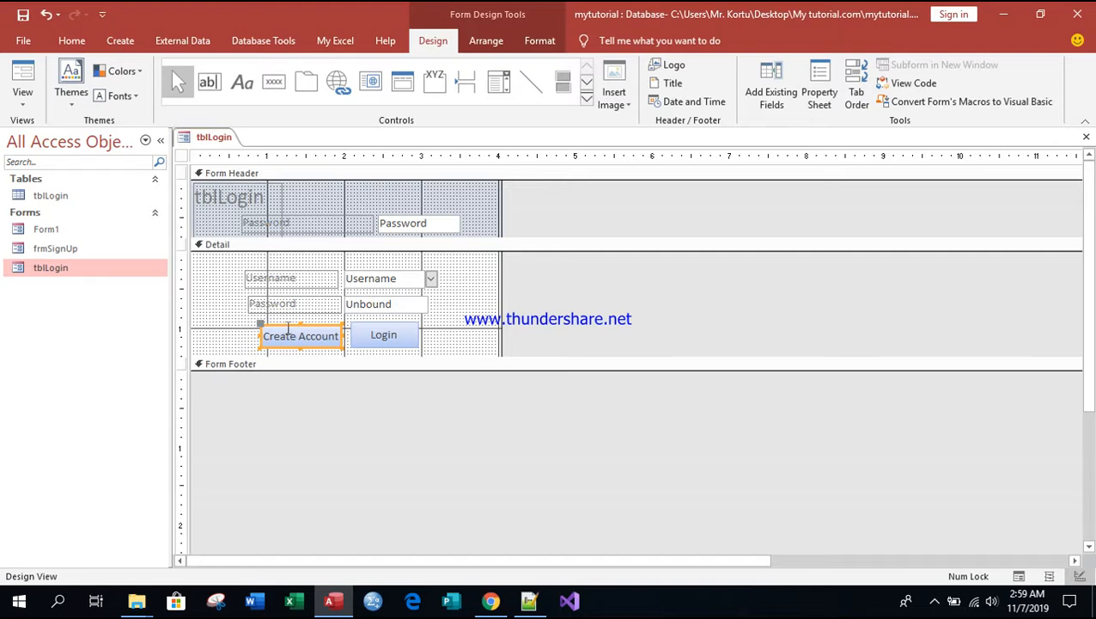
right_click(288, 334)
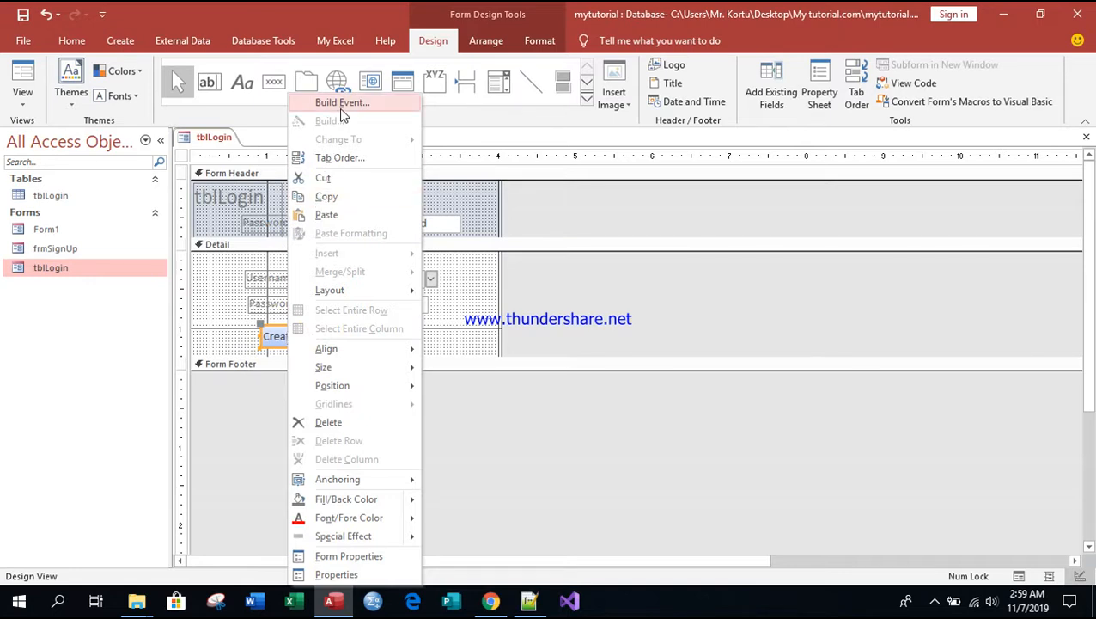
click(340, 104)
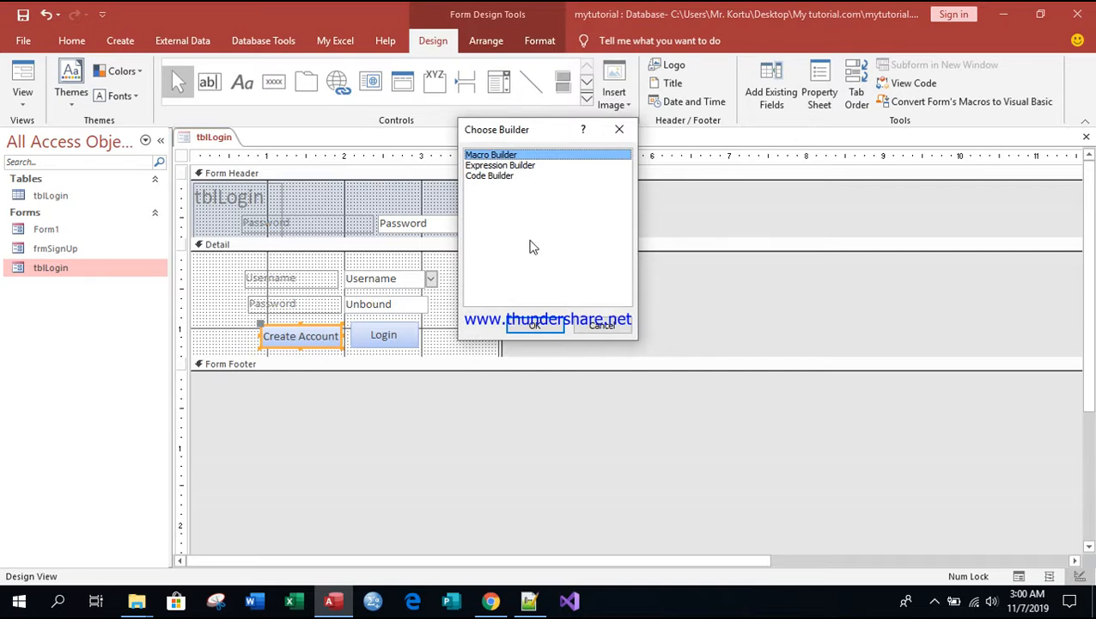
click(527, 325)
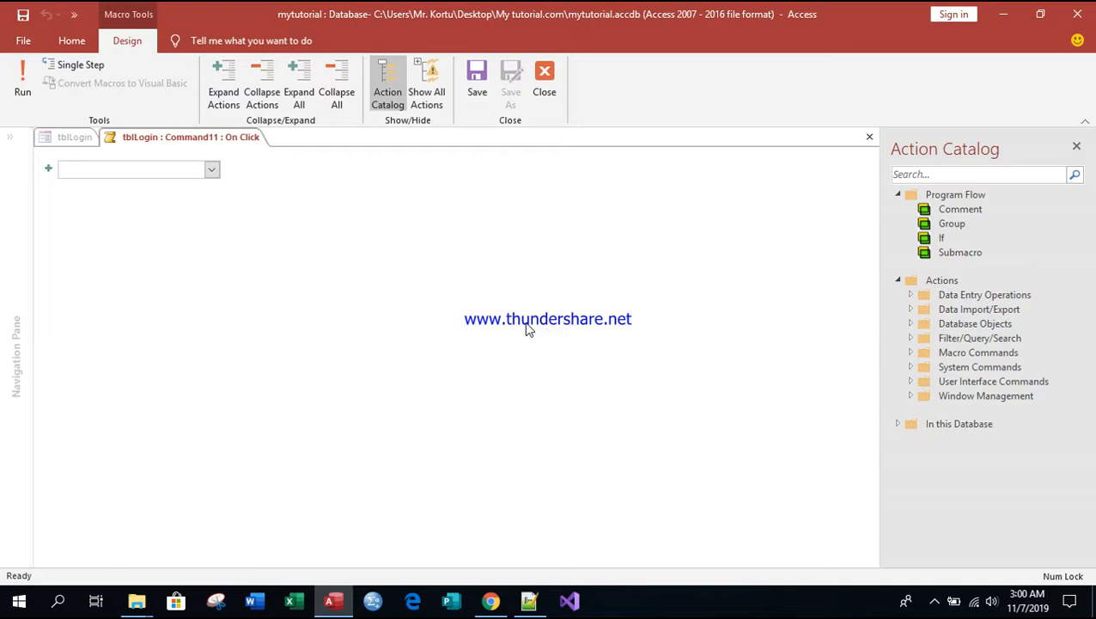
Step: Add an OpenForm action to the macro with frmSignUp as the form name
text(Ope)
key(BackSpace)
key(BackSpace)
key(BackSpace)
key(BackSpace)
text(Open)
key(Return)
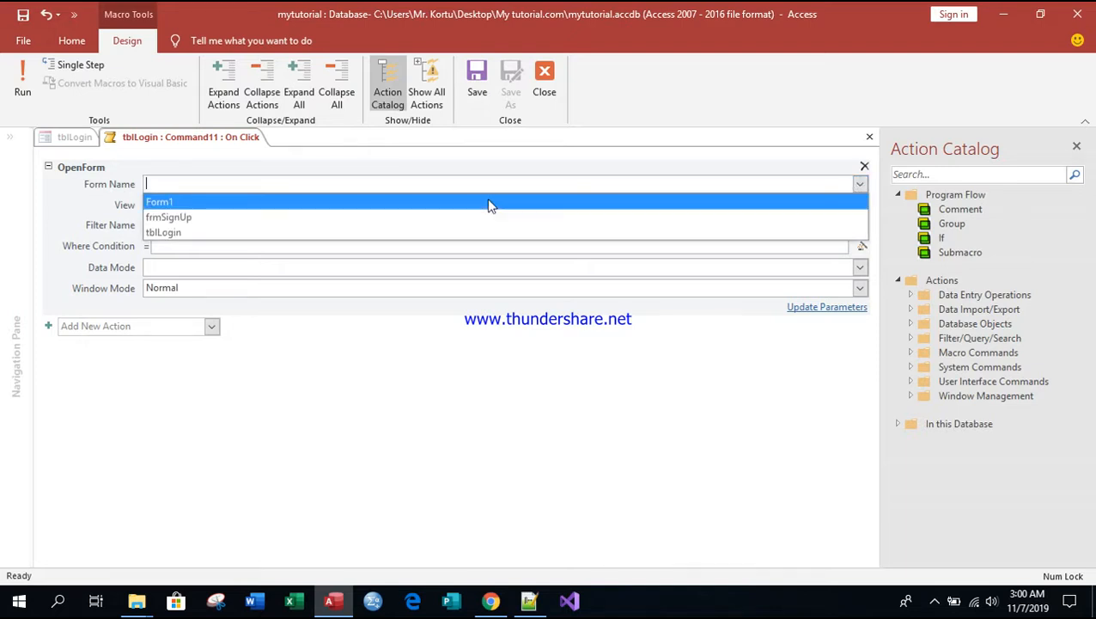
click(215, 218)
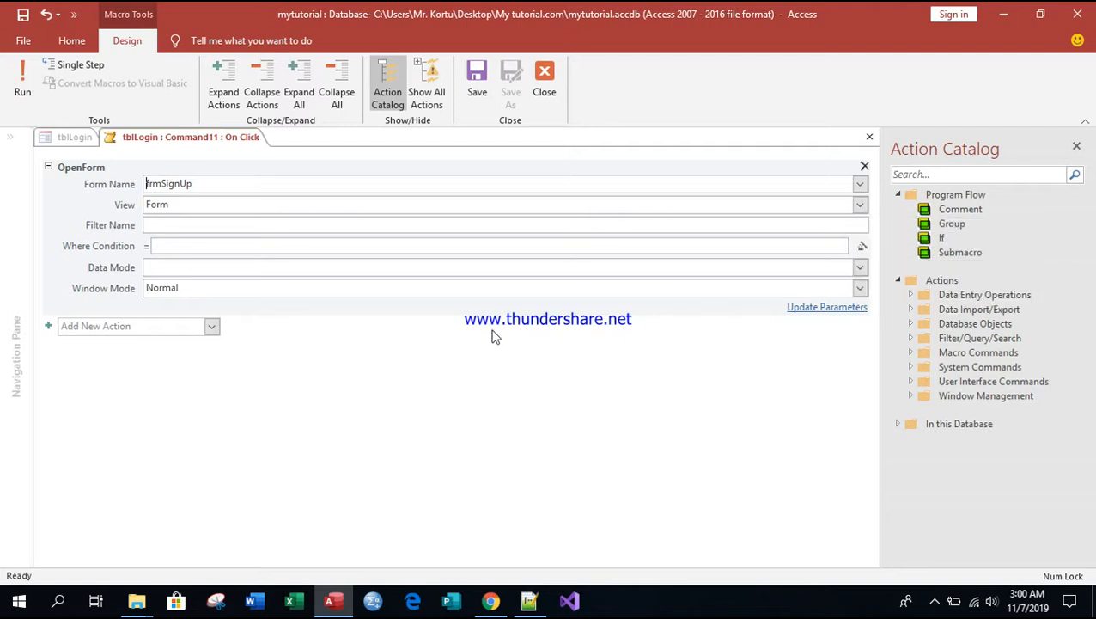
Step: Add a CloseWindow action to the macro with Form as the object type and tblLogin as the object name
click(145, 325)
text(Clo)
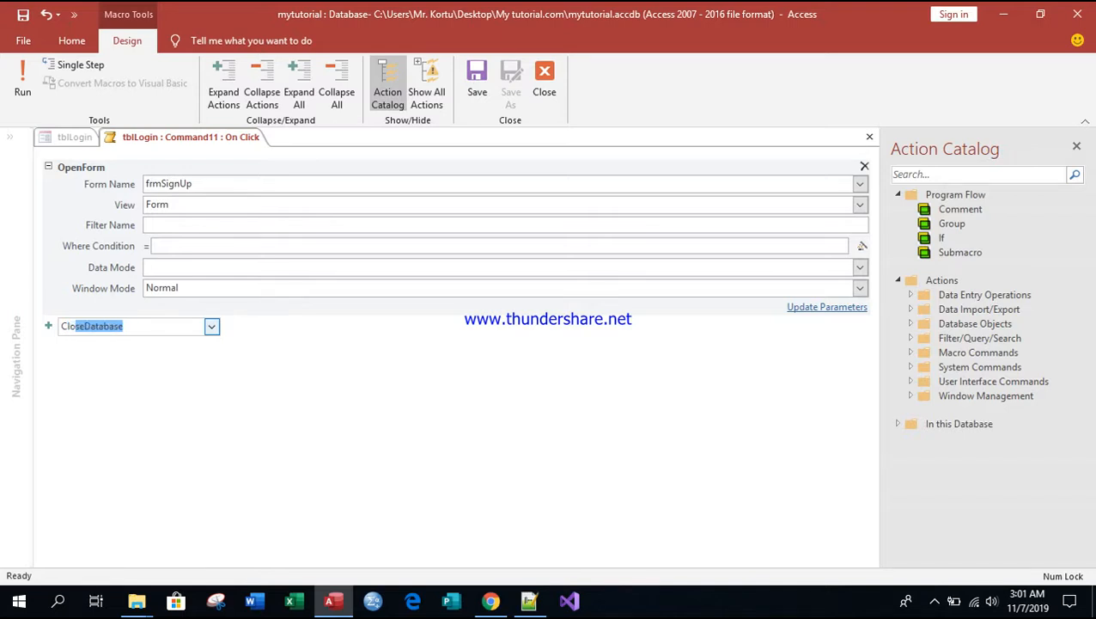
text(seWindow)
key(Return)
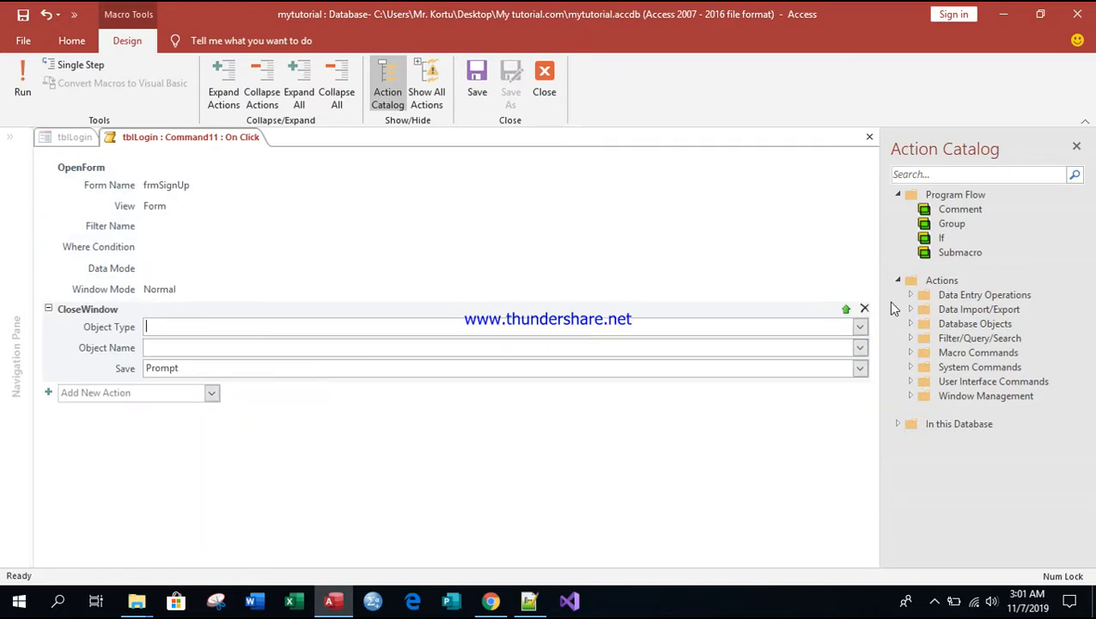
click(860, 328)
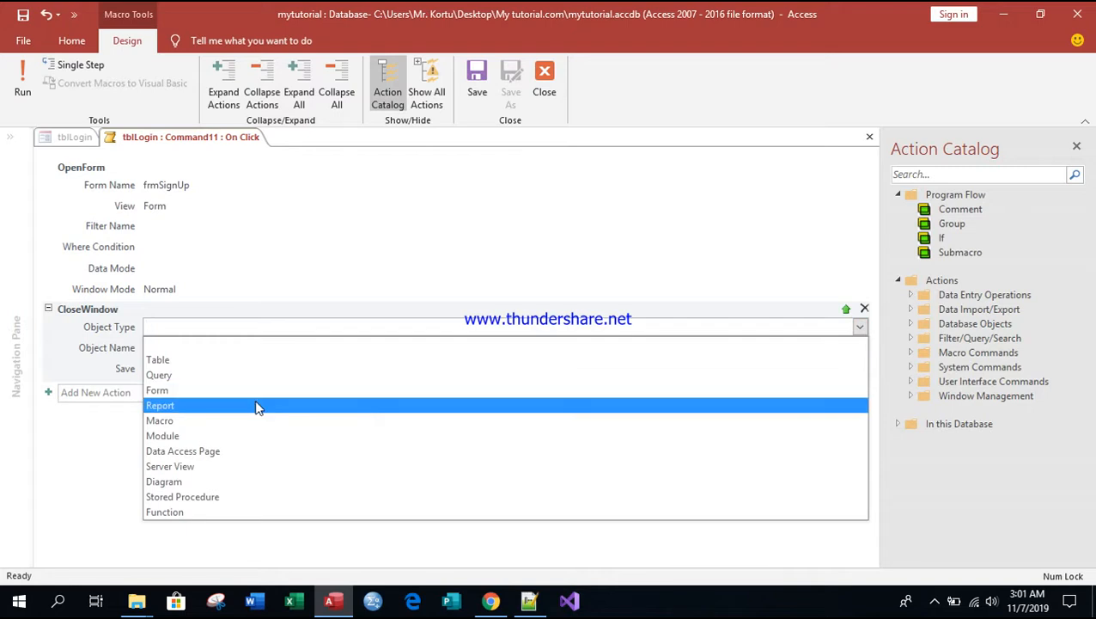
click(216, 389)
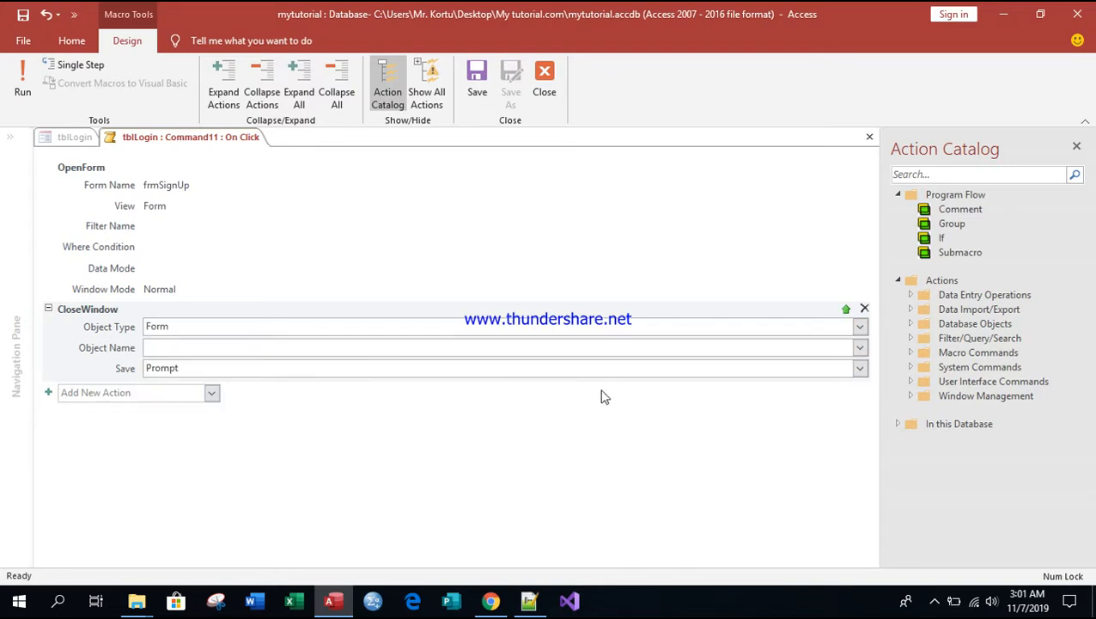
click(859, 348)
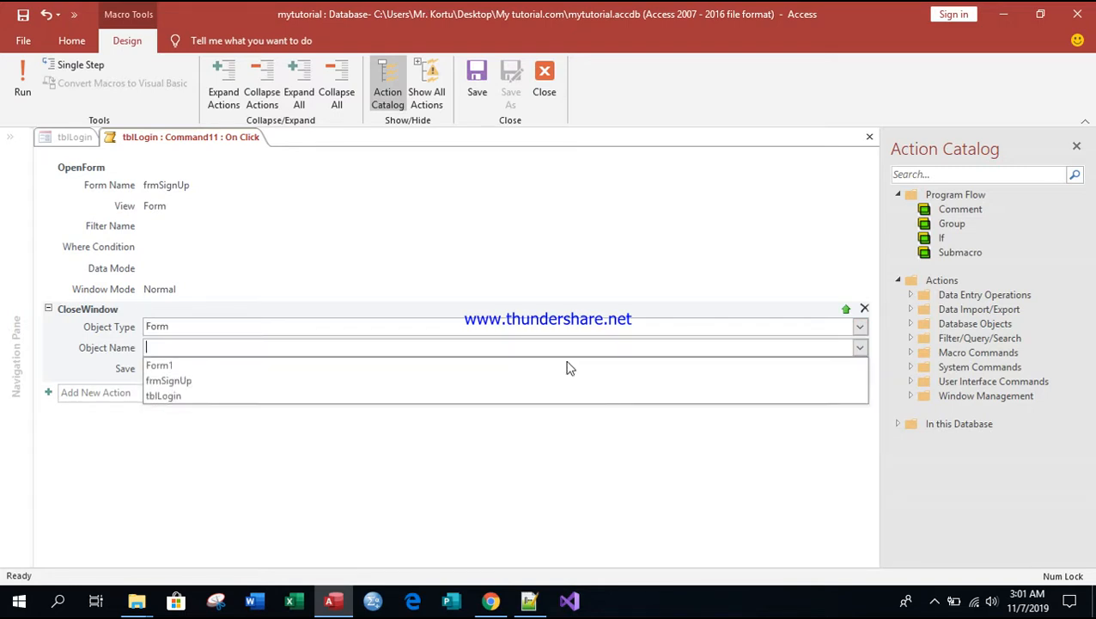
click(200, 398)
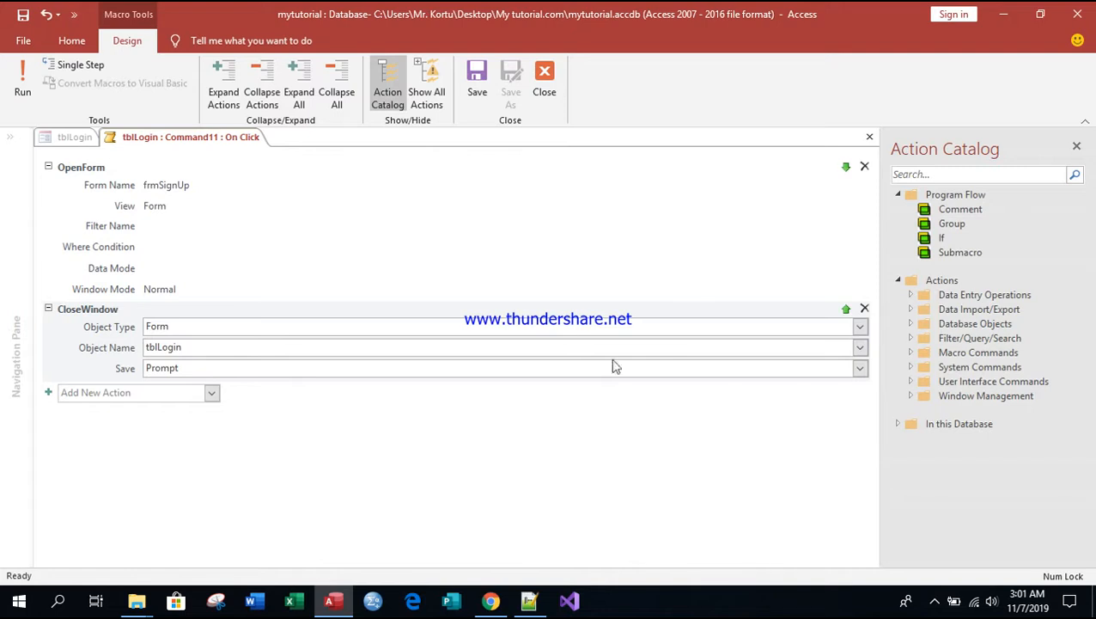
Step: Save the Create Account button's macro and close the macro designer
click(563, 531)
click(476, 88)
click(545, 79)
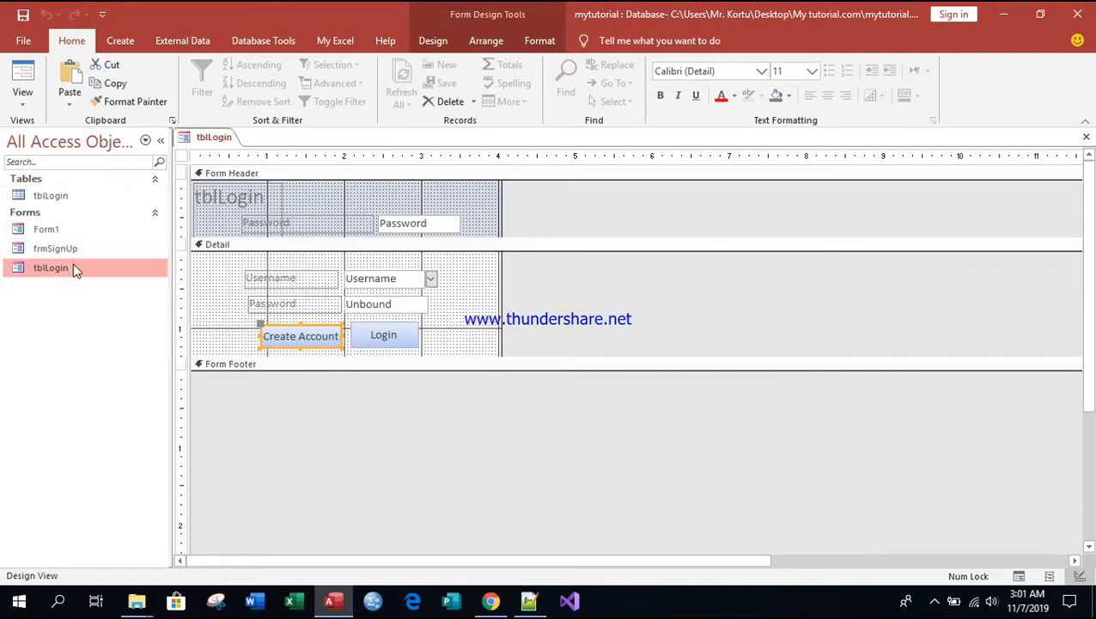
Step: Save the tblLogin form's design and close the form
right_click(206, 138)
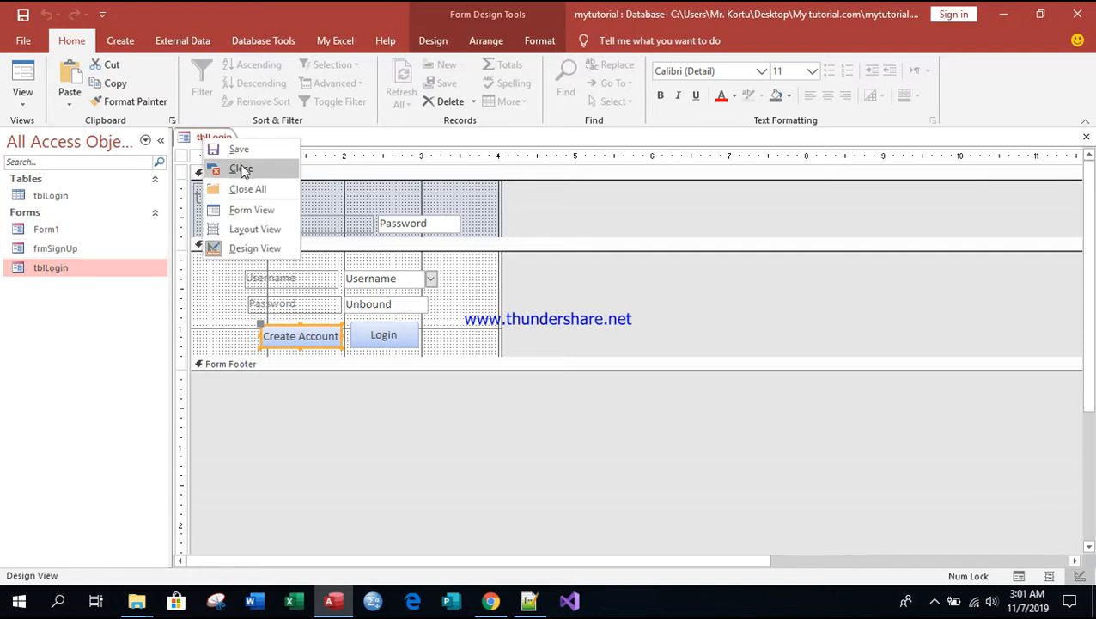
click(239, 147)
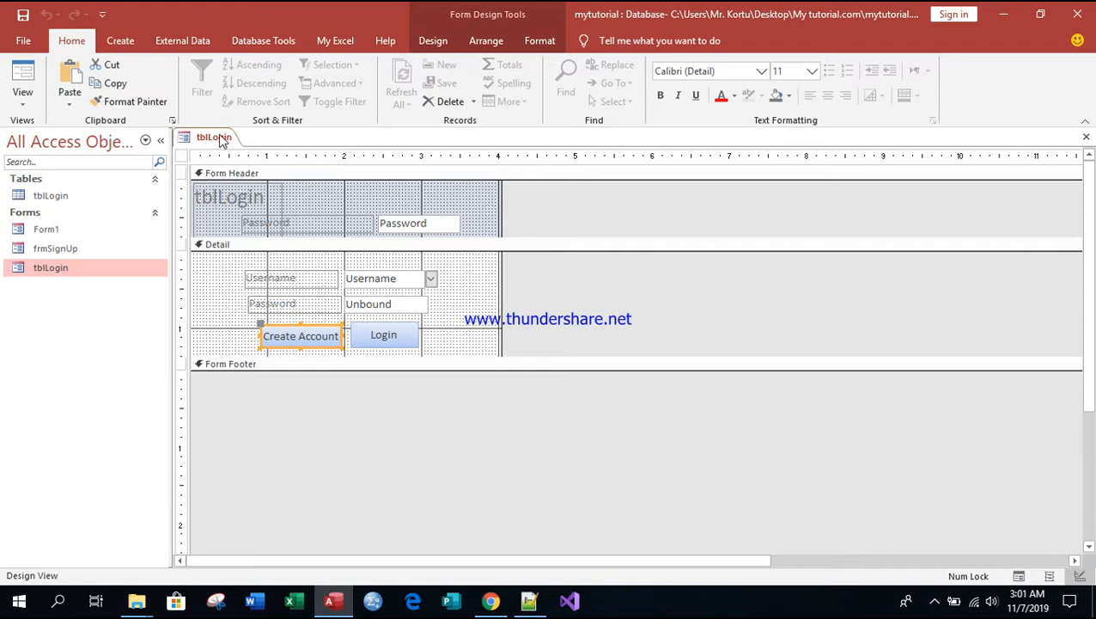
right_click(219, 138)
click(260, 185)
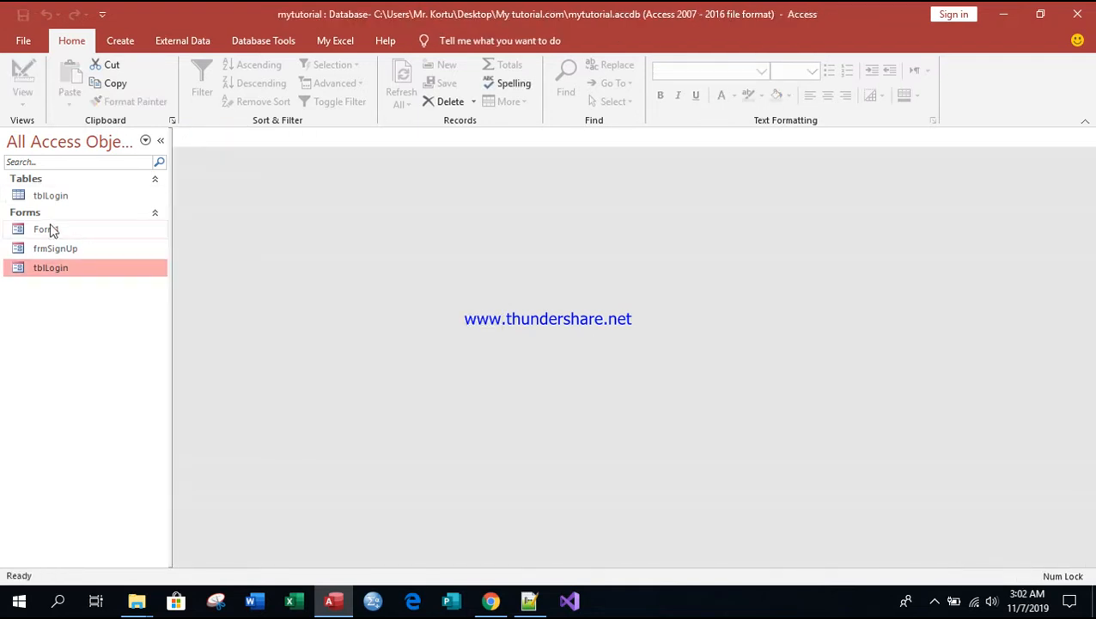
Step: Open the tblLogin form, test its Create Account button, and bring up a blank record in the sign-up form
double_click(49, 269)
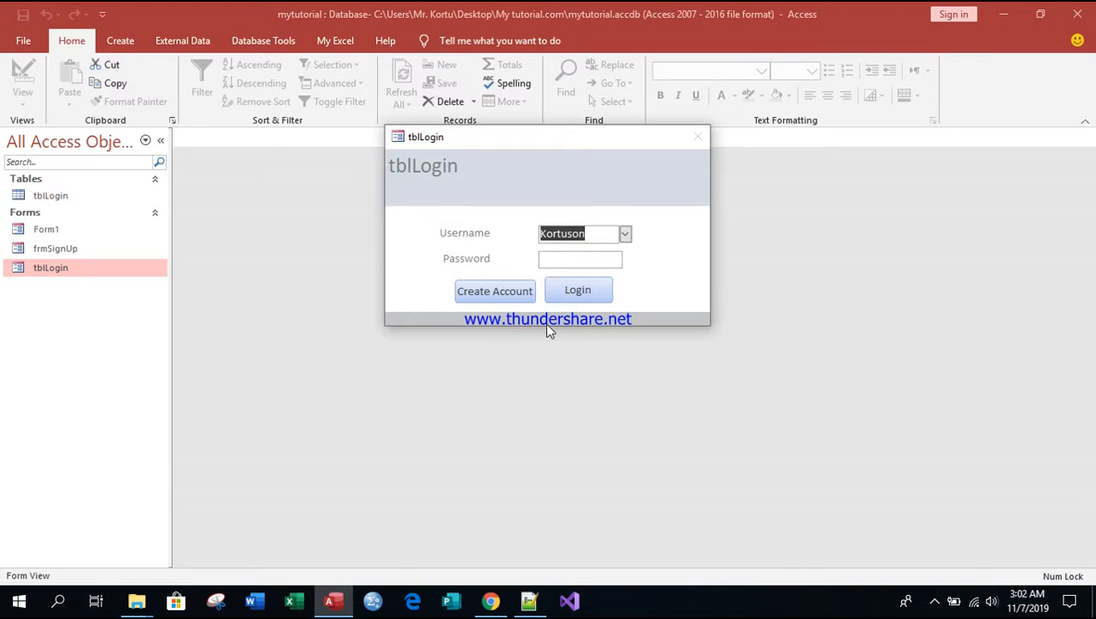
click(511, 293)
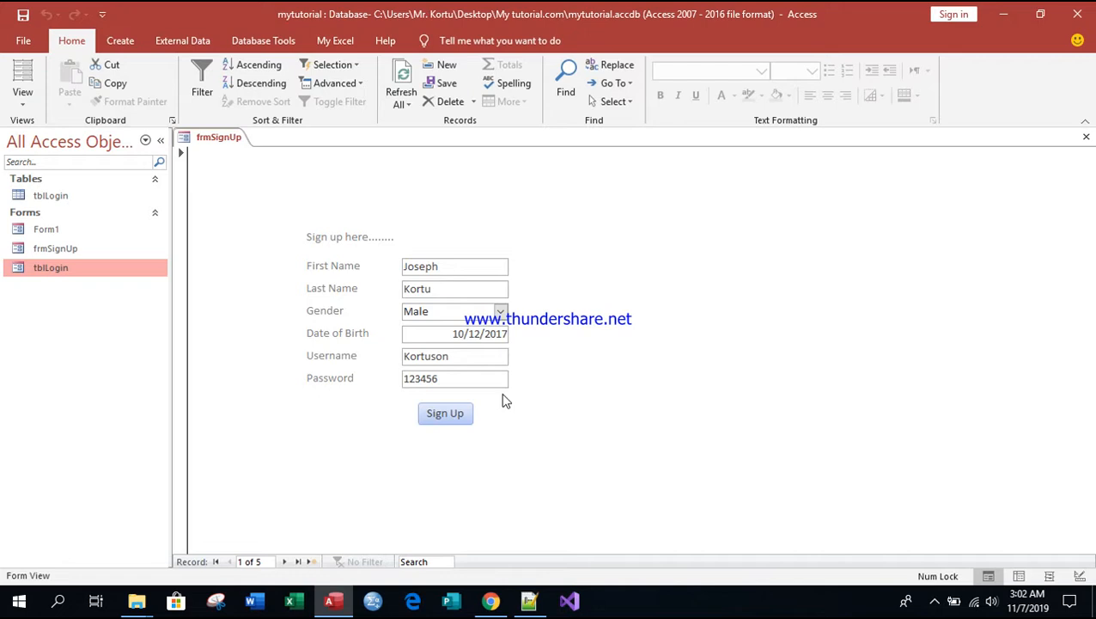
click(454, 416)
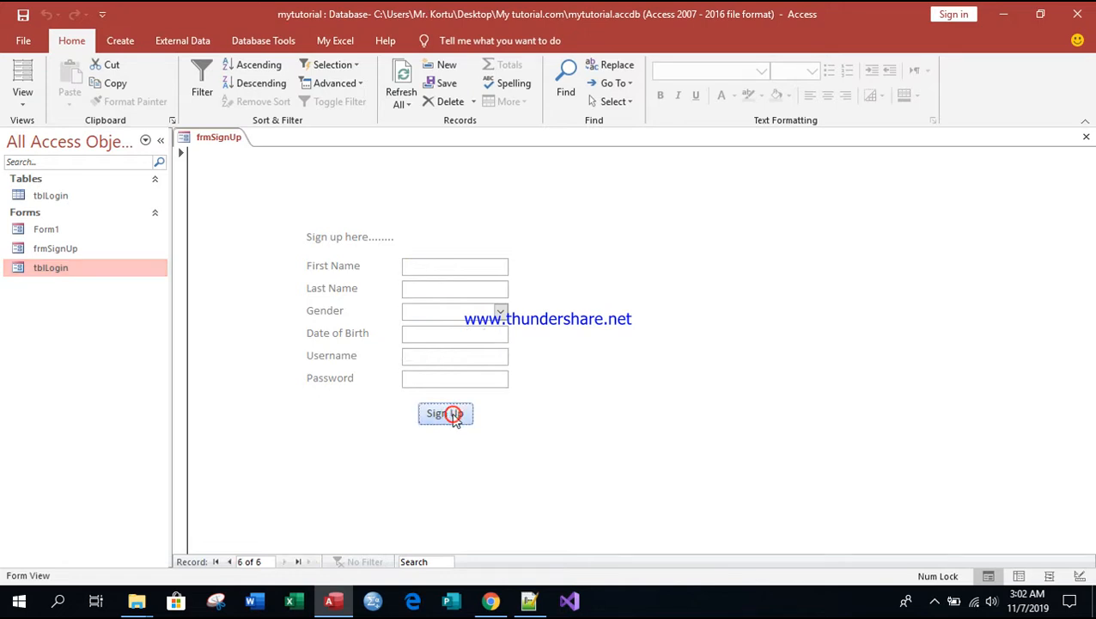
Step: Enter the new account holder's first name and last name in the sign-up form
click(421, 268)
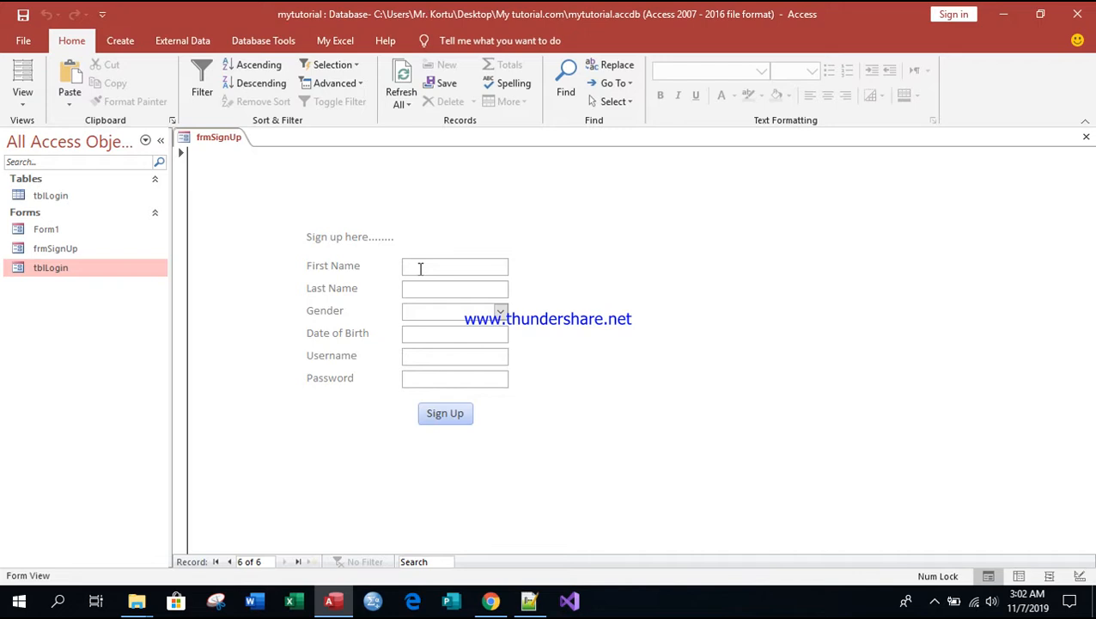
key(Tab)
key(Tab)
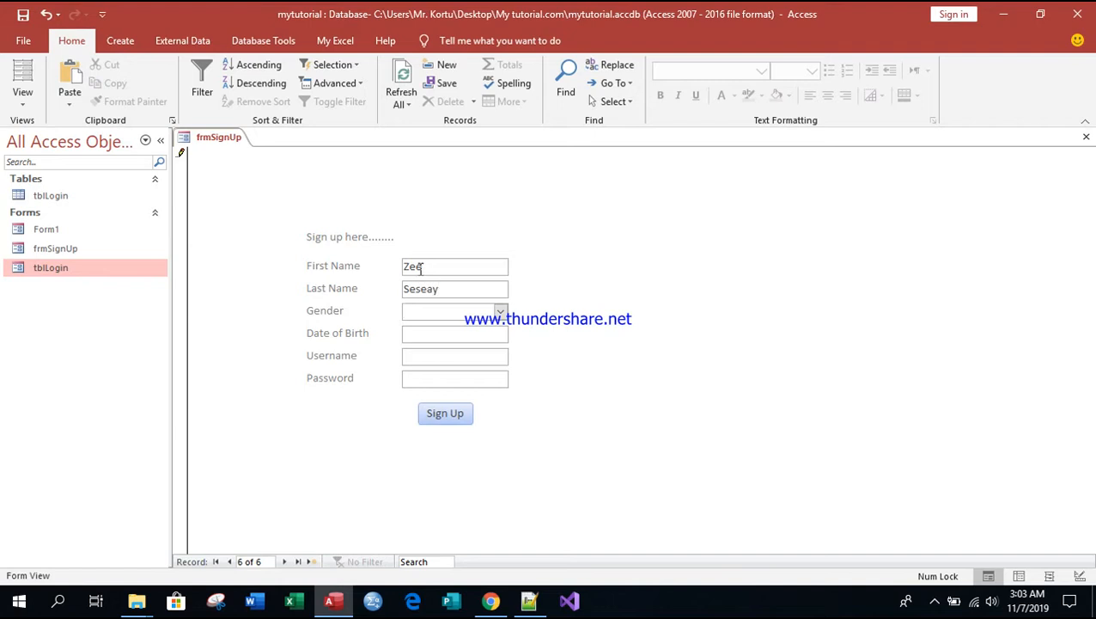
Step: Set the new account's gender to Female and pick a date of birth from the calendar
click(501, 312)
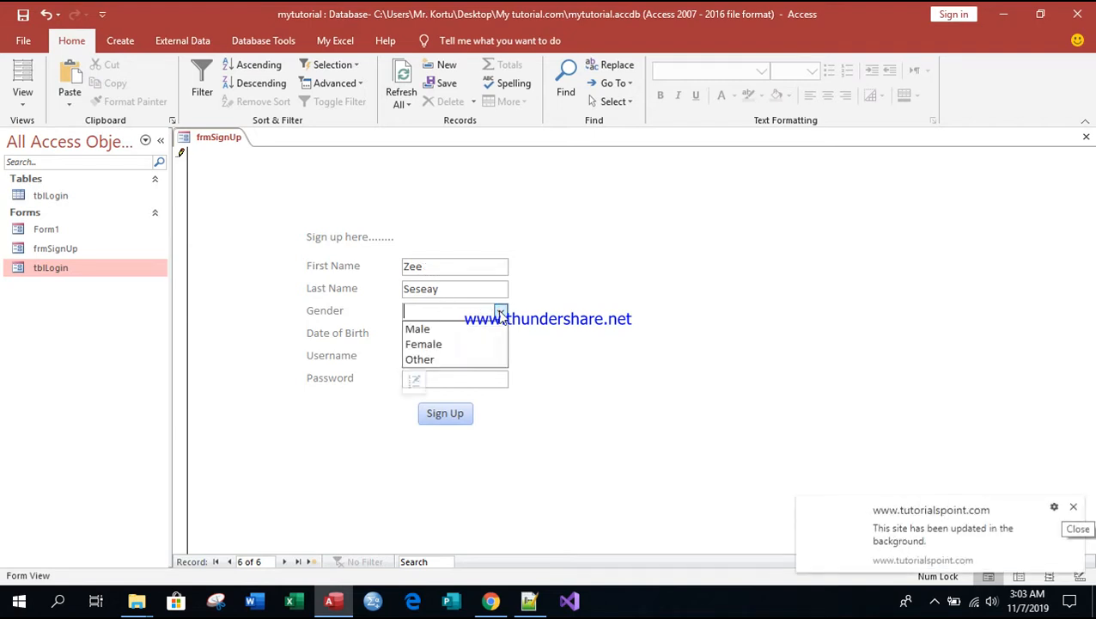
click(422, 344)
click(444, 333)
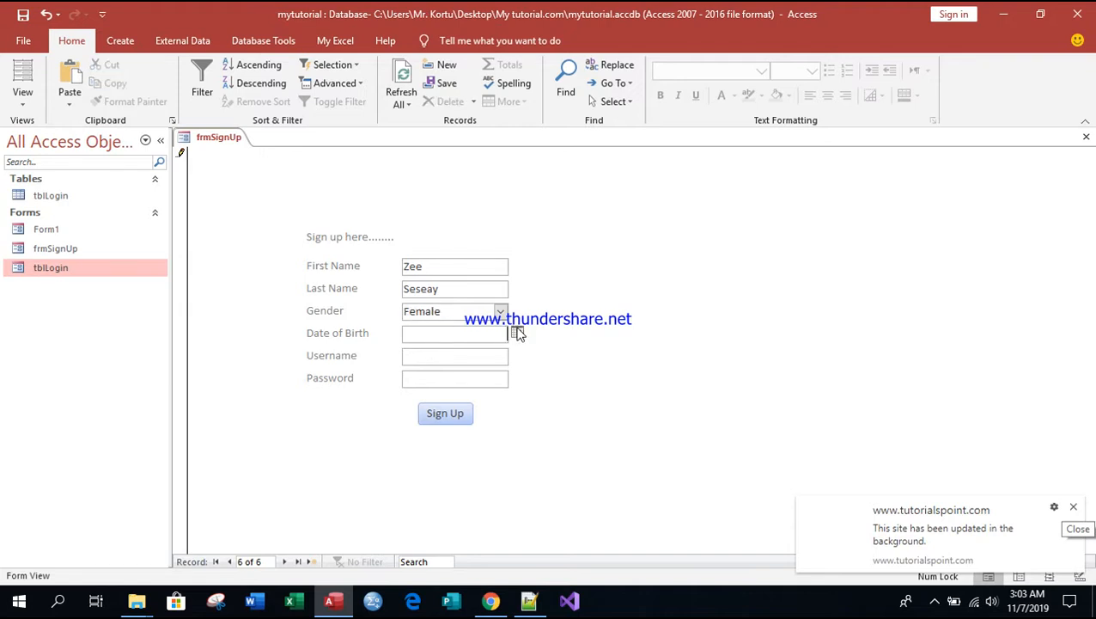
click(516, 333)
click(514, 347)
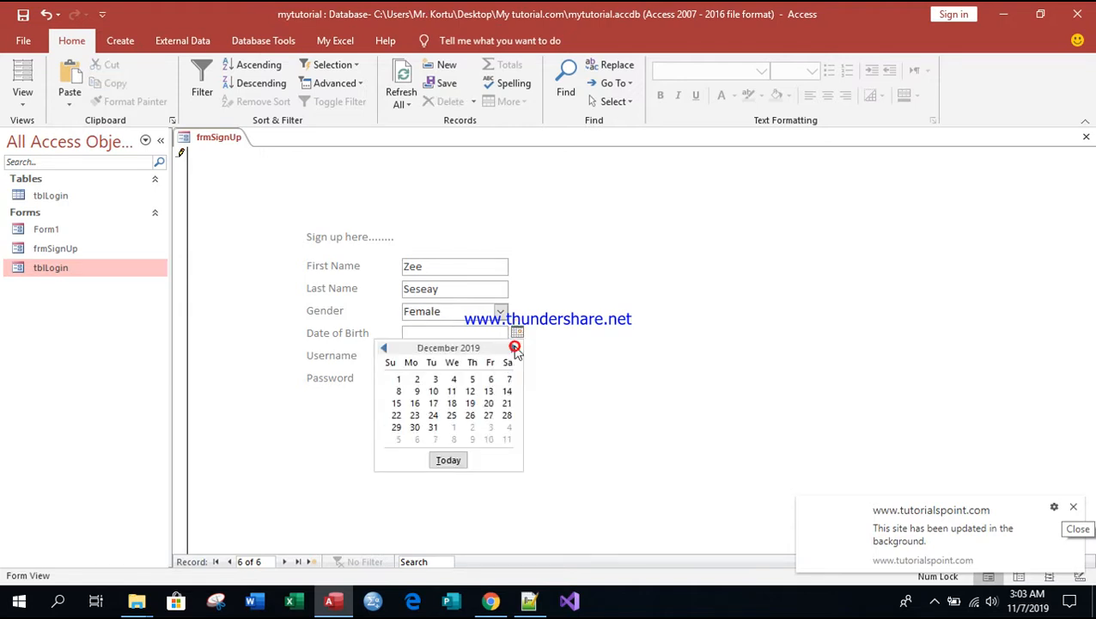
click(470, 403)
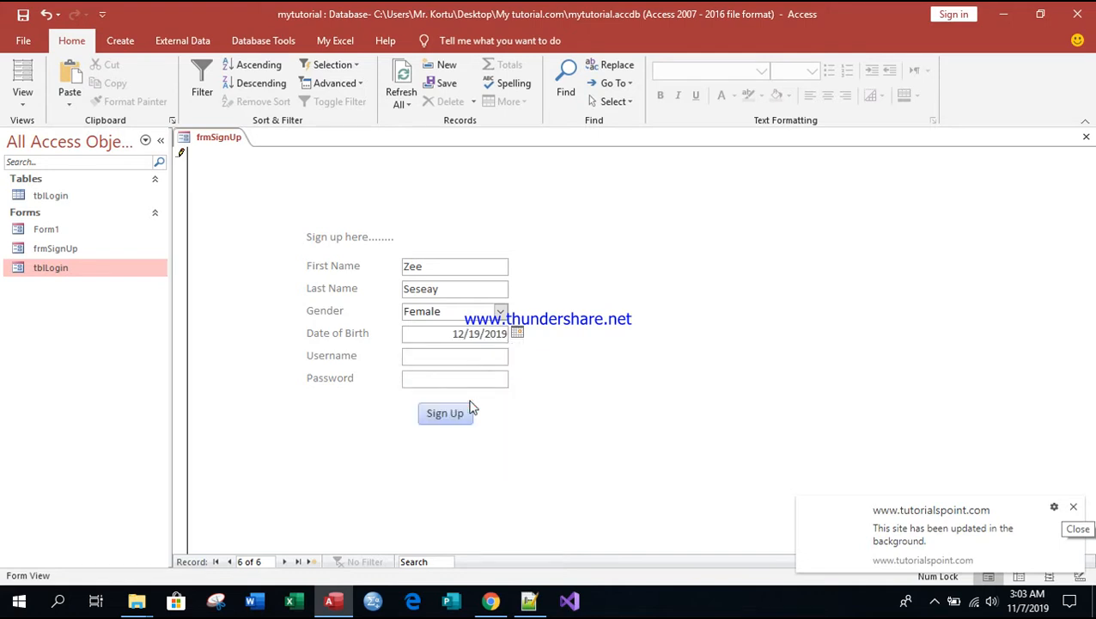
Step: Enter the new account's username and password, and submit the record with Sign Up
click(456, 357)
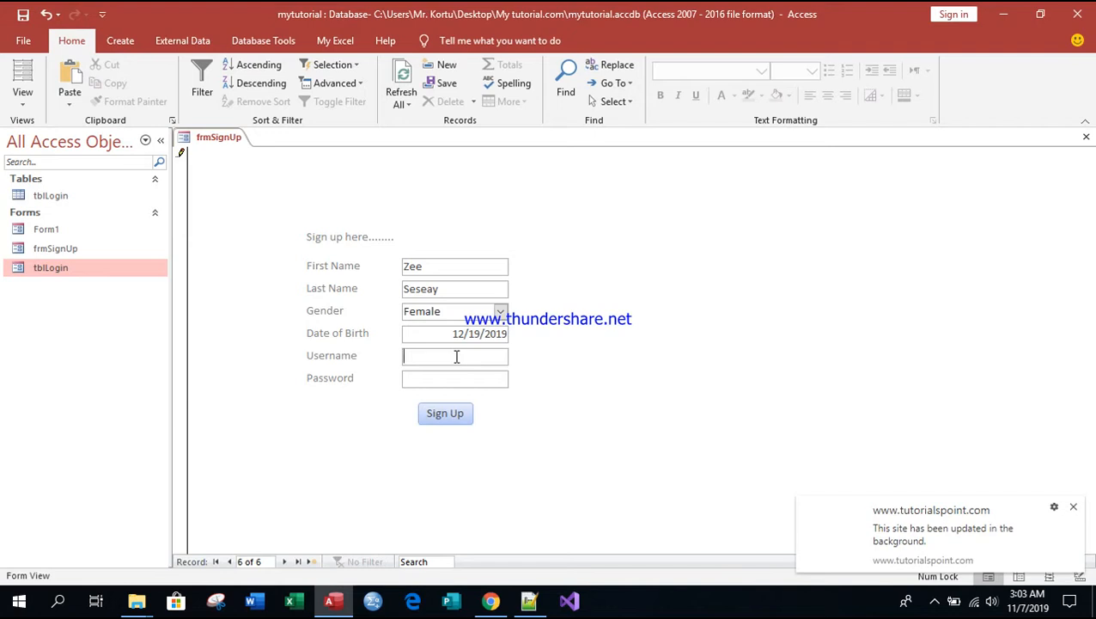
key(BackSpace)
key(Tab)
click(463, 415)
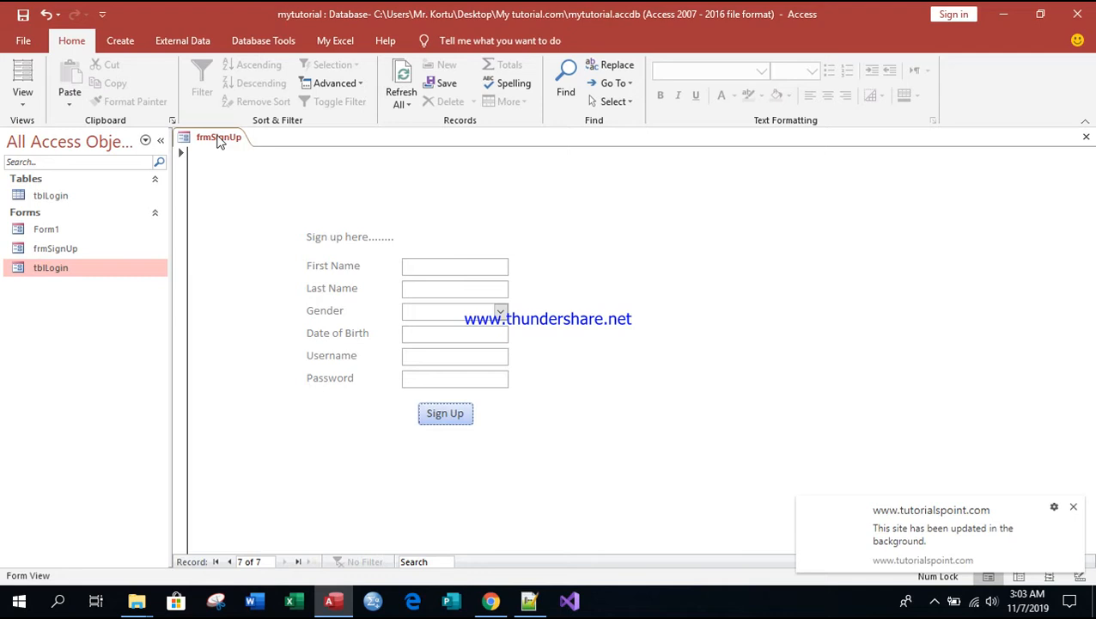
Step: Save the frmSignUp form and close all open objects
right_click(219, 143)
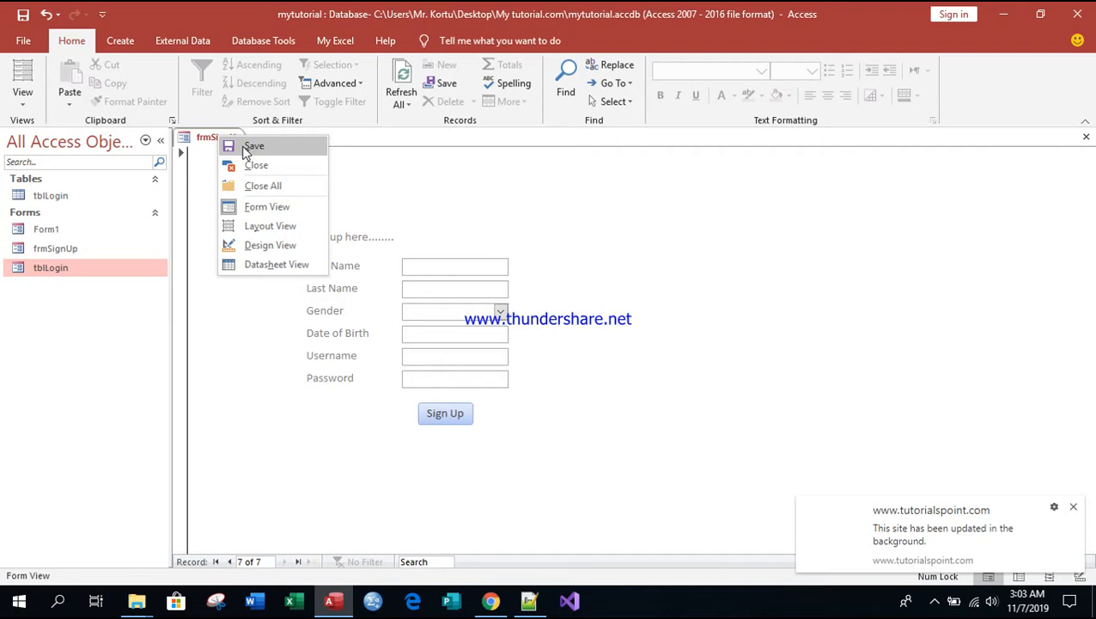
click(246, 149)
right_click(232, 140)
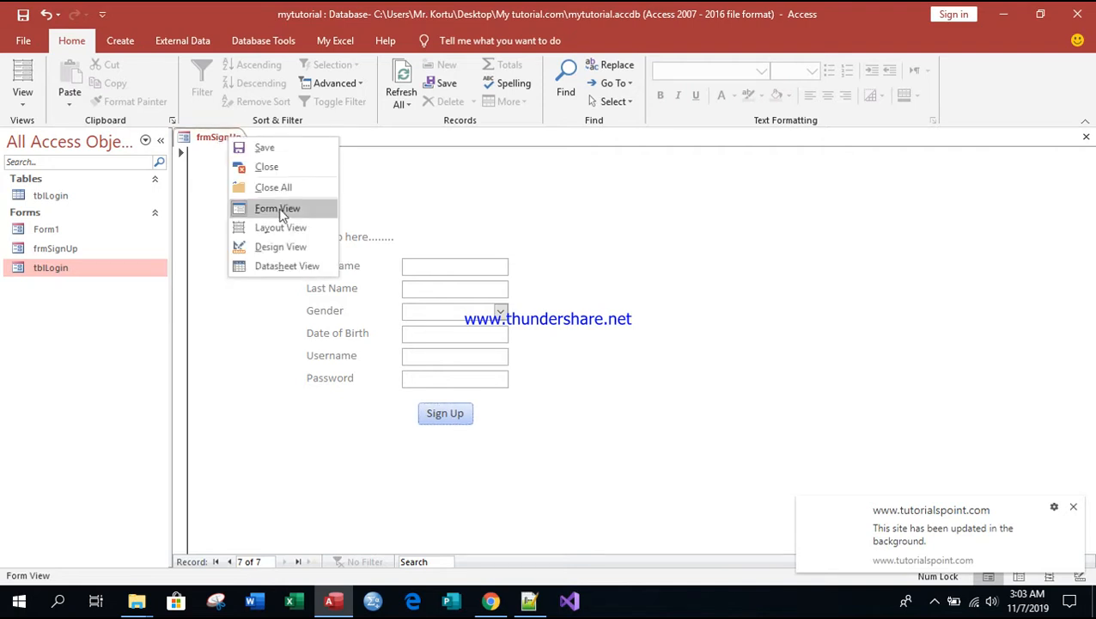
click(272, 188)
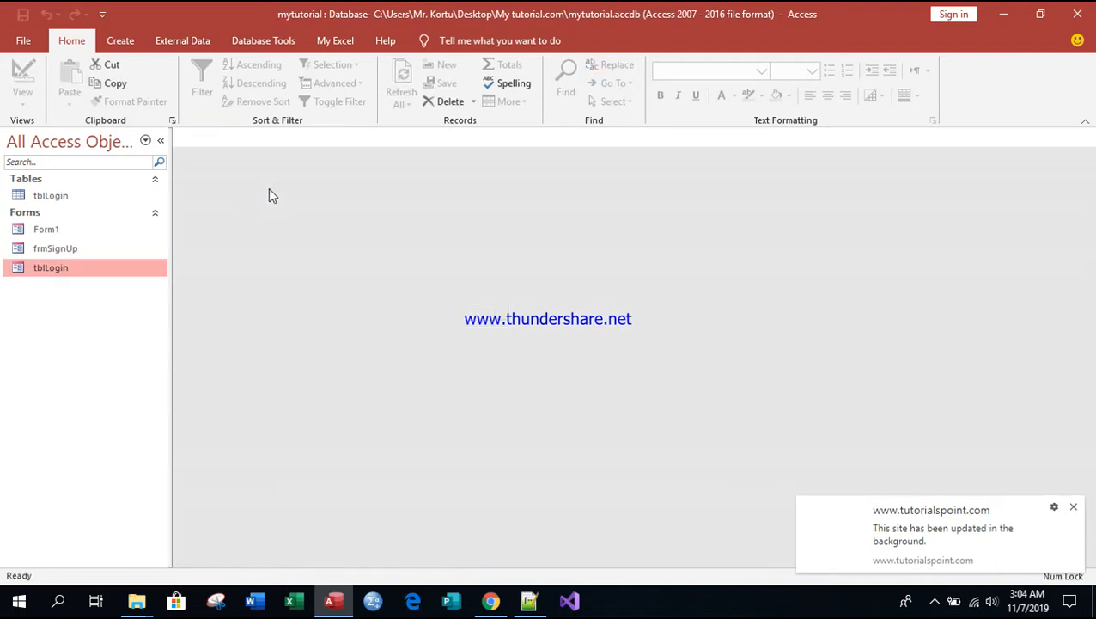
Step: Open the tblLogin form, choose the new account's username, enter its password and log in, dismissing the website notification
double_click(49, 268)
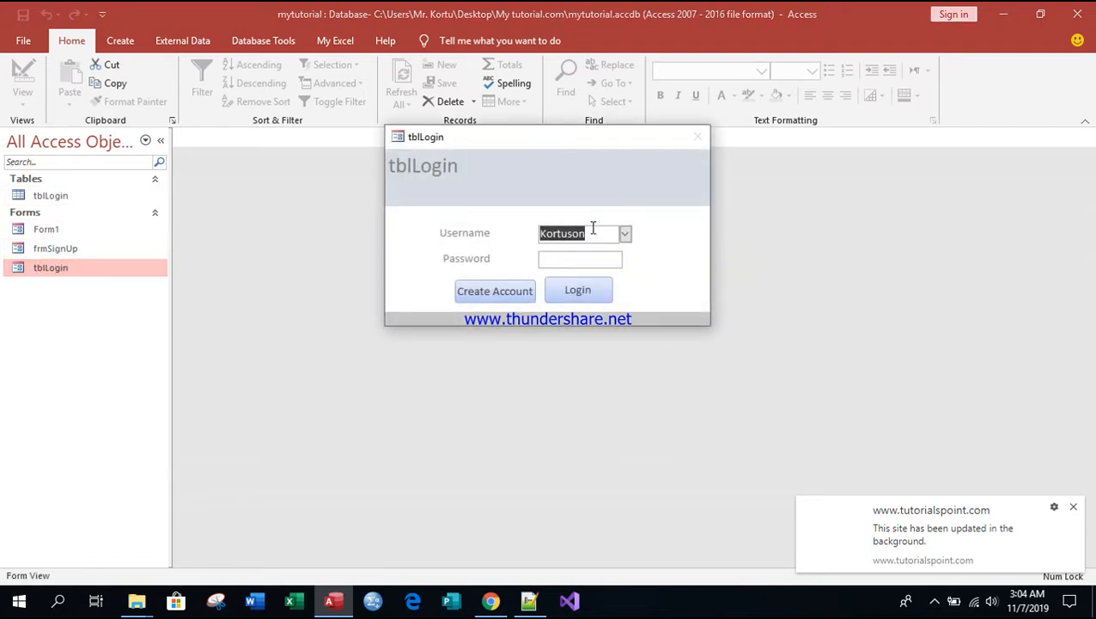
click(625, 234)
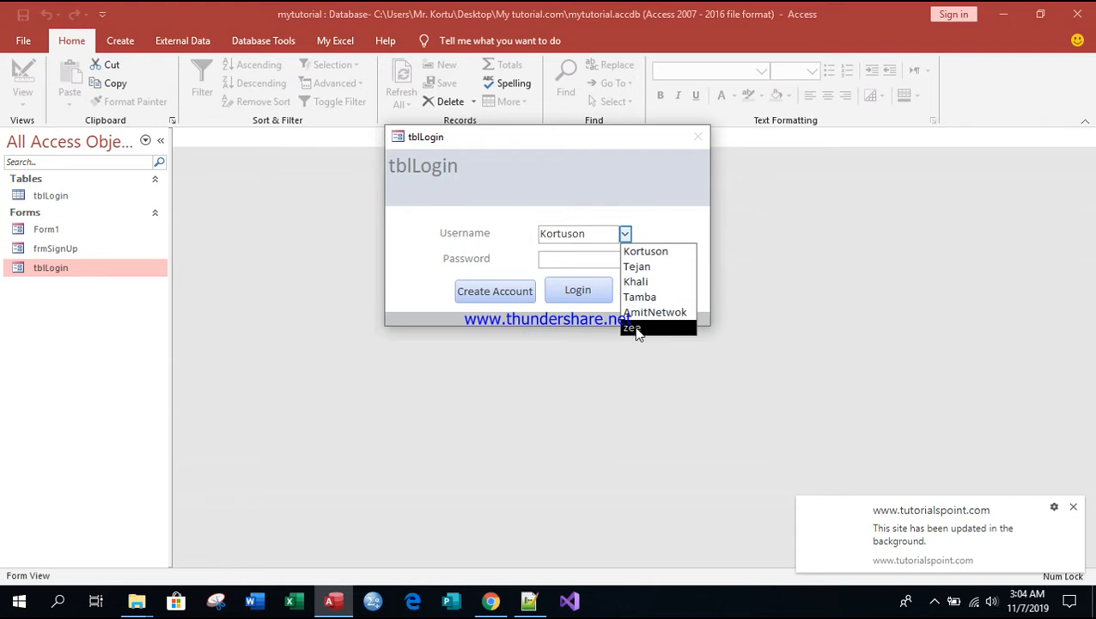
click(633, 327)
click(570, 258)
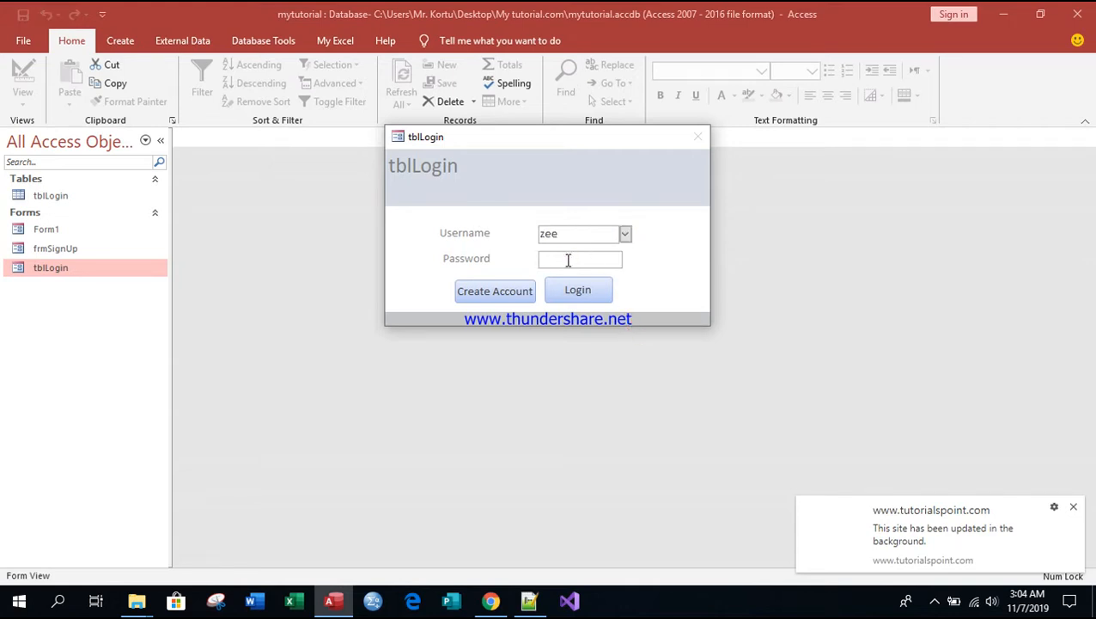
text(*******)
click(578, 290)
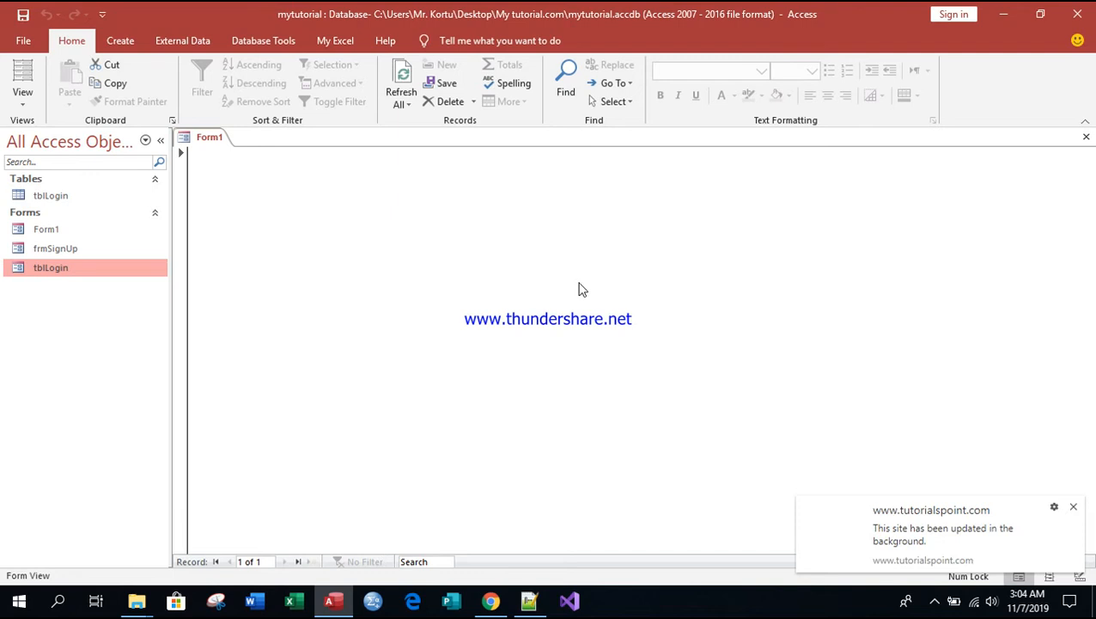
click(1074, 509)
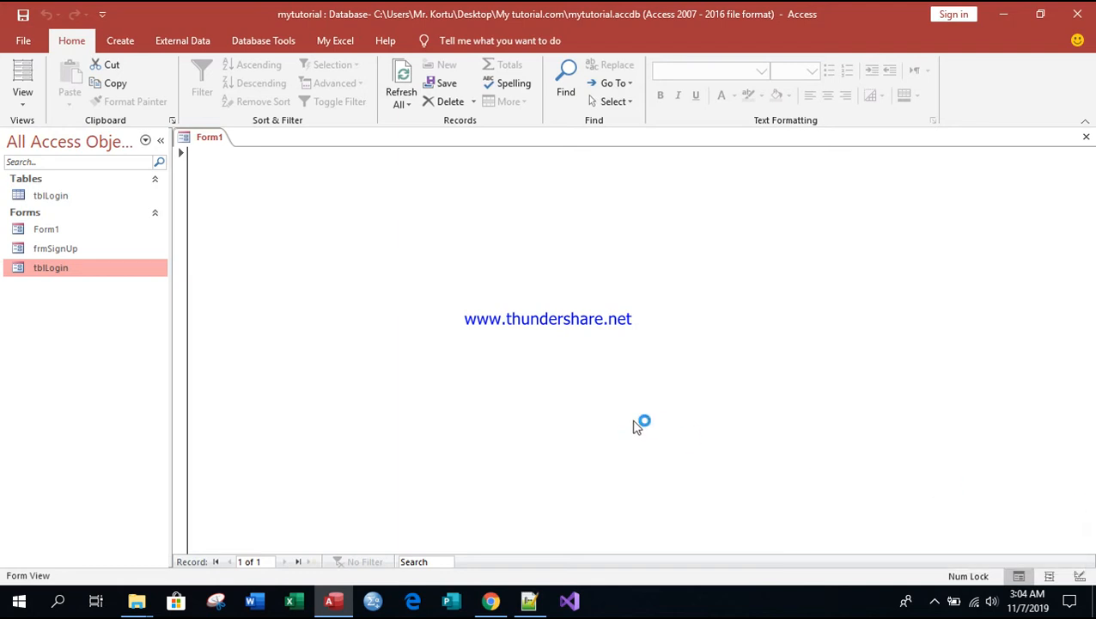